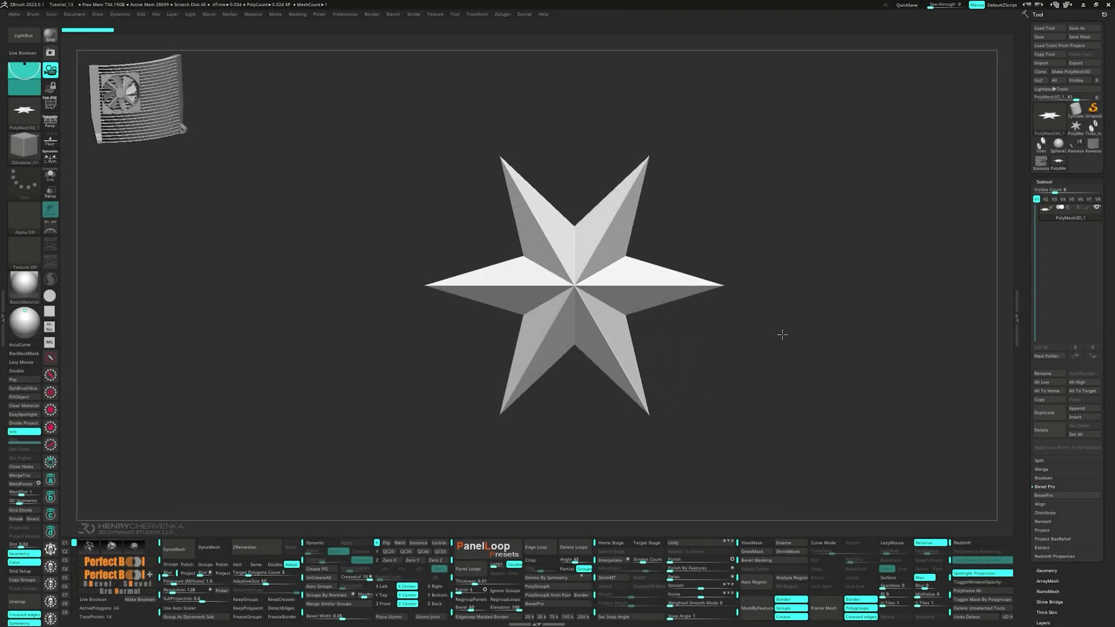
# Step: Replace the star mesh with a PolyCube primitive and show its polyframe
pyautogui.press('w')
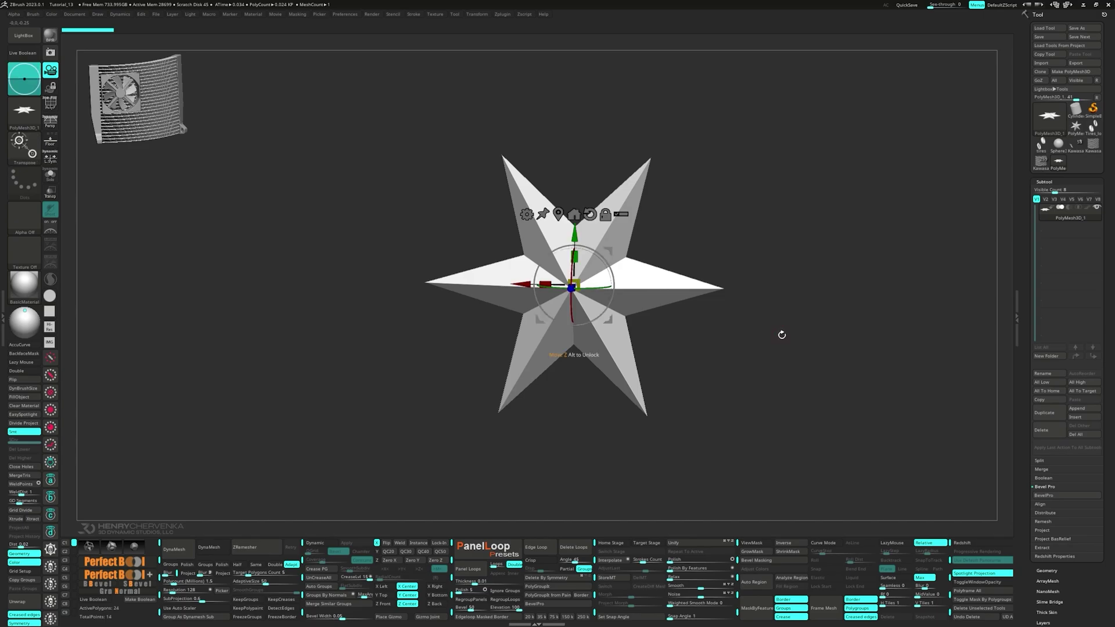
pyautogui.click(526, 215)
pyautogui.click(609, 214)
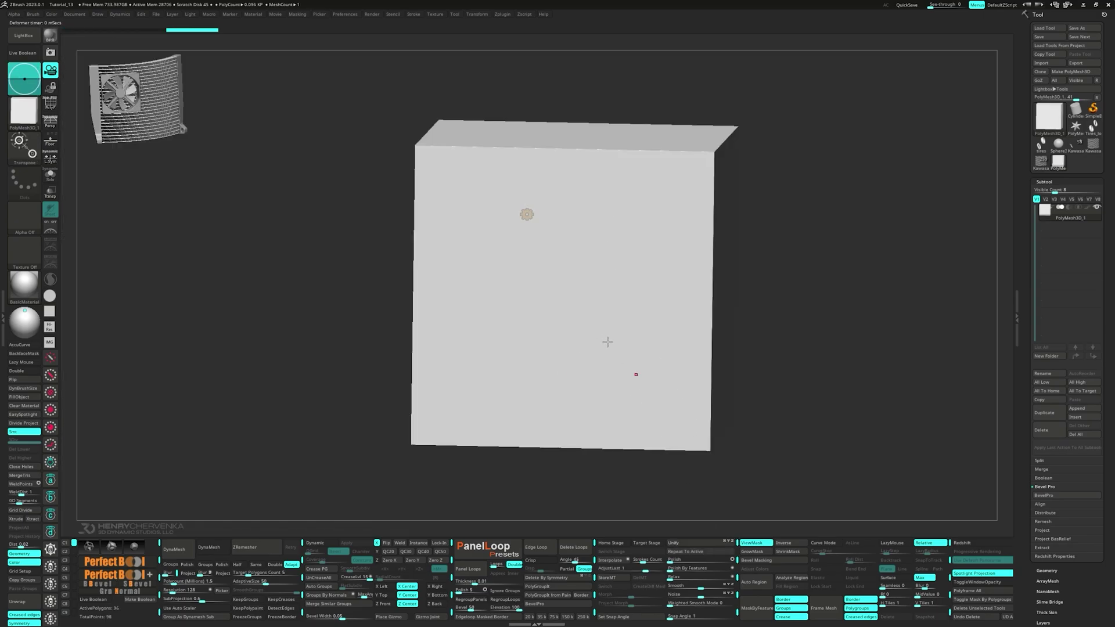
pyautogui.hotkey('shift', 'f')
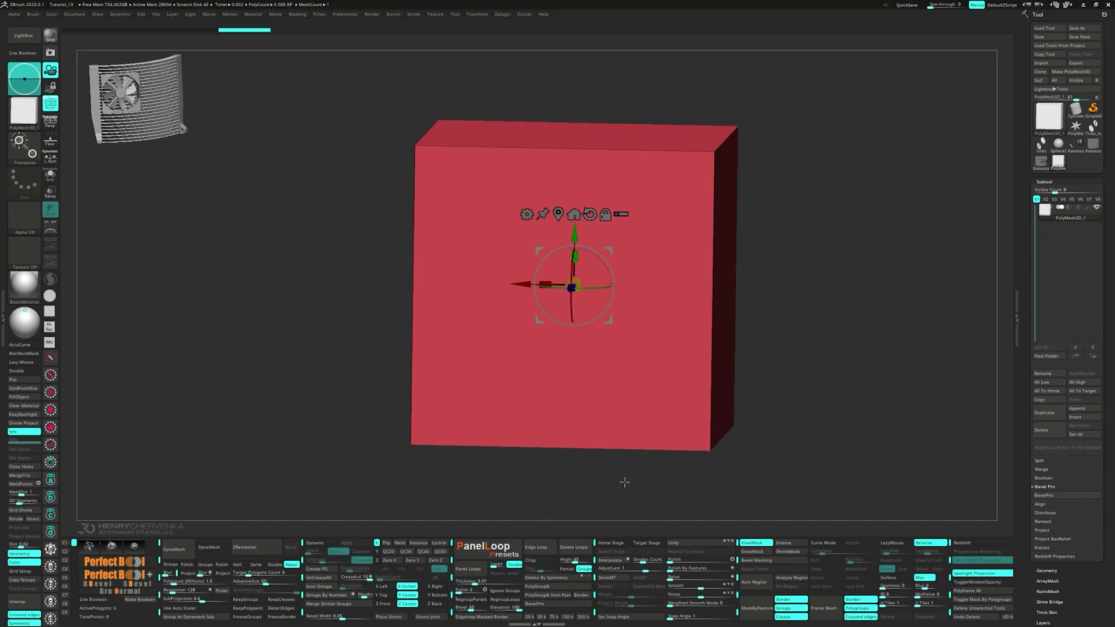
# Step: Reshape the cube into a long, thin, flat bar
pyautogui.moveTo(771, 400); pyautogui.dragTo(656, 390)
pyautogui.moveTo(547, 288); pyautogui.dragTo(644, 301)
pyautogui.moveTo(578, 233); pyautogui.dragTo(471, 236)
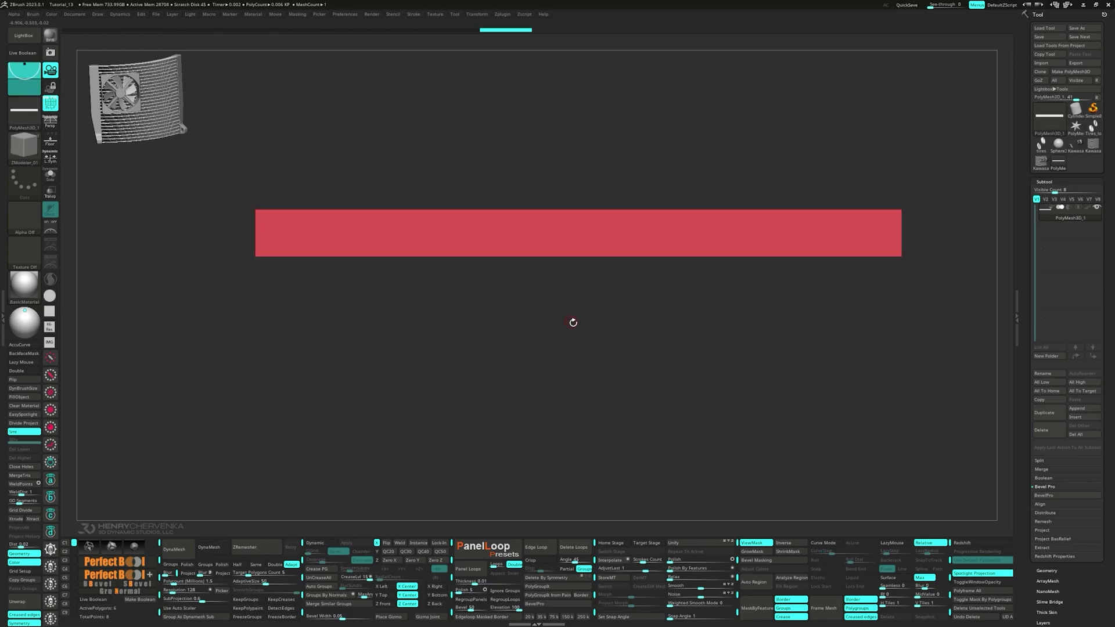
# Step: Insert a centre edge loop across the bar and six evenly spaced edge loops in each half
pyautogui.click(419, 256)
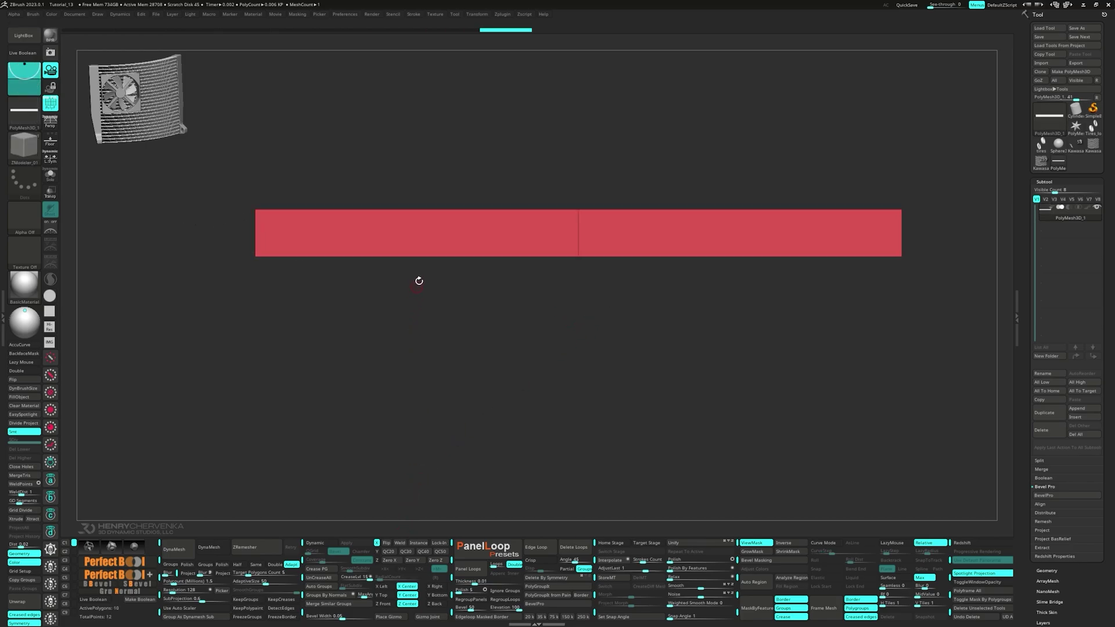
pyautogui.press('space')
pyautogui.click(424, 256)
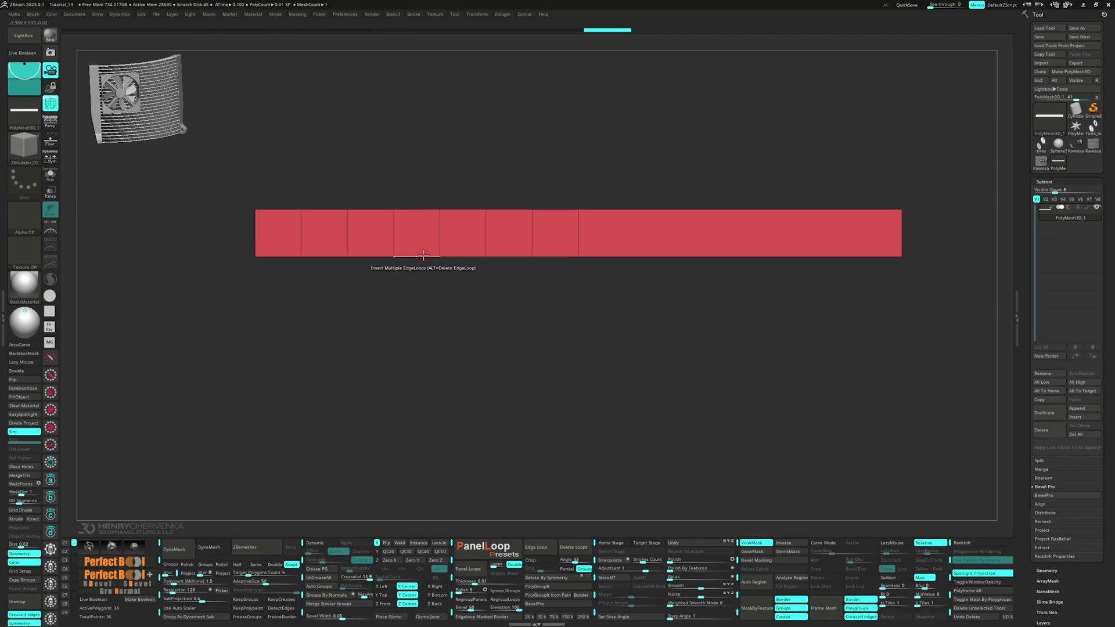
pyautogui.click(669, 256)
# Step: Curve the segmented bar with the Bend Arc deformer so both ends sweep upward evenly, and accept the deformation
pyautogui.press('w')
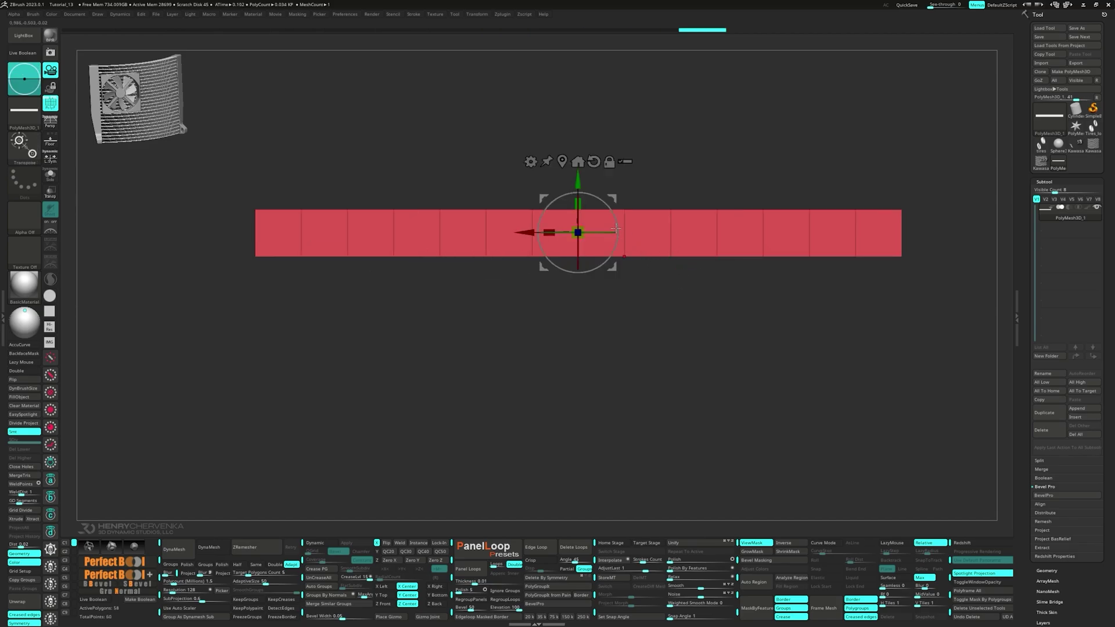
pyautogui.click(531, 161)
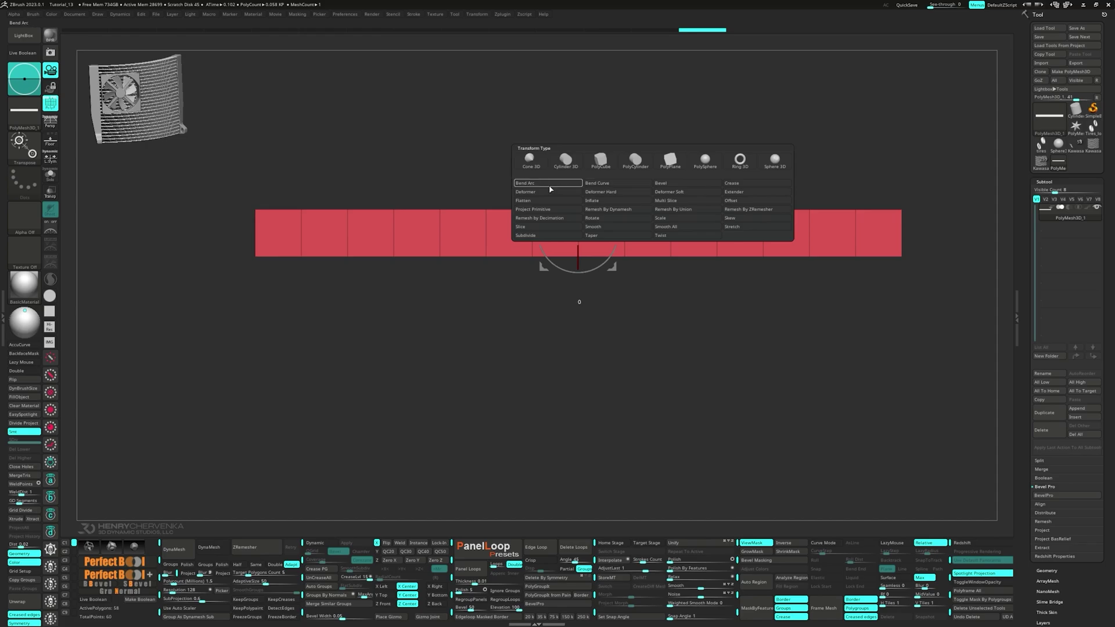
pyautogui.click(590, 205)
pyautogui.moveTo(580, 211)
pyautogui.moveTo(579, 202)
pyautogui.mouseDown()
pyautogui.moveTo(579, 180)
pyautogui.moveTo(562, 209)
pyautogui.mouseUp()
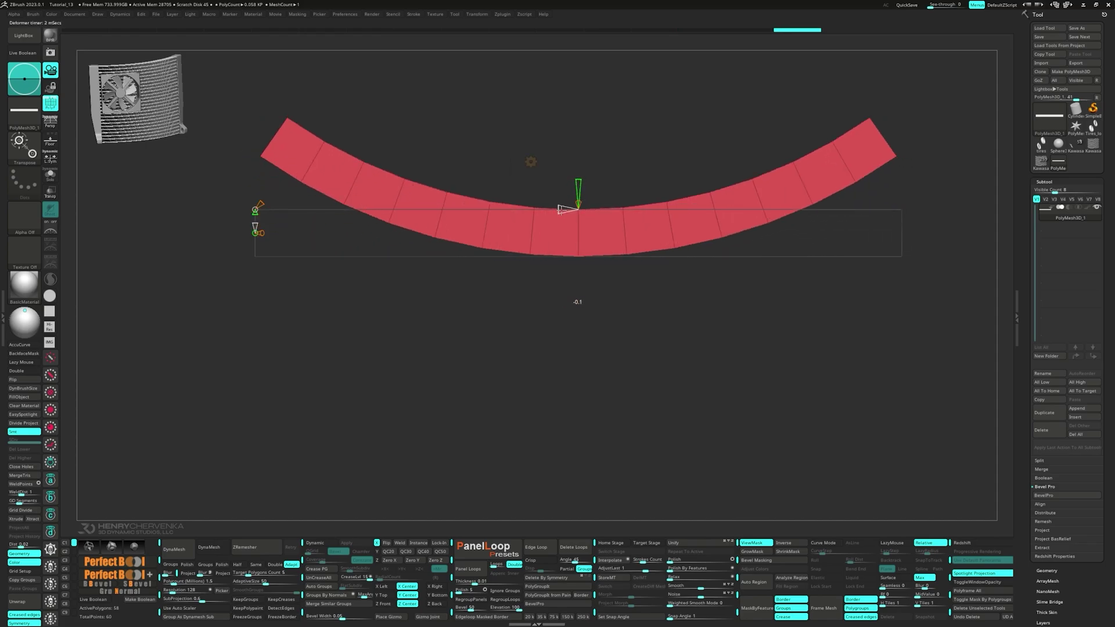
pyautogui.click(530, 162)
pyautogui.click(650, 163)
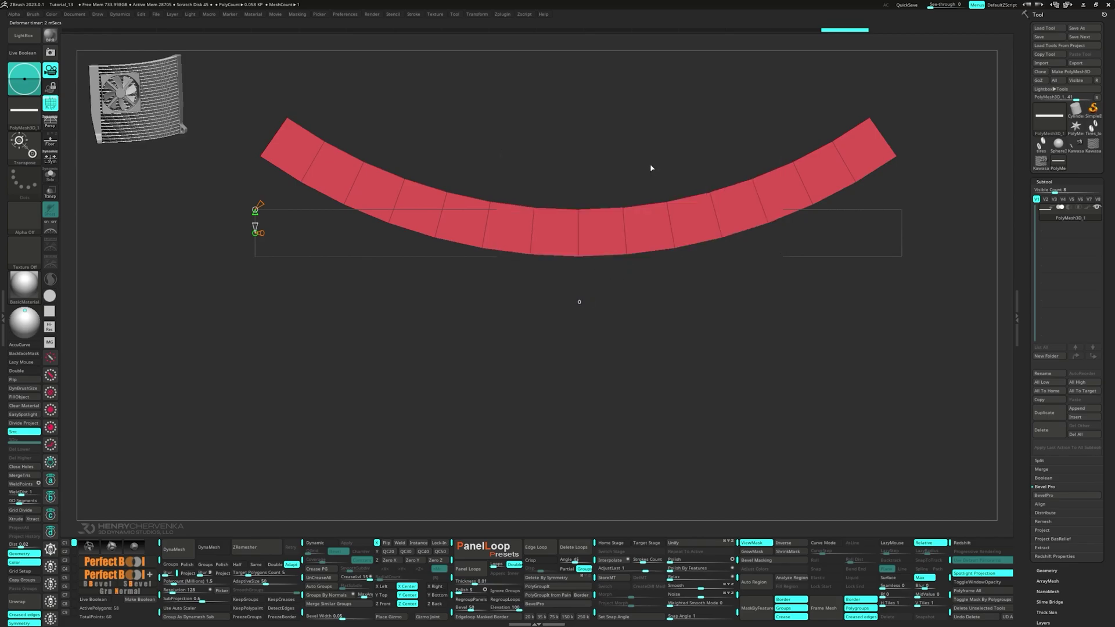
# Step: Scale the curved strip's thickness to about 1.21 times
pyautogui.moveTo(618, 347); pyautogui.dragTo(616, 282)
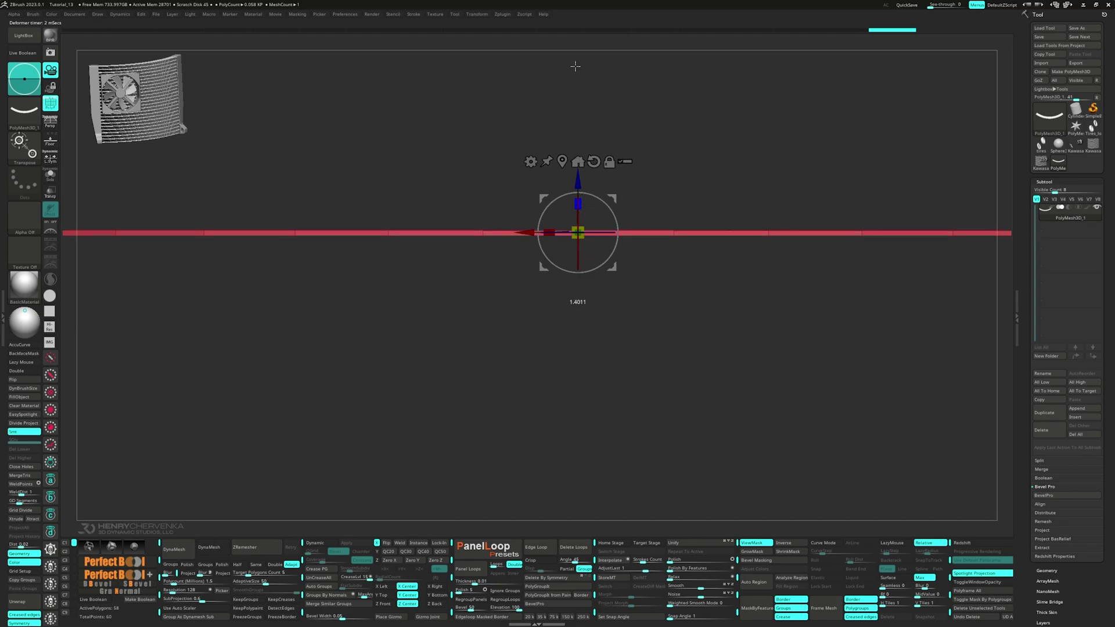
pyautogui.moveTo(579, 204); pyautogui.dragTo(569, 132)
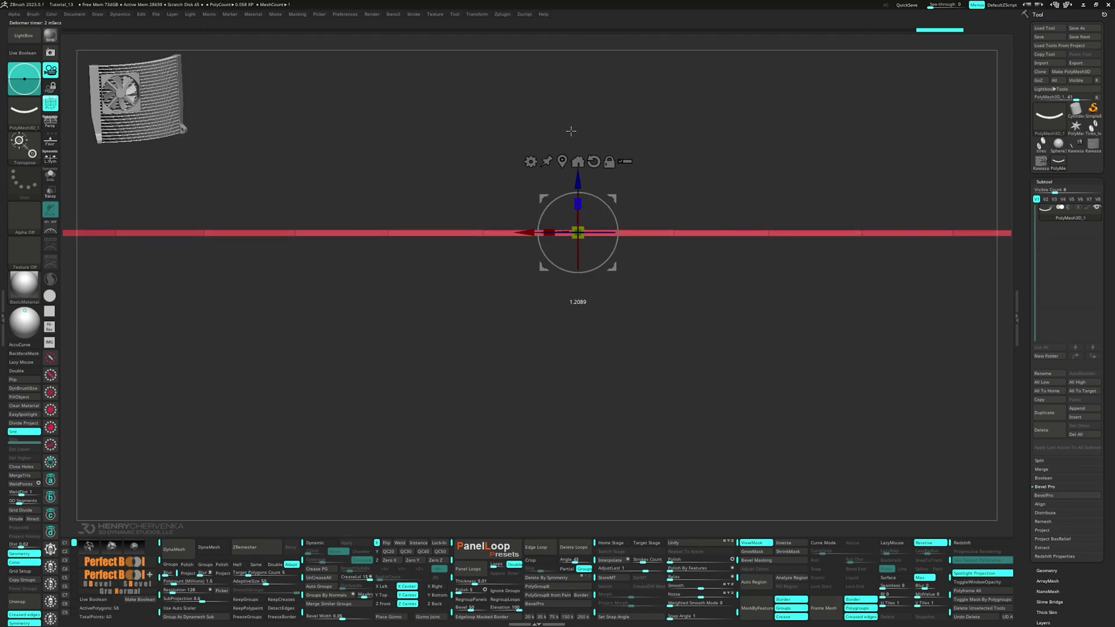
# Step: Apply the QC 50 crease preset with dynamic subdivision to the curved strip, and lower its smooth subdivision level
pyautogui.moveTo(654, 159); pyautogui.dragTo(637, 172, button='right')
pyautogui.moveTo(638, 172); pyautogui.dragTo(696, 300)
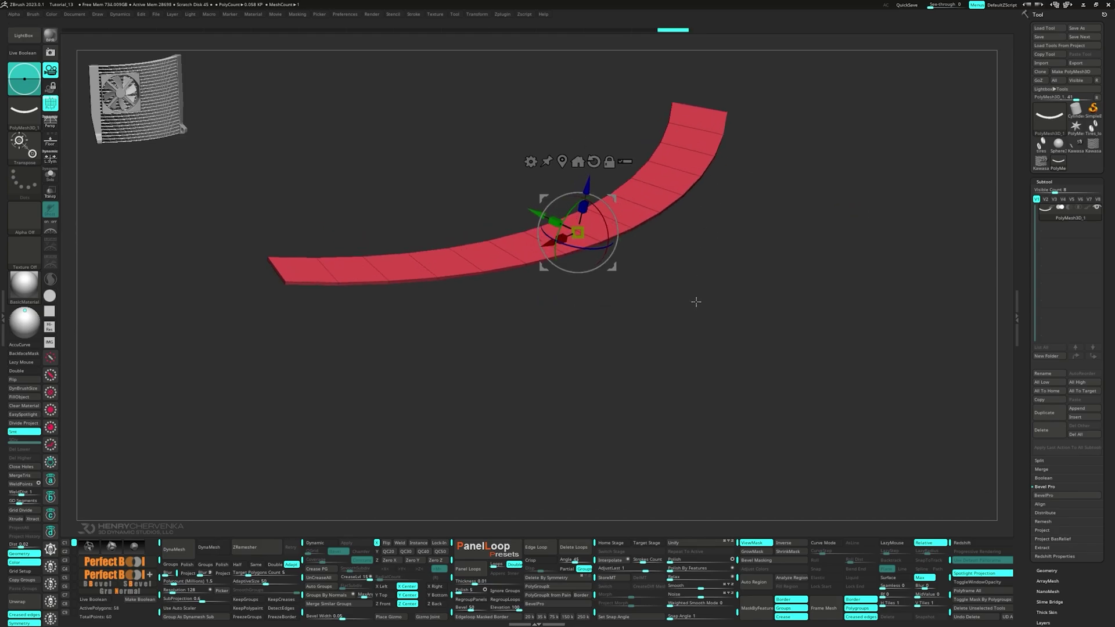
pyautogui.press('c')
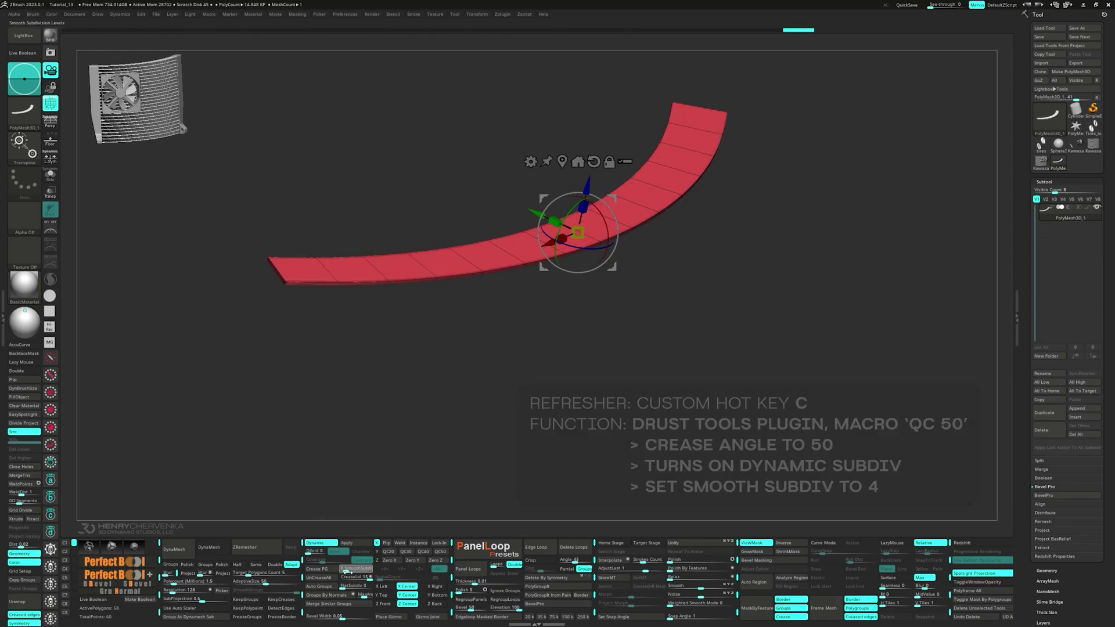
pyautogui.click(347, 572)
# Step: Tilt the curved slat 10 degrees in the side view and move the gizmo clear of it
pyautogui.keyDown('shift'); pyautogui.moveTo(518, 453); pyautogui.dragTo(526, 406); pyautogui.keyUp('shift')
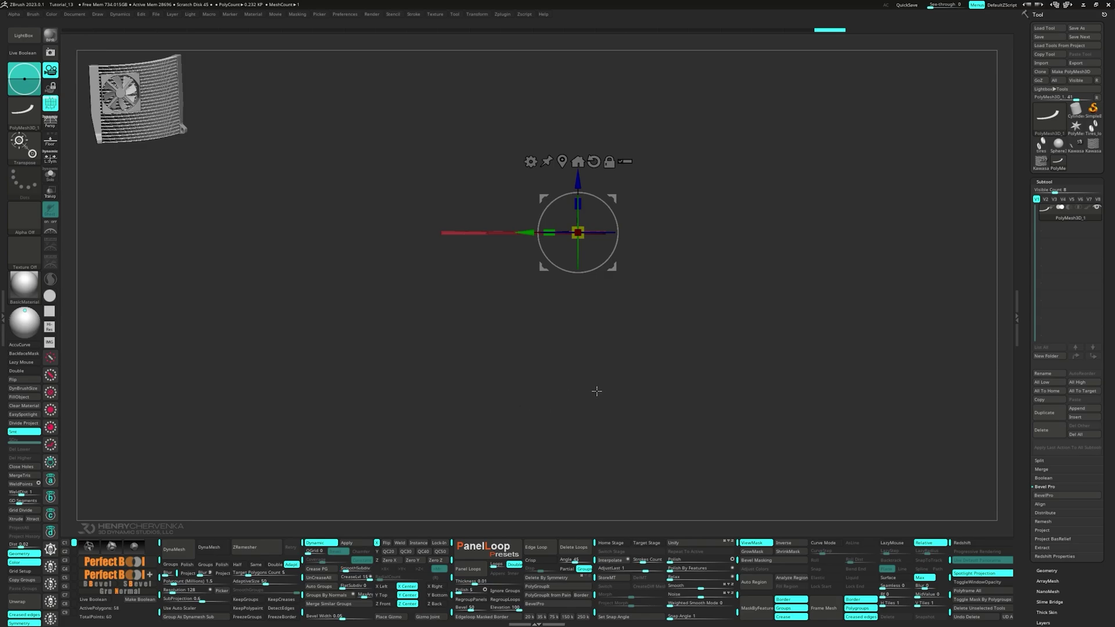
pyautogui.press('q')
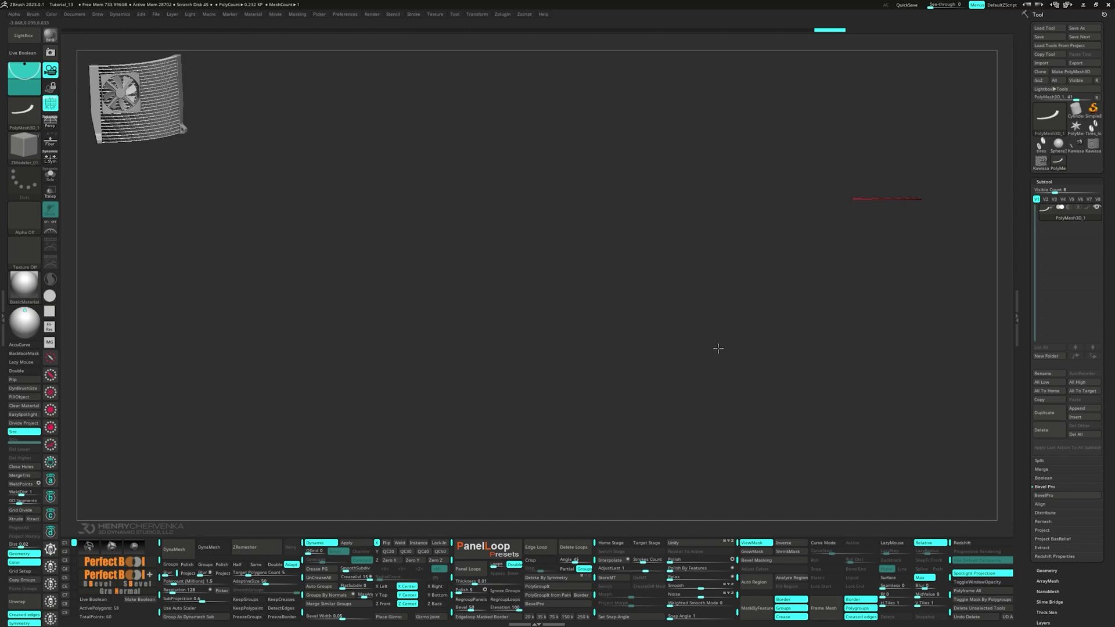
pyautogui.press('w')
pyautogui.keyDown('alt'); pyautogui.moveTo(938, 234); pyautogui.dragTo(954, 230); pyautogui.keyUp('alt')
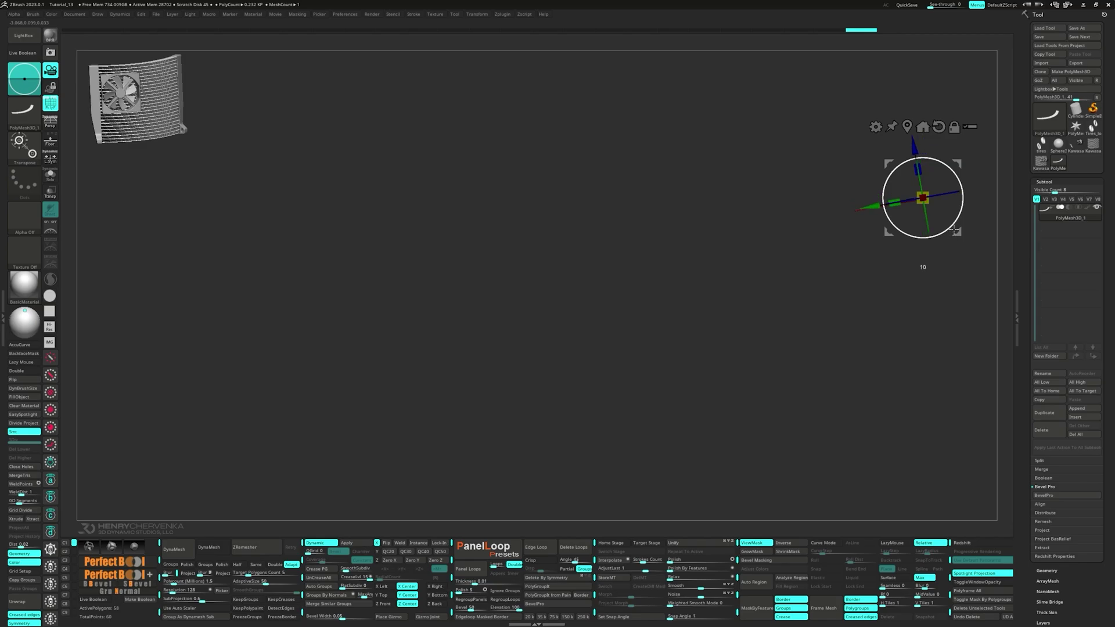
pyautogui.moveTo(954, 230); pyautogui.dragTo(761, 251)
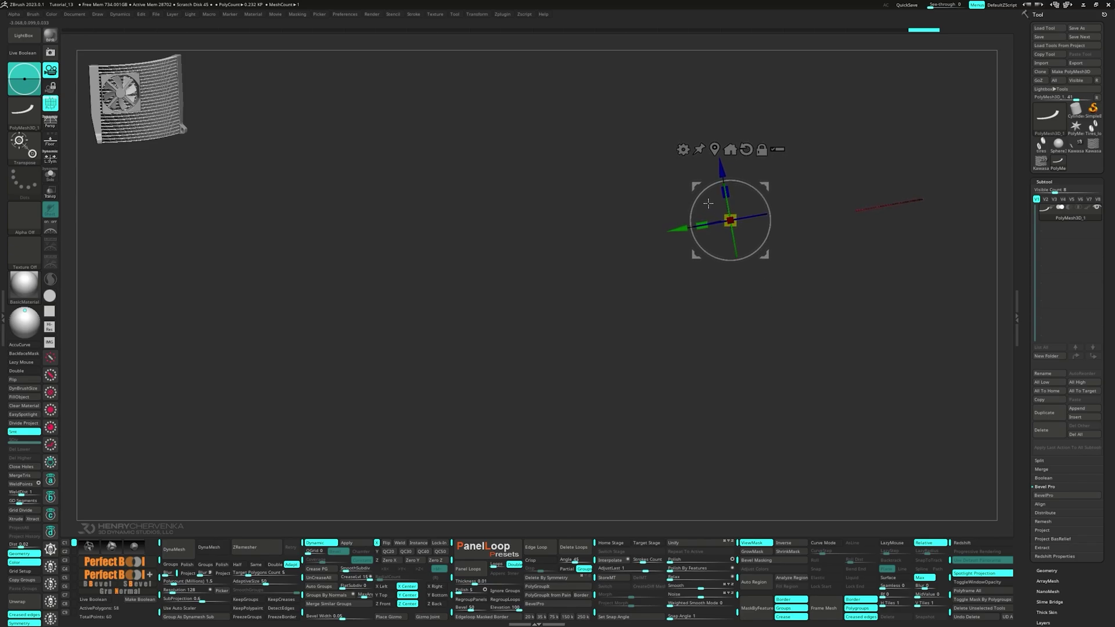
# Step: Duplicate the tilted slat downward along its tilted axis into a stack of 26 slats, about 0.48 apart
pyautogui.keyDown('ctrl'); pyautogui.moveTo(722, 170); pyautogui.dragTo(725, 182); pyautogui.keyUp('ctrl')
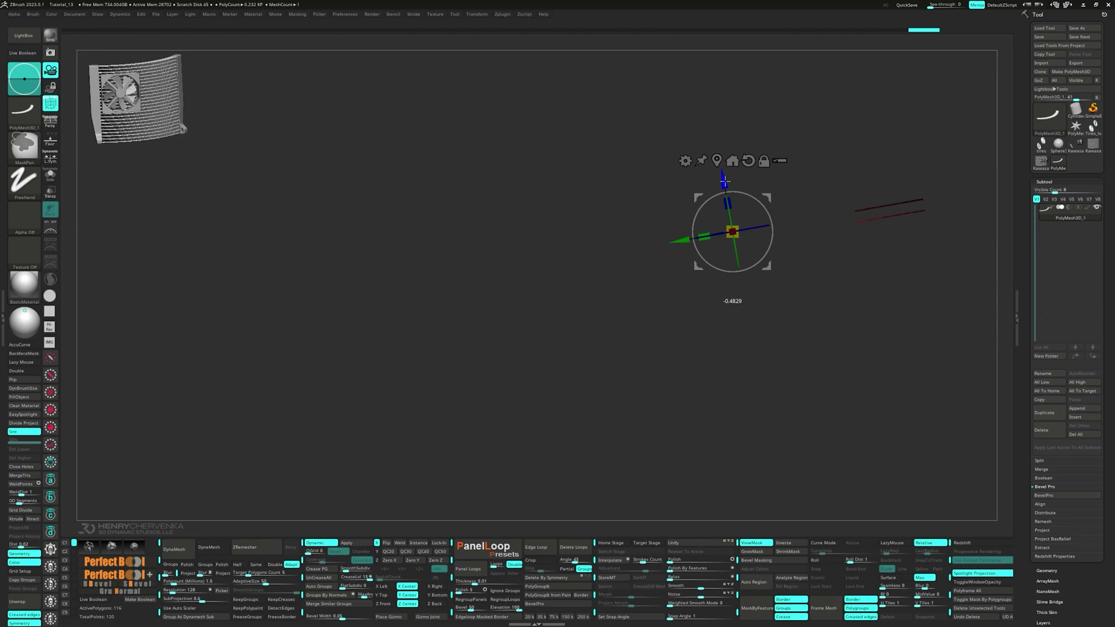
pyautogui.moveTo(724, 182); pyautogui.dragTo(788, 449)
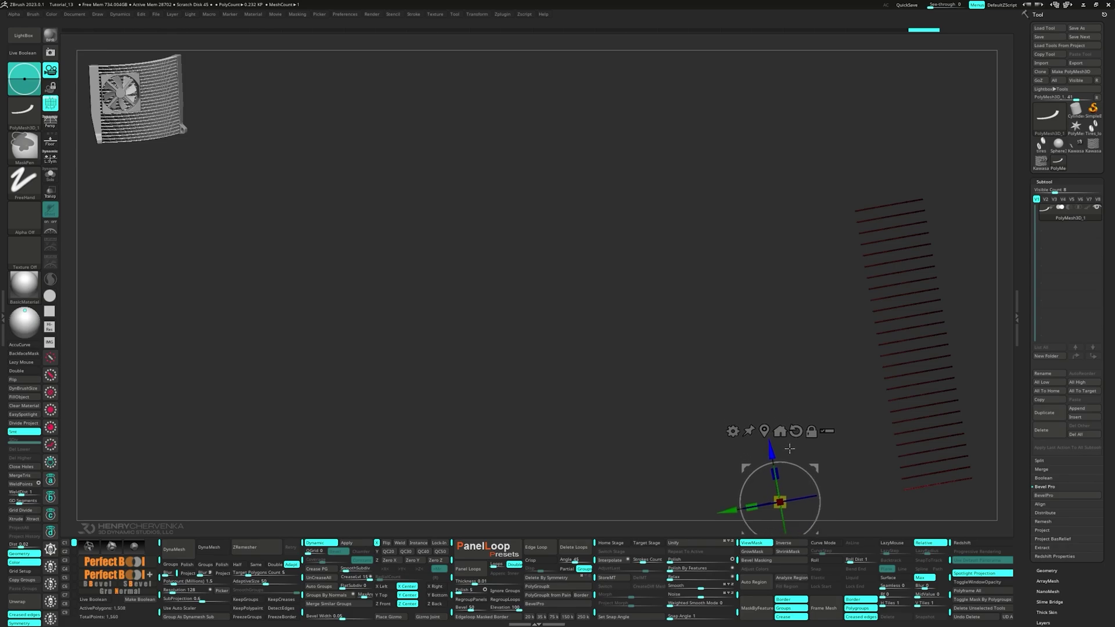
# Step: Clear the mask from the stack of slats and hide its polyframe
pyautogui.moveTo(717, 376)
pyautogui.keyDown('alt'); pyautogui.mouseDown()
pyautogui.moveTo(550, 329)
pyautogui.moveTo(581, 326)
pyautogui.moveTo(609, 300)
pyautogui.mouseUp(); pyautogui.keyUp('alt')
pyautogui.press('q')
pyautogui.moveTo(460, 276)
pyautogui.keyDown('ctrl'); pyautogui.mouseDown()
pyautogui.moveTo(484, 315)
pyautogui.moveTo(492, 295)
pyautogui.moveTo(537, 308)
pyautogui.moveTo(448, 297)
pyautogui.mouseUp(); pyautogui.keyUp('ctrl')
pyautogui.hotkey('shift', 'f')
pyautogui.moveTo(572, 276)
pyautogui.mouseDown(button='right')
pyautogui.moveTo(529, 260)
pyautogui.moveTo(562, 262)
pyautogui.mouseUp(button='right')
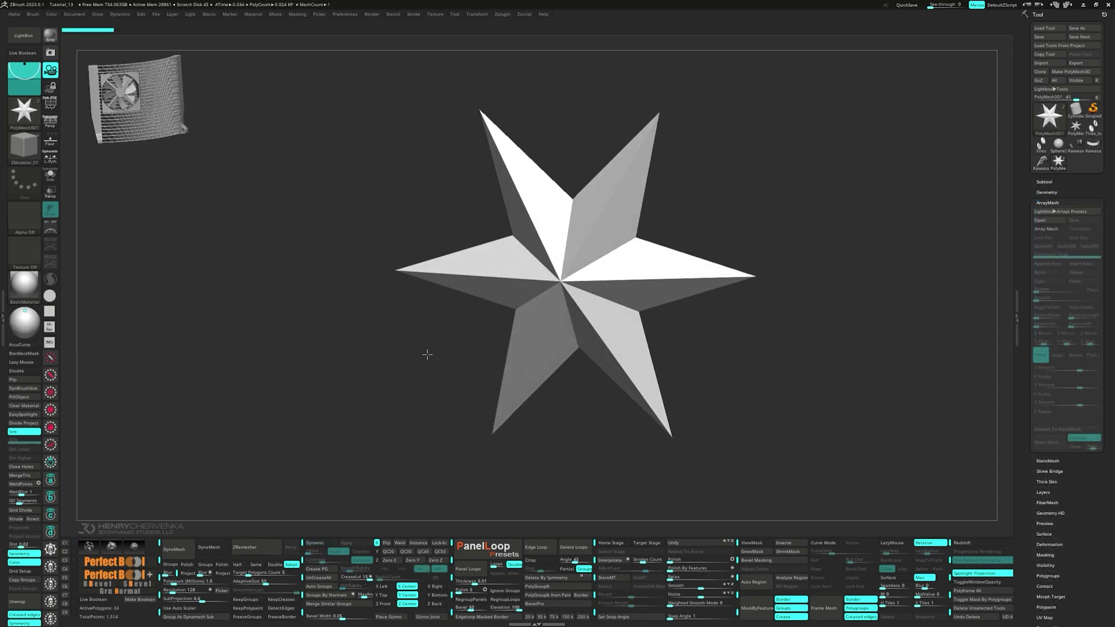
# Step: Turn the new star mesh into a PolyCube primitive and display its polyframe
pyautogui.press('w')
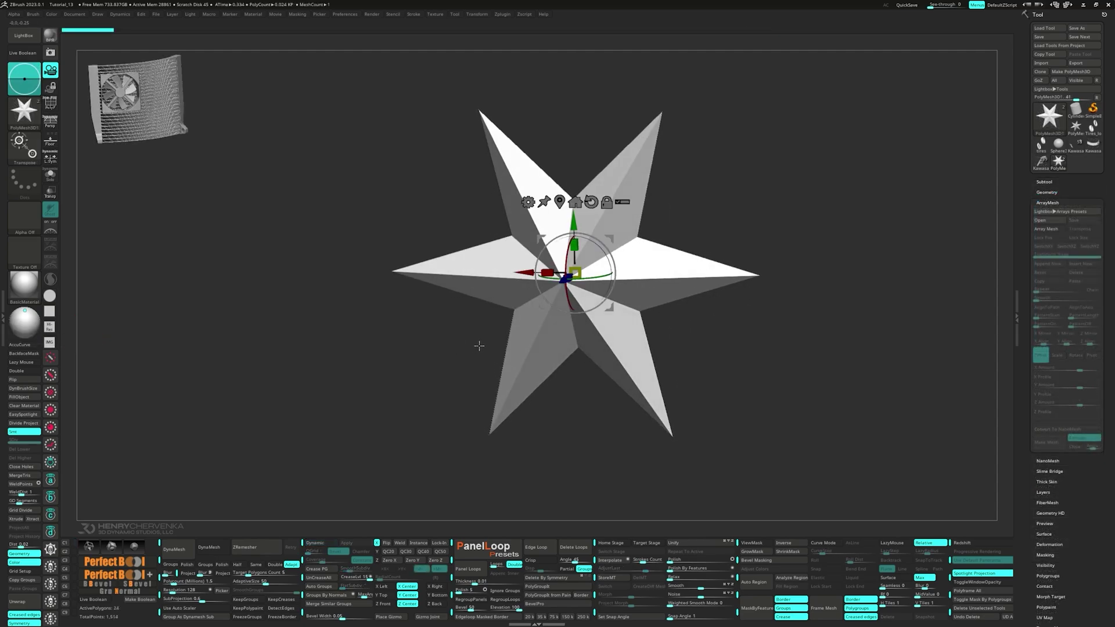
pyautogui.click(528, 202)
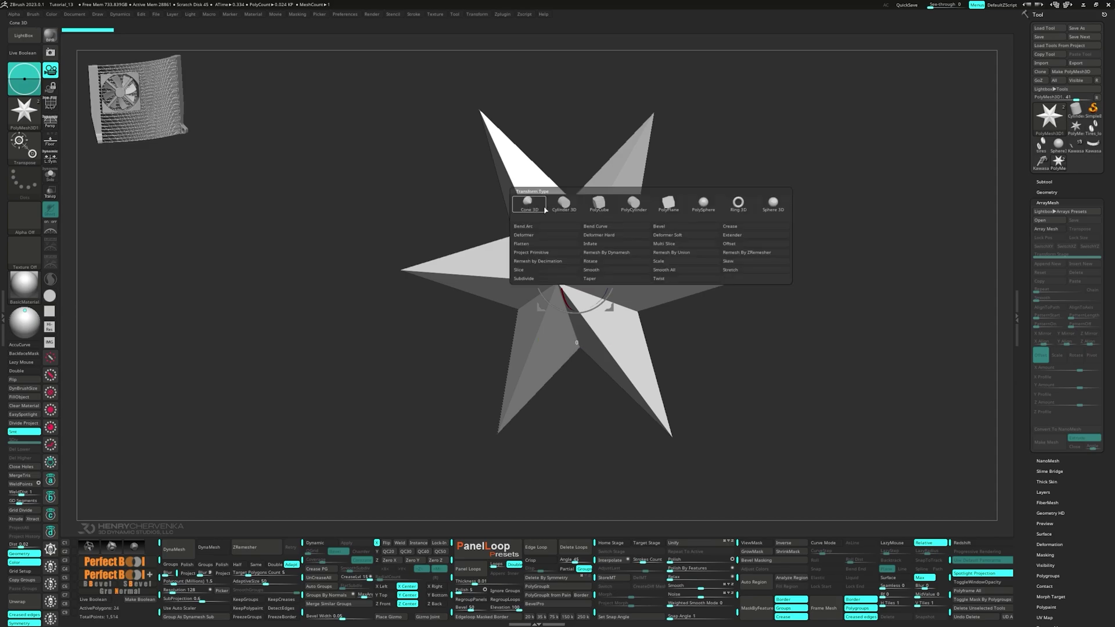
pyautogui.click(600, 204)
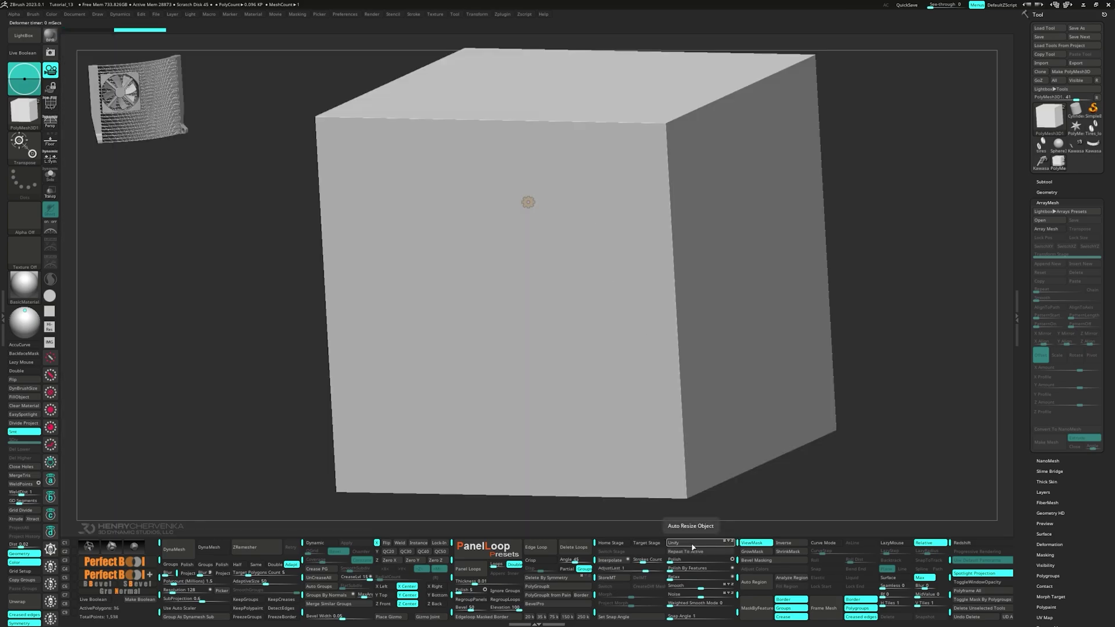
pyautogui.hotkey('shift', 'f')
pyautogui.click(581, 552)
# Step: Mask parts of the cube to raise its underside and pull one side outward, forming a low, wide block
pyautogui.keyDown('shift'); pyautogui.moveTo(578, 405); pyautogui.dragTo(591, 404); pyautogui.keyUp('shift')
pyautogui.keyDown('ctrl'); pyautogui.moveTo(796, 414); pyautogui.dragTo(723, 368, button='right'); pyautogui.keyUp('ctrl')
pyautogui.keyDown('alt'); pyautogui.moveTo(749, 413); pyautogui.dragTo(706, 328, button='right'); pyautogui.keyUp('alt')
pyautogui.keyDown('ctrl'); pyautogui.moveTo(619, 398); pyautogui.dragTo(316, 266); pyautogui.keyUp('ctrl')
pyautogui.moveTo(456, 168); pyautogui.dragTo(456, 108)
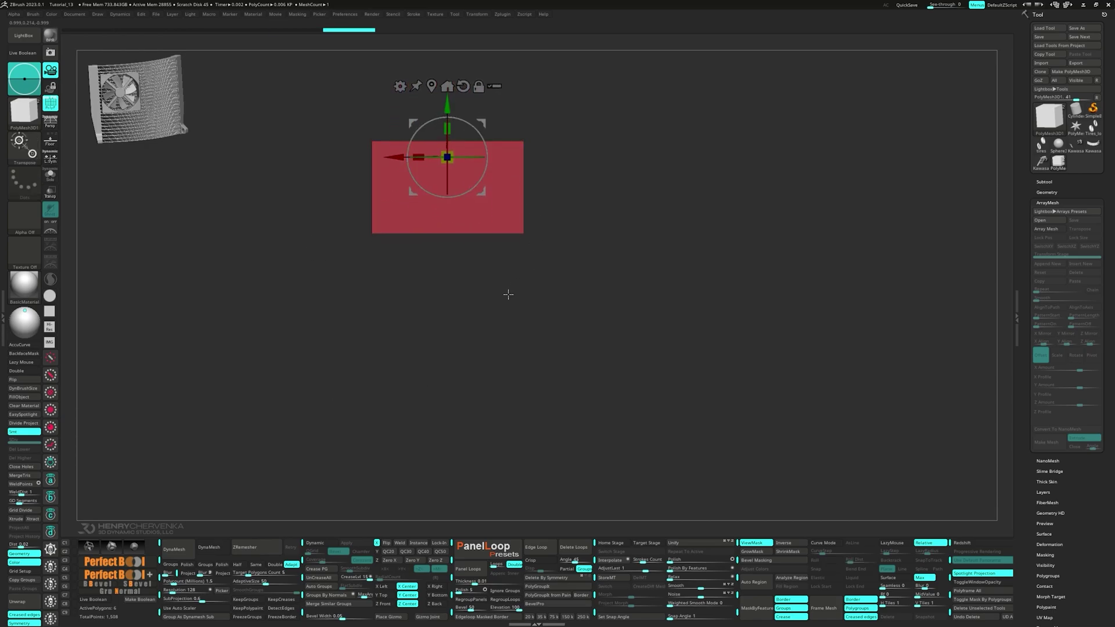
pyautogui.moveTo(399, 153); pyautogui.dragTo(523, 157)
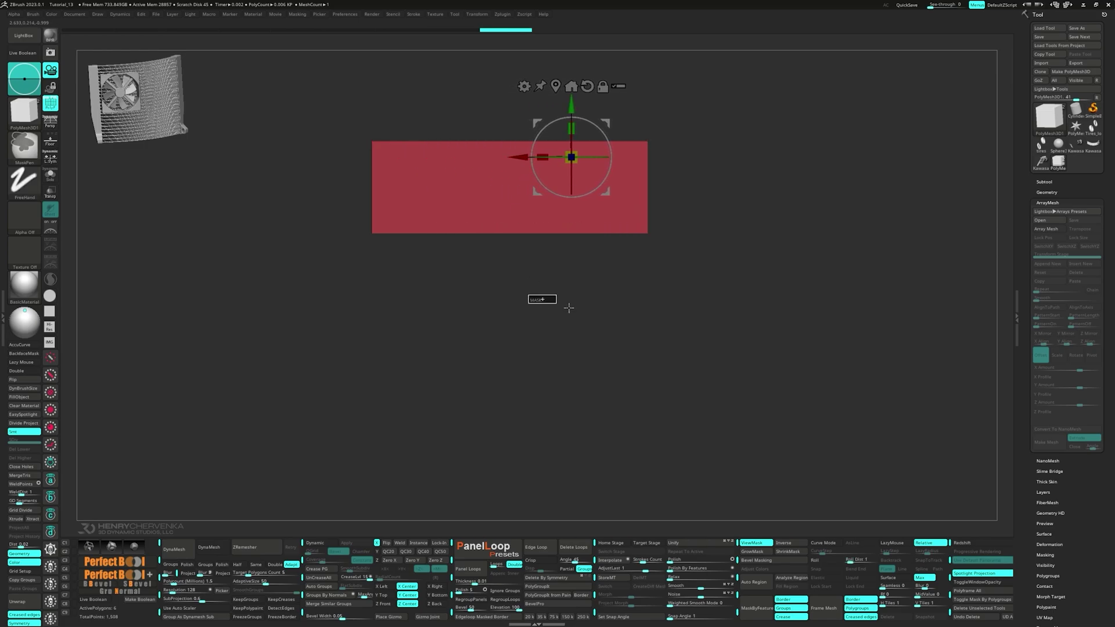
# Step: Centre the gizmo on the block and reduce its depth to make a narrow upright profile in side view
pyautogui.keyDown('alt'); pyautogui.click(556, 86); pyautogui.keyUp('alt')
pyautogui.moveTo(619, 308); pyautogui.dragTo(583, 311)
pyautogui.keyDown('alt'); pyautogui.moveTo(511, 292); pyautogui.dragTo(707, 294); pyautogui.keyUp('alt')
pyautogui.moveTo(676, 191); pyautogui.dragTo(783, 221)
pyautogui.moveTo(669, 187); pyautogui.dragTo(684, 190)
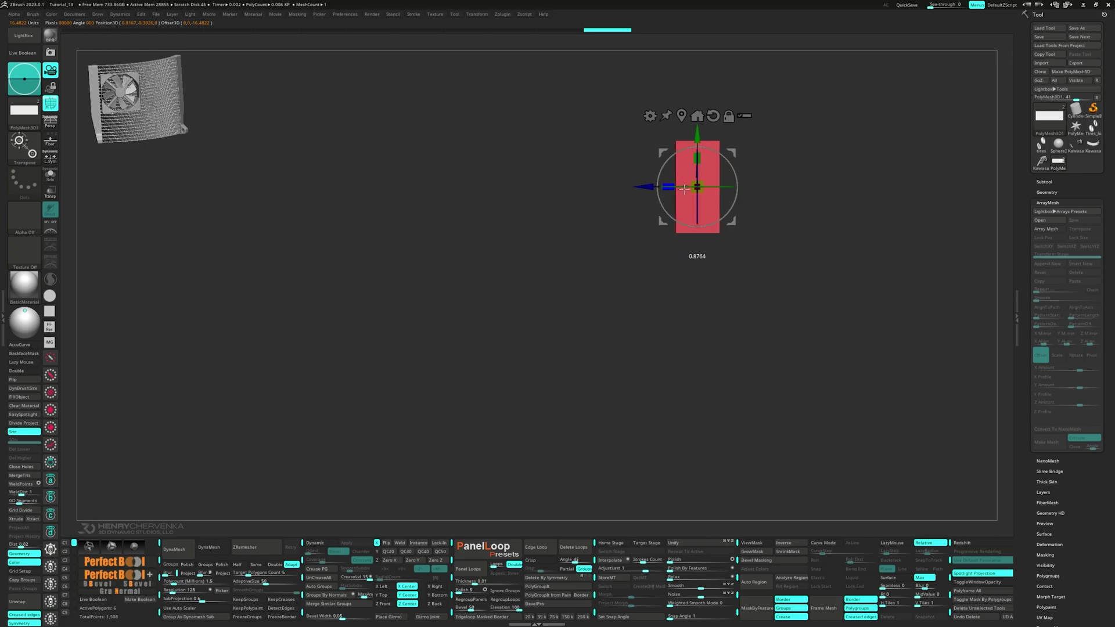
# Step: Insert multiple edge loops across the block's narrow upper edge, dividing its depth into strips
pyautogui.press('q')
pyautogui.press('space')
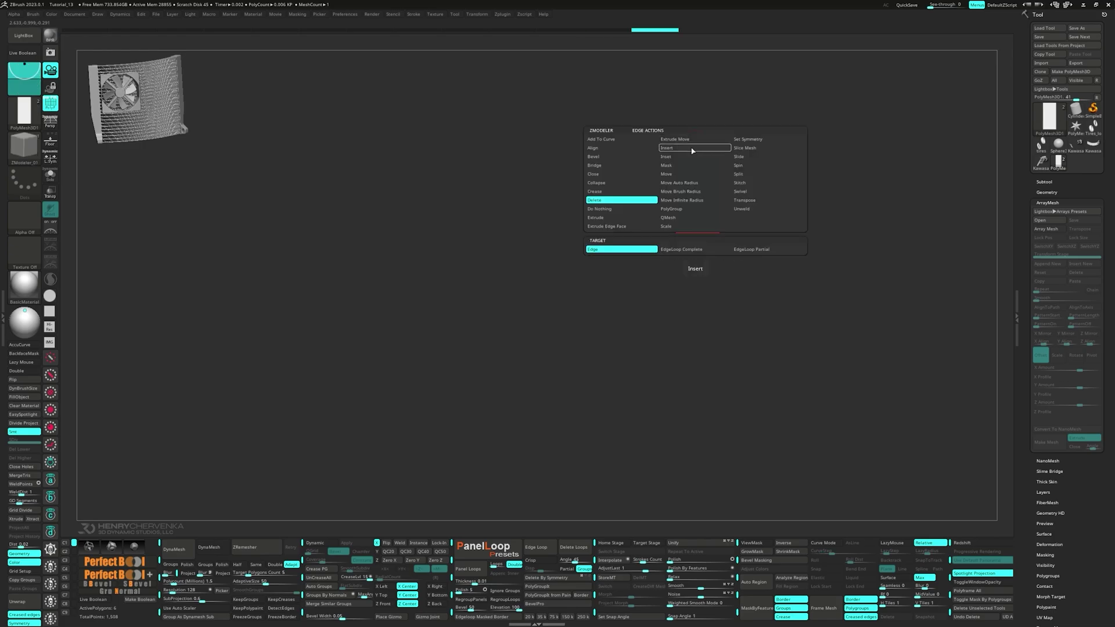
pyautogui.click(688, 148)
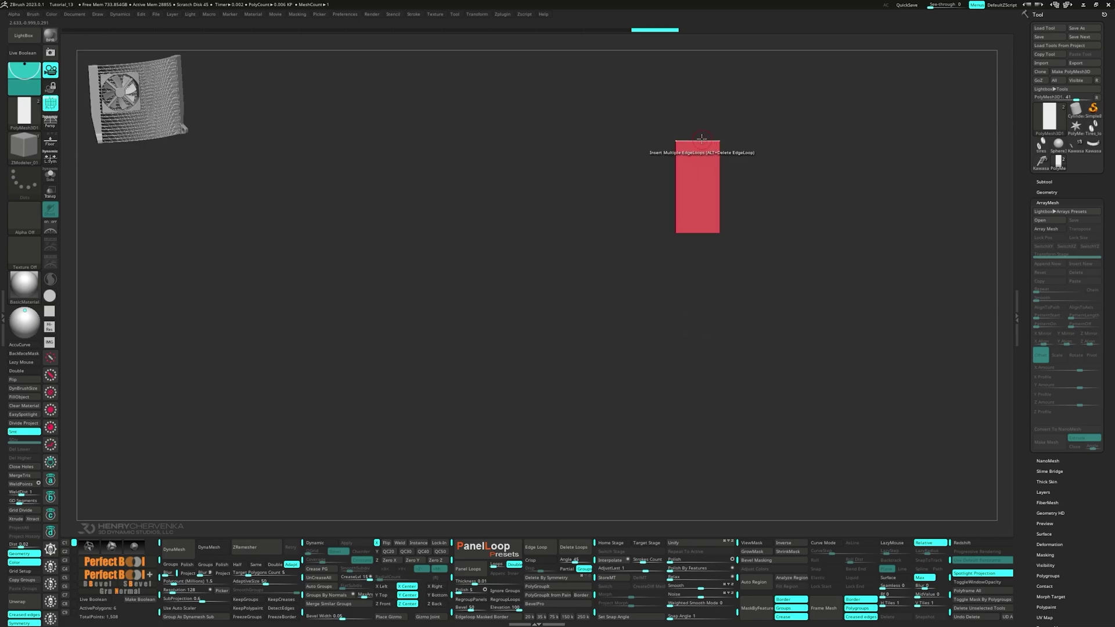
pyautogui.moveTo(698, 141)
pyautogui.mouseDown()
pyautogui.moveTo(687, 175)
pyautogui.moveTo(704, 171)
pyautogui.mouseUp()
# Step: Push out the block's middle section so two thin parallel upright walls remain
pyautogui.moveTo(703, 185); pyautogui.dragTo(654, 256, button='right')
pyautogui.moveTo(654, 239); pyautogui.dragTo(941, 157)
pyautogui.moveTo(720, 235)
pyautogui.mouseDown(button='right')
pyautogui.moveTo(746, 228)
pyautogui.moveTo(736, 216)
pyautogui.mouseUp(button='right')
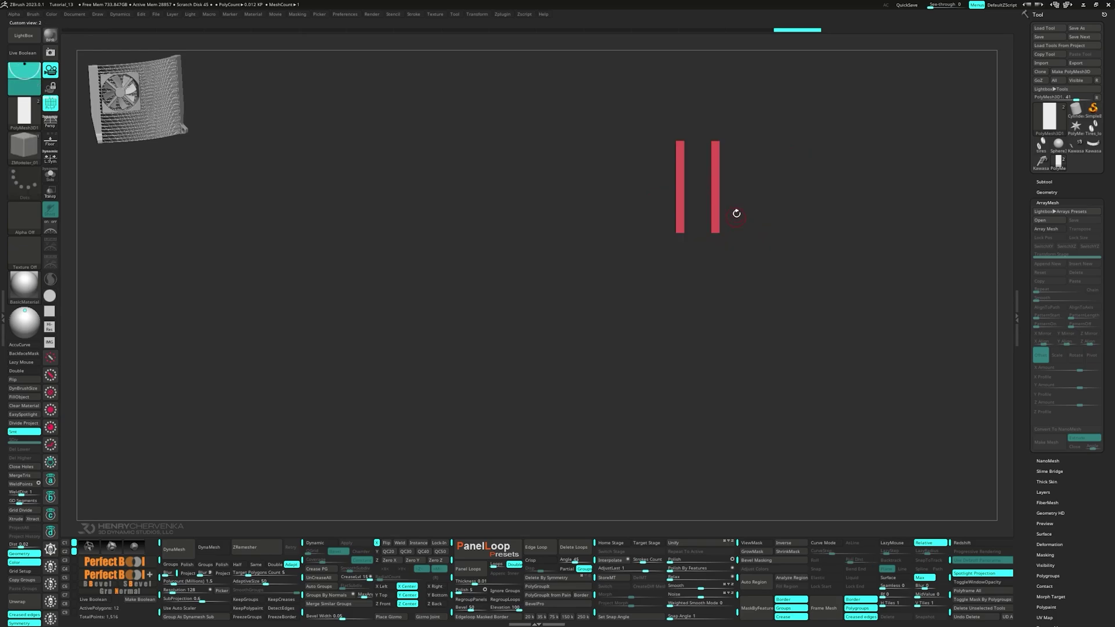
# Step: Remove the upper end faces of both walls and bridge the two holes with an arc
pyautogui.moveTo(639, 103)
pyautogui.keyDown('ctrl'); pyautogui.keyDown('shift'); pyautogui.mouseDown()
pyautogui.moveTo(803, 165)
pyautogui.moveTo(818, 209)
pyautogui.mouseUp(); pyautogui.keyUp('shift'); pyautogui.keyUp('ctrl')
pyautogui.hotkey('ctrl', 'shift', 'd')
pyautogui.press('space')
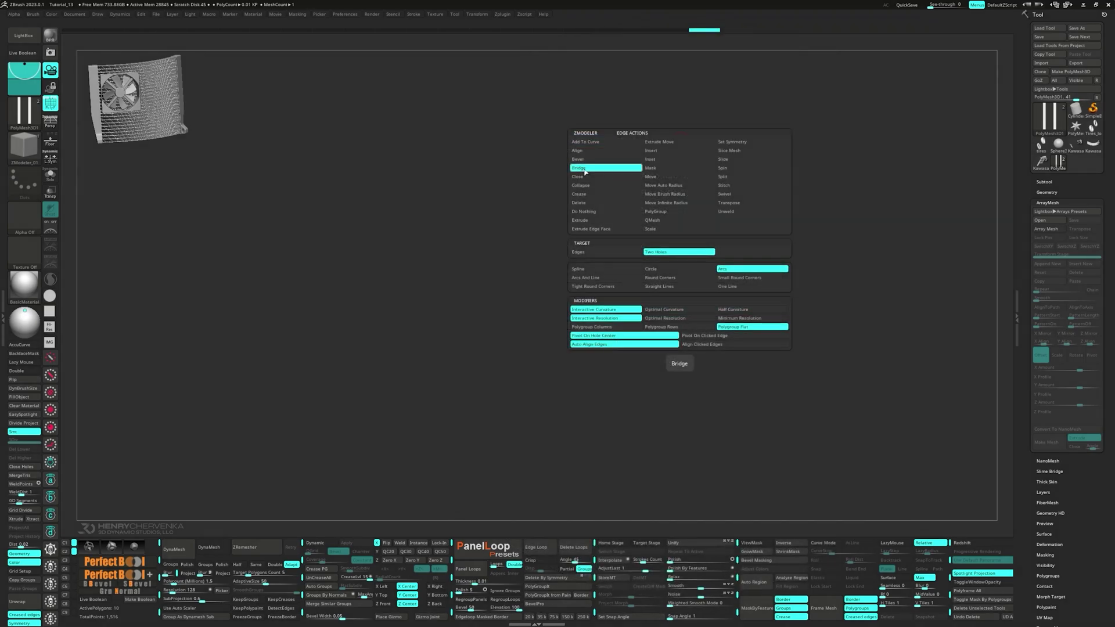
pyautogui.click(582, 169)
pyautogui.click(679, 142)
pyautogui.click(715, 143)
# Step: Delete the two edge loops on either side of the arch's peak
pyautogui.press('space')
pyautogui.click(689, 133)
pyautogui.keyDown('alt'); pyautogui.click(689, 125); pyautogui.keyUp('alt')
pyautogui.keyDown('alt'); pyautogui.click(709, 125); pyautogui.keyUp('alt')
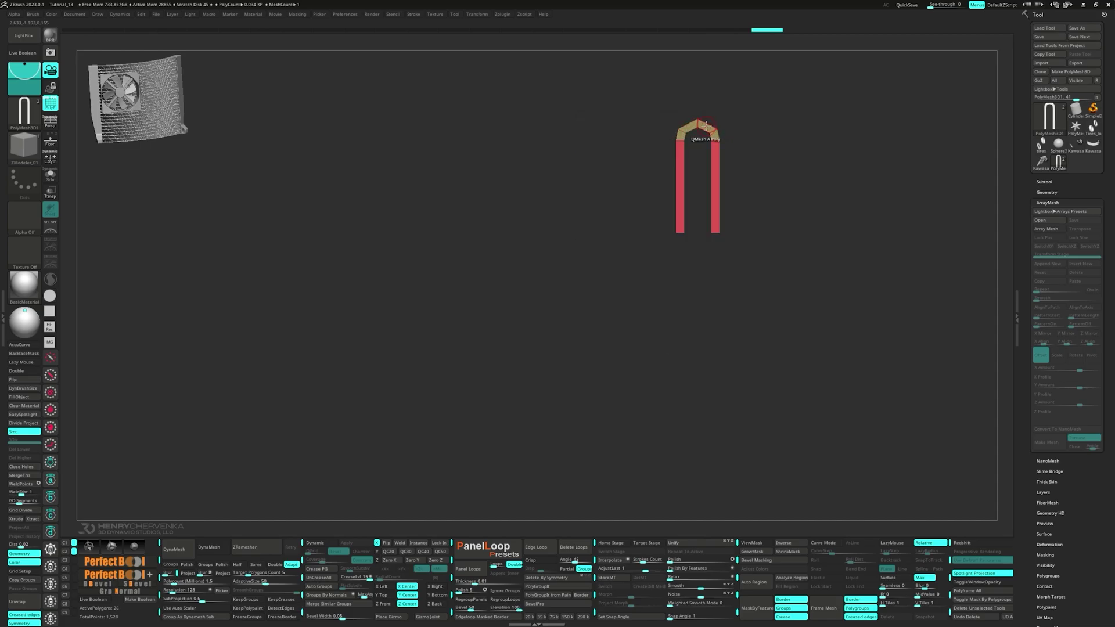
# Step: Mask off all but the lower ends of both legs and extrude them slightly downward
pyautogui.keyDown('ctrl'); pyautogui.moveTo(637, 213); pyautogui.dragTo(810, 291); pyautogui.keyUp('ctrl')
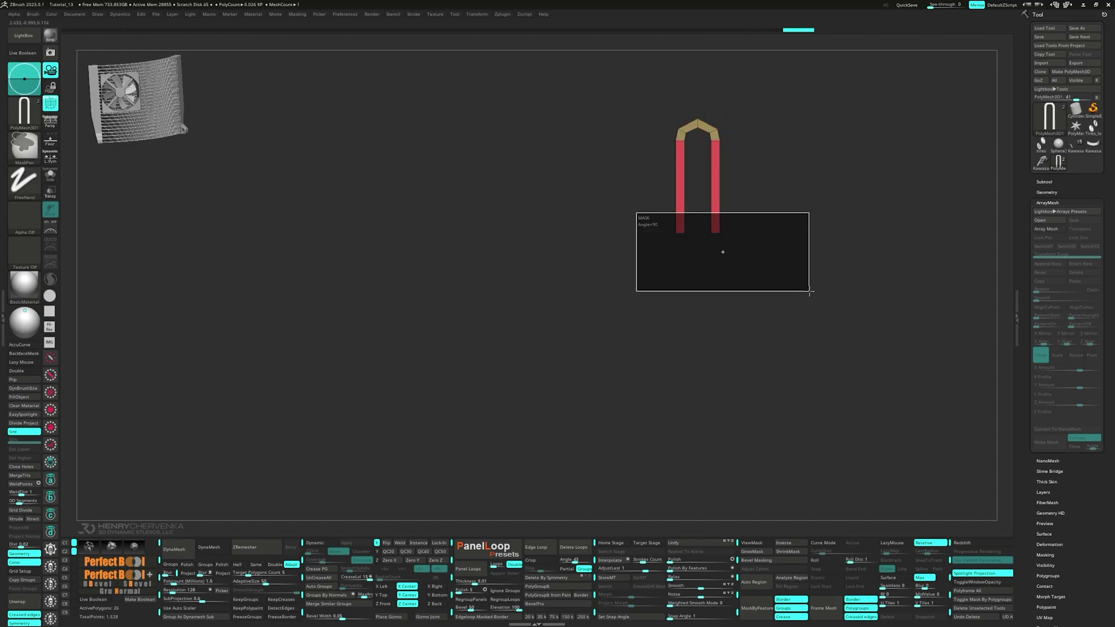
pyautogui.press('w')
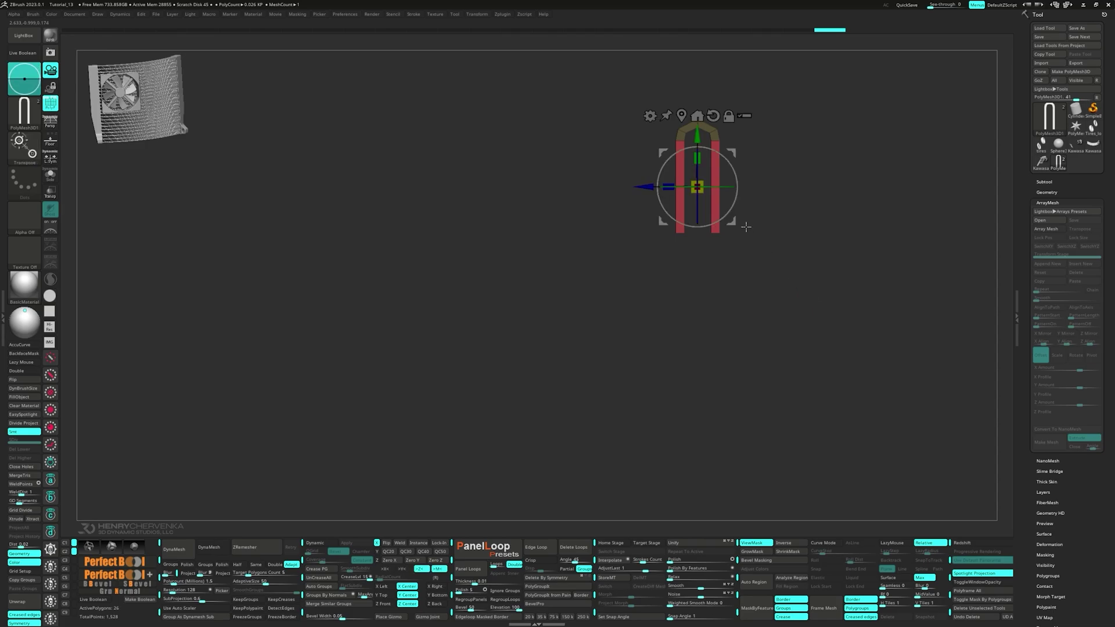
pyautogui.keyDown('alt'); pyautogui.click(715, 232); pyautogui.keyUp('alt')
pyautogui.keyDown('alt'); pyautogui.moveTo(752, 270); pyautogui.dragTo(833, 263); pyautogui.keyUp('alt')
pyautogui.keyDown('ctrl'); pyautogui.moveTo(796, 174); pyautogui.dragTo(797, 177); pyautogui.keyUp('ctrl')
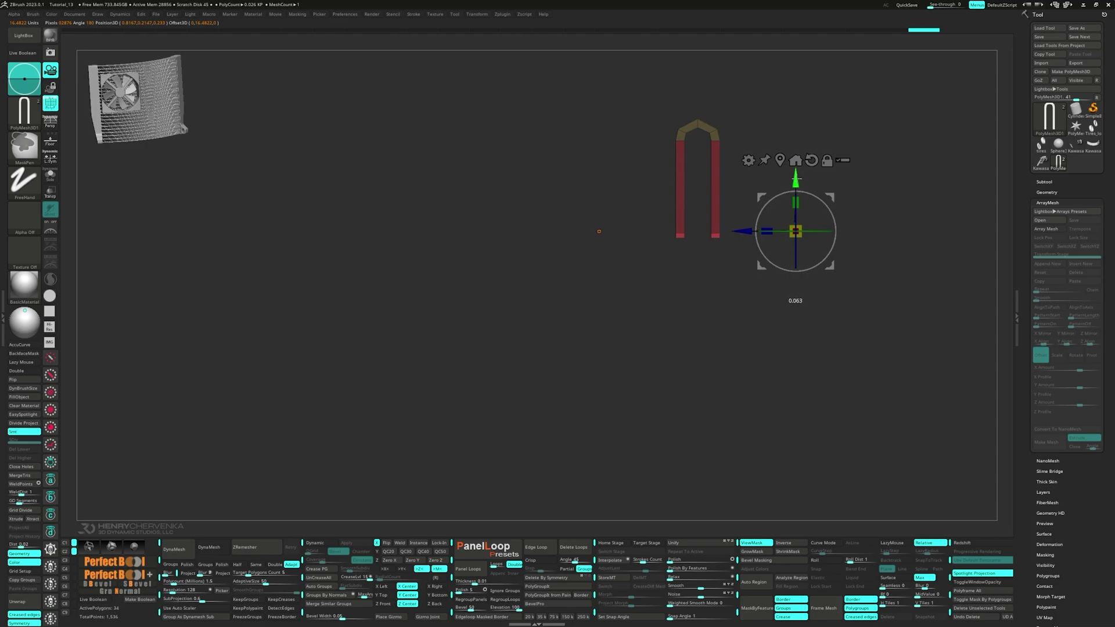
pyautogui.moveTo(789, 179); pyautogui.dragTo(788, 183)
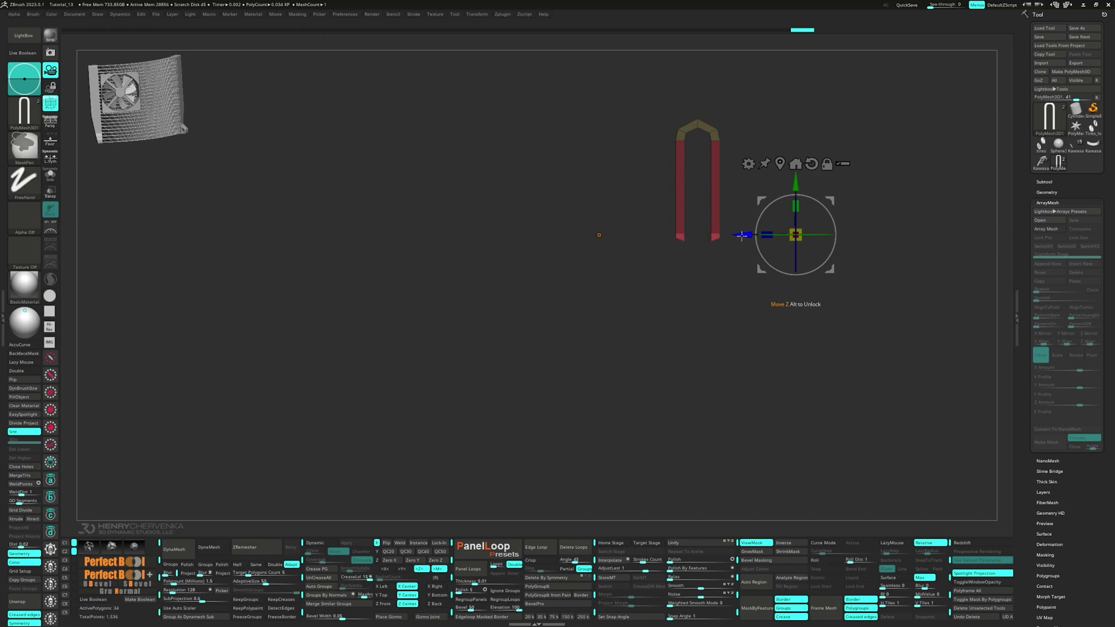
# Step: Extrude the leg ends outward into angled feet on both sides and clear the mask
pyautogui.moveTo(744, 235)
pyautogui.keyDown('ctrl'); pyautogui.mouseDown()
pyautogui.moveTo(845, 281)
pyautogui.moveTo(729, 262)
pyautogui.mouseUp(); pyautogui.keyUp('ctrl')
pyautogui.keyDown('alt'); pyautogui.moveTo(838, 280); pyautogui.dragTo(851, 282); pyautogui.keyUp('alt')
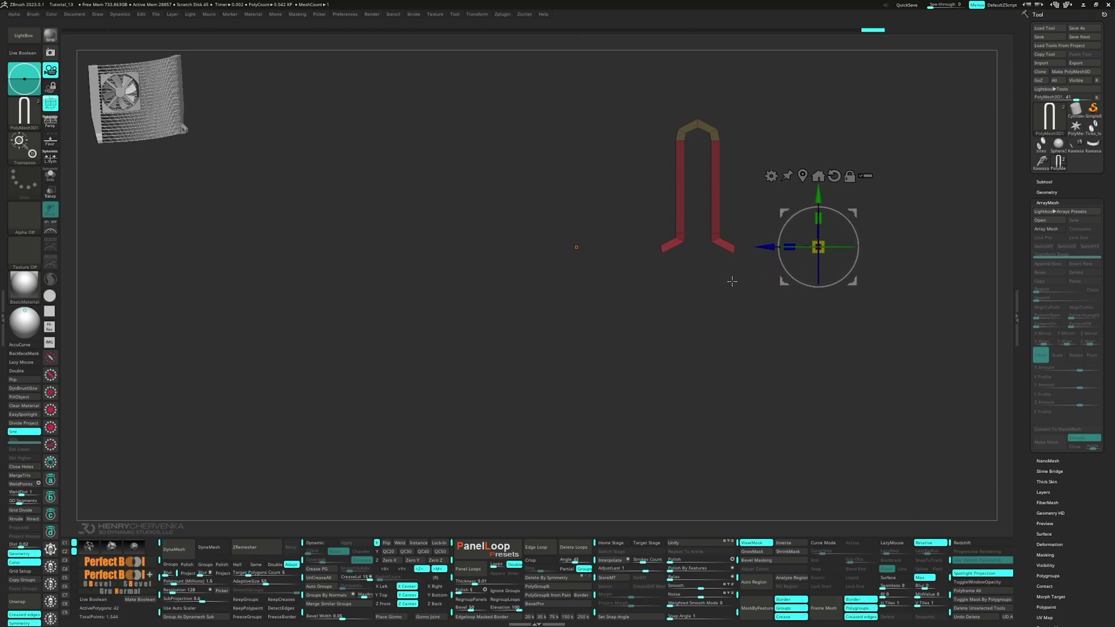
pyautogui.keyDown('ctrl'); pyautogui.moveTo(735, 281); pyautogui.dragTo(741, 273); pyautogui.keyUp('ctrl')
# Step: Isolate and delete the end cap faces of both angled feet, leaving them open
pyautogui.keyDown('alt'); pyautogui.moveTo(717, 248); pyautogui.dragTo(679, 307, button='right'); pyautogui.keyUp('alt')
pyautogui.keyDown('ctrl'); pyautogui.keyDown('shift'); pyautogui.moveTo(736, 232); pyautogui.dragTo(683, 318); pyautogui.keyUp('shift'); pyautogui.keyUp('ctrl')
pyautogui.keyDown('ctrl'); pyautogui.keyDown('shift'); pyautogui.moveTo(726, 360); pyautogui.dragTo(756, 379); pyautogui.keyUp('shift'); pyautogui.keyUp('ctrl')
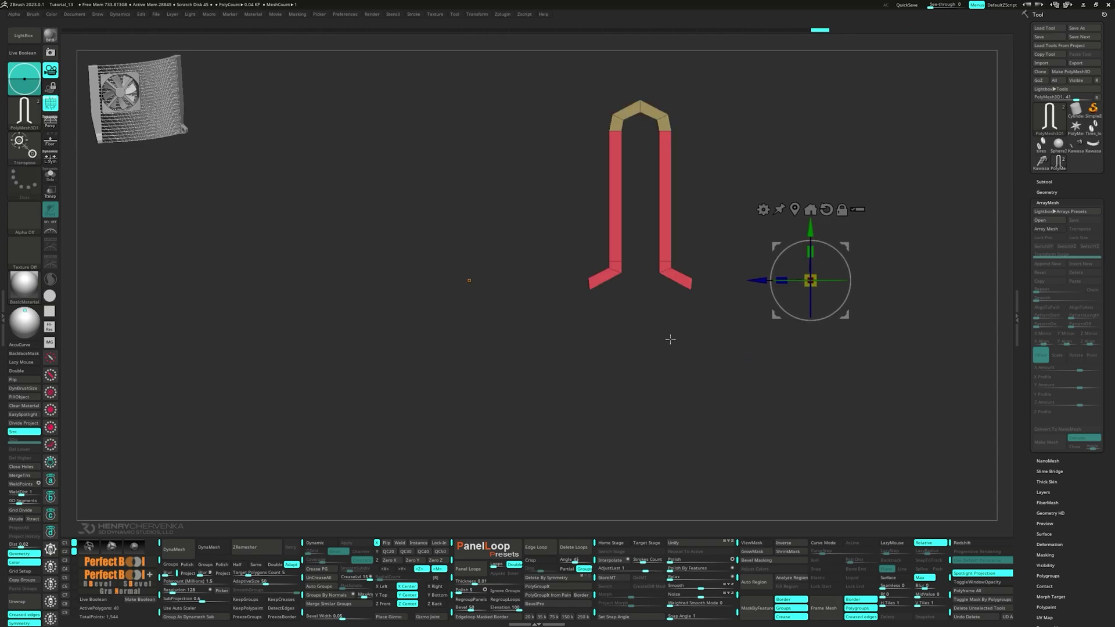
# Step: Assign the profile's front and rear faces a separate polygroup from the body and crease the polygroup borders
pyautogui.hotkey('ctrl', 'w')
pyautogui.press('q')
pyautogui.moveTo(663, 263)
pyautogui.mouseDown(button='right')
pyautogui.moveTo(685, 249)
pyautogui.moveTo(714, 289)
pyautogui.moveTo(816, 196)
pyautogui.mouseUp(button='right')
pyautogui.keyDown('ctrl'); pyautogui.moveTo(831, 117); pyautogui.dragTo(742, 388); pyautogui.keyUp('ctrl')
pyautogui.hotkey('ctrl', 'w')
pyautogui.moveTo(743, 388)
pyautogui.mouseDown(button='right')
pyautogui.moveTo(715, 389)
pyautogui.moveTo(744, 388)
pyautogui.mouseUp(button='right')
pyautogui.keyDown('ctrl'); pyautogui.moveTo(301, 131); pyautogui.dragTo(383, 385); pyautogui.keyUp('ctrl')
pyautogui.moveTo(384, 384); pyautogui.dragTo(409, 384, button='right')
pyautogui.hotkey('ctrl', 'w')
pyautogui.moveTo(602, 311); pyautogui.dragTo(453, 448, button='right')
pyautogui.click(323, 569)
# Step: Enable Array Mesh for the fin with Transpose, Lock Pos and Lock Size turned on
pyautogui.moveTo(668, 343); pyautogui.dragTo(503, 396, button='right')
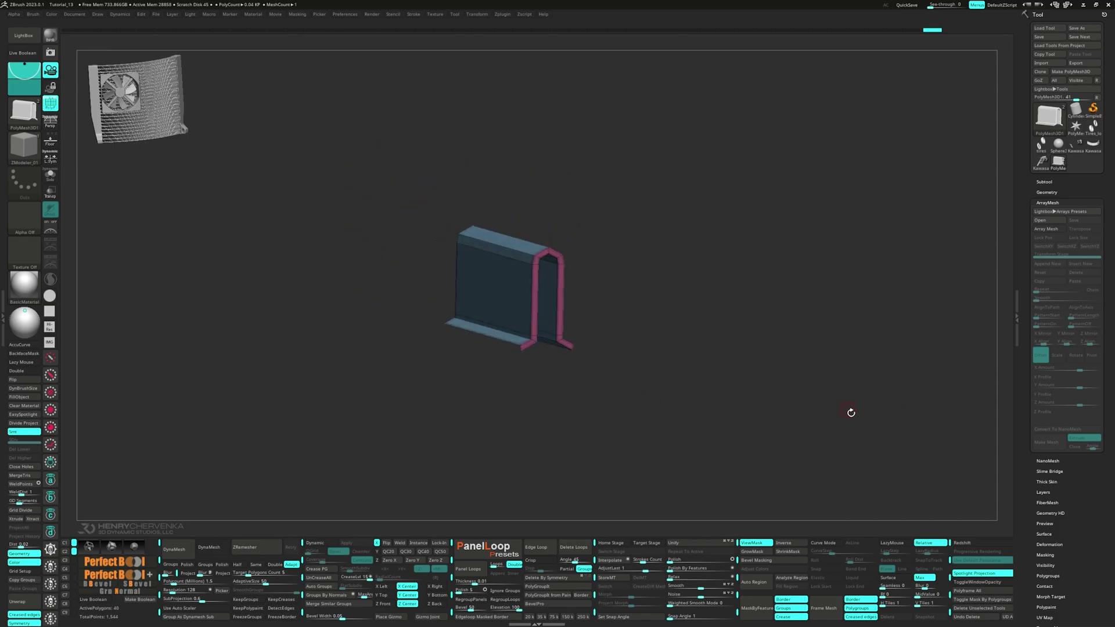
pyautogui.click(1046, 228)
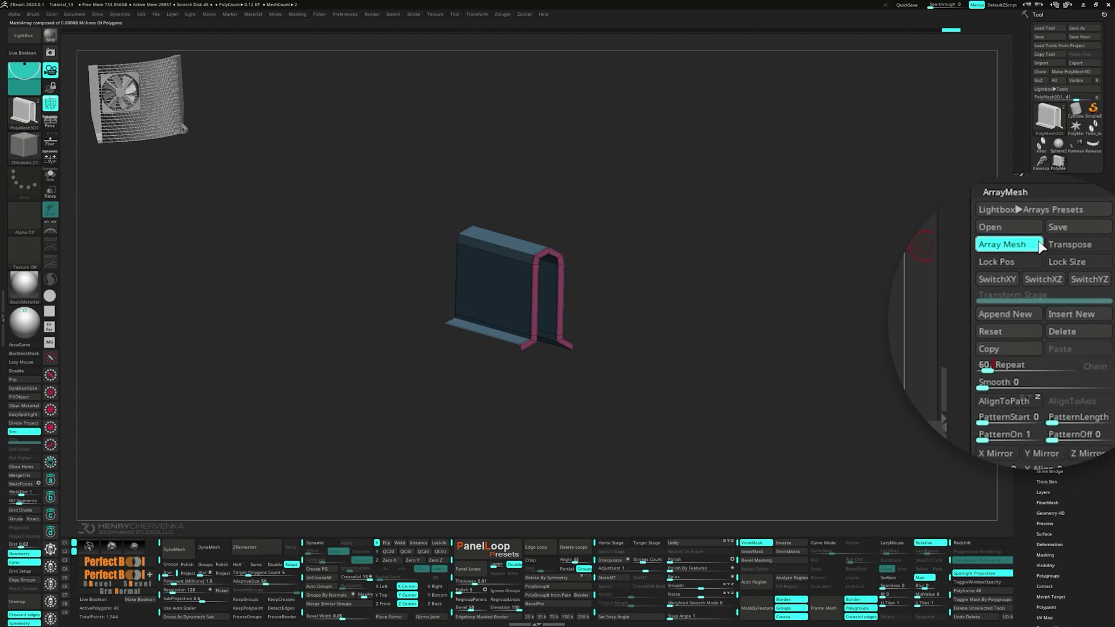
pyautogui.click(1067, 262)
pyautogui.press('w')
pyautogui.press('y')
pyautogui.keyDown('shift'); pyautogui.moveTo(635, 366); pyautogui.dragTo(622, 363); pyautogui.keyUp('shift')
pyautogui.keyDown('alt'); pyautogui.moveTo(669, 393); pyautogui.dragTo(472, 373); pyautogui.keyUp('alt')
pyautogui.keyDown('alt'); pyautogui.moveTo(547, 391); pyautogui.dragTo(509, 396); pyautogui.keyUp('alt')
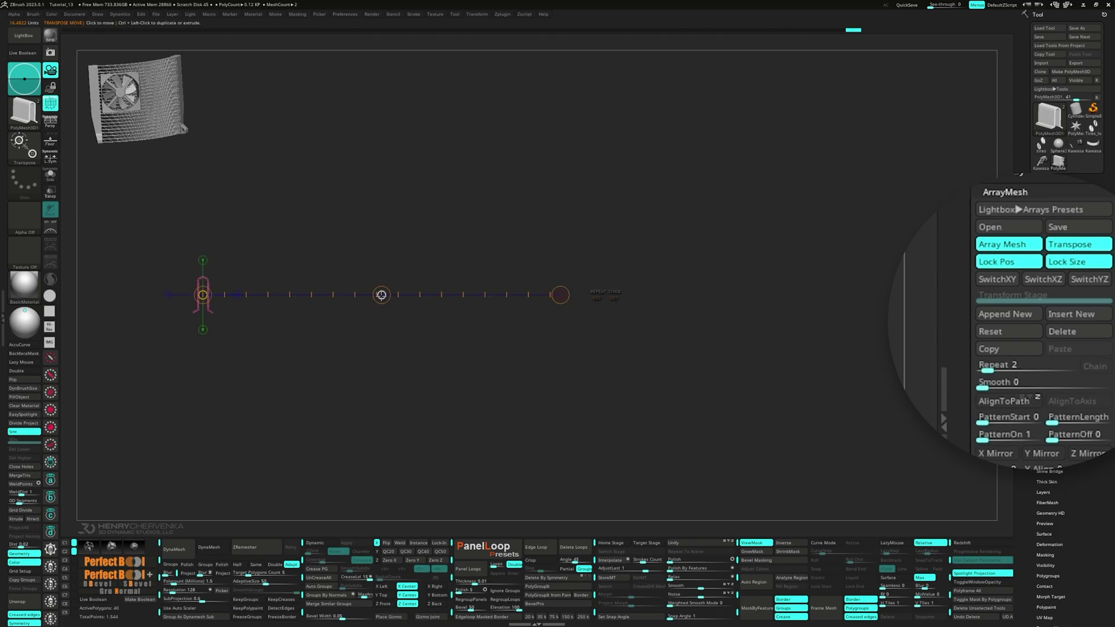
# Step: Set the array's Repeat value to 60
pyautogui.hotkey('ctrl', 'shift', 'z')
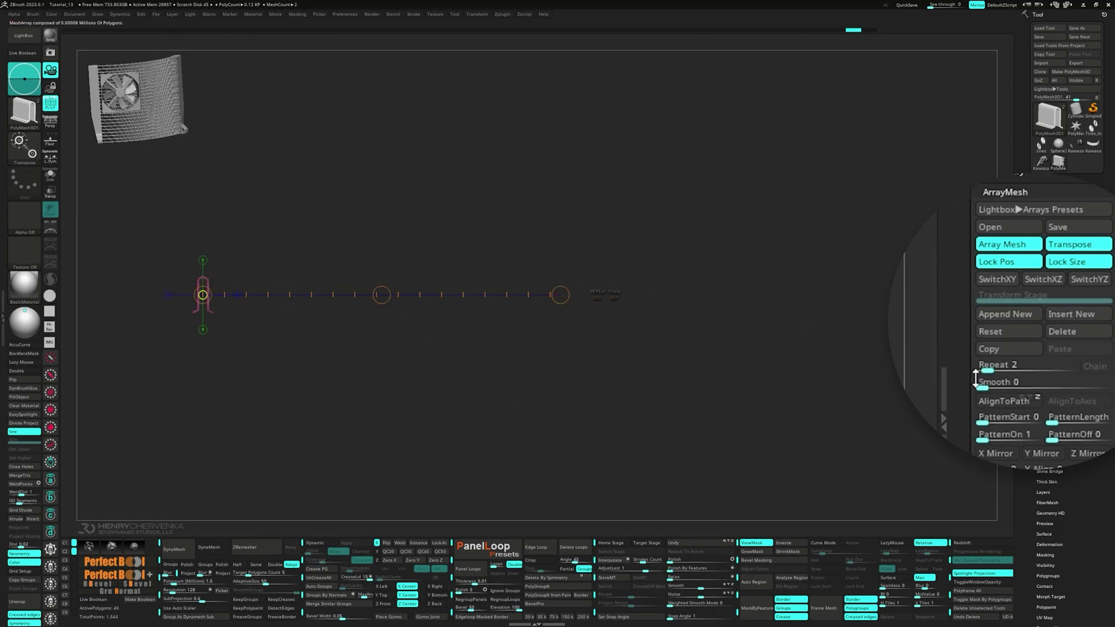
pyautogui.click(1003, 365)
pyautogui.write('60')
pyautogui.press('Return')
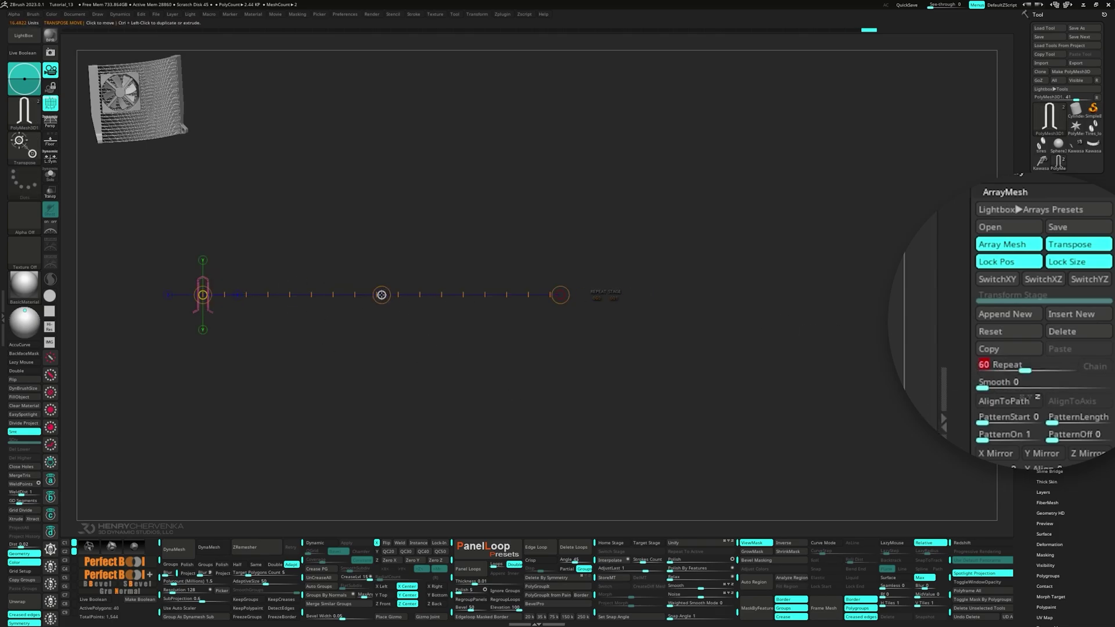
# Step: Stretch the fin array along its length until the feet of neighbouring copies meet in a continuous row
pyautogui.keyDown('ctrl'); pyautogui.moveTo(436, 310); pyautogui.dragTo(506, 372, button='right'); pyautogui.keyUp('ctrl')
pyautogui.moveTo(913, 277); pyautogui.dragTo(950, 276)
pyautogui.keyDown('alt'); pyautogui.moveTo(488, 304); pyautogui.dragTo(487, 255, button='right'); pyautogui.keyUp('alt')
pyautogui.moveTo(486, 254); pyautogui.dragTo(637, 254)
pyautogui.keyDown('ctrl'); pyautogui.moveTo(637, 308); pyautogui.dragTo(224, 267, button='right'); pyautogui.keyUp('ctrl')
pyautogui.keyDown('alt'); pyautogui.moveTo(150, 297); pyautogui.dragTo(653, 333, button='right'); pyautogui.keyUp('alt')
pyautogui.moveTo(173, 307); pyautogui.dragTo(446, 338)
pyautogui.keyDown('ctrl'); pyautogui.moveTo(151, 338); pyautogui.dragTo(436, 340, button='right'); pyautogui.keyUp('ctrl')
pyautogui.moveTo(508, 252); pyautogui.dragTo(461, 252)
pyautogui.keyDown('ctrl'); pyautogui.moveTo(515, 254); pyautogui.dragTo(540, 241, button='right'); pyautogui.keyUp('ctrl')
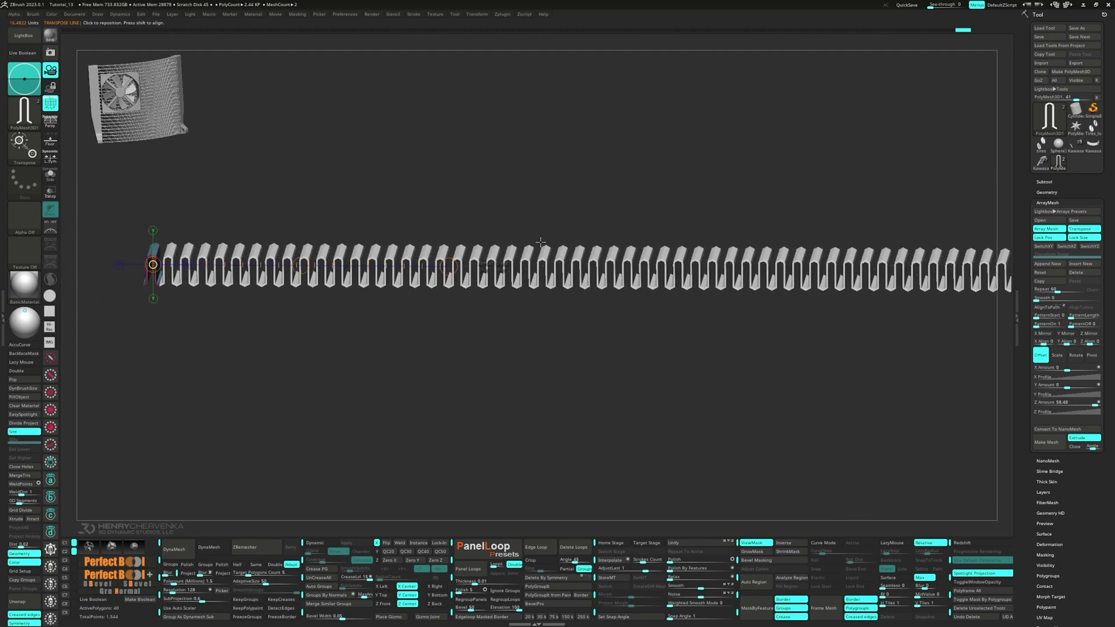
# Step: Convert the fin array to a real mesh and switch to the ZModeler brush
pyautogui.press('b')
pyautogui.press('z')
pyautogui.press('m')
pyautogui.click(1050, 442)
# Step: Turn on dynamic subdivision, weld the points where the fins meet and remove the leftover creases
pyautogui.moveTo(517, 282)
pyautogui.keyDown('ctrl'); pyautogui.mouseDown(button='right')
pyautogui.moveTo(550, 309)
pyautogui.moveTo(524, 291)
pyautogui.mouseUp(button='right'); pyautogui.keyUp('ctrl')
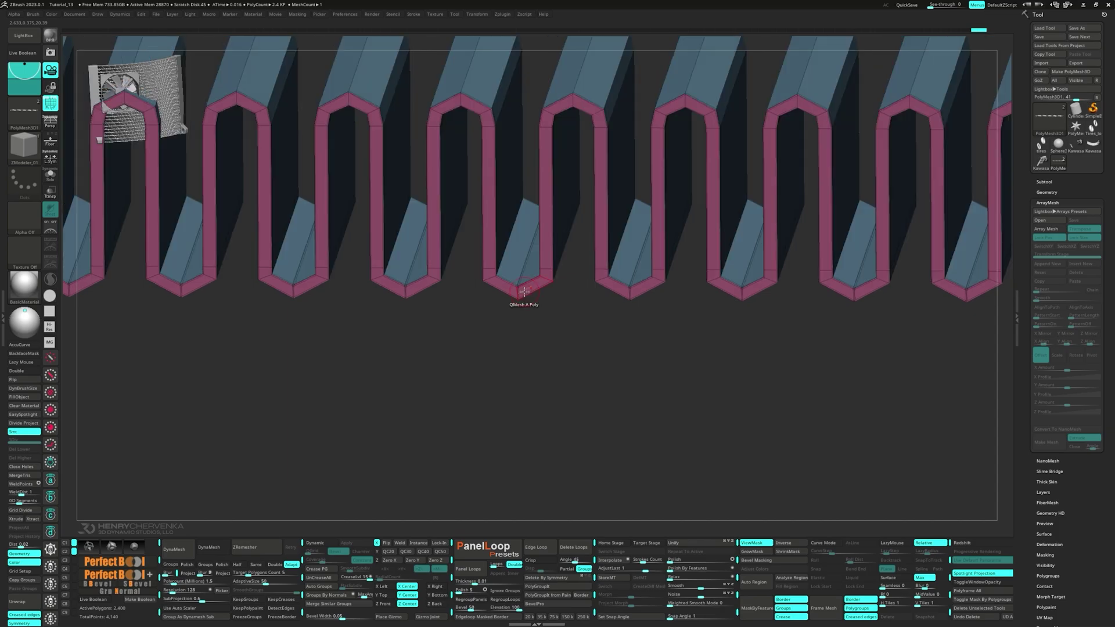
pyautogui.press('d')
pyautogui.moveTo(529, 278); pyautogui.dragTo(520, 346)
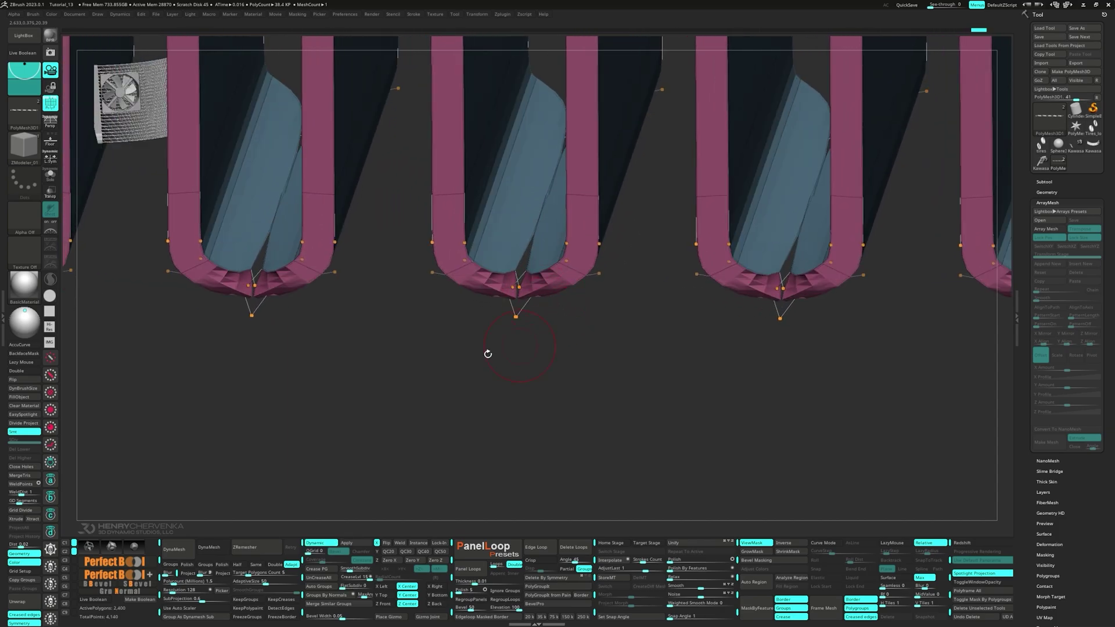
pyautogui.click(19, 484)
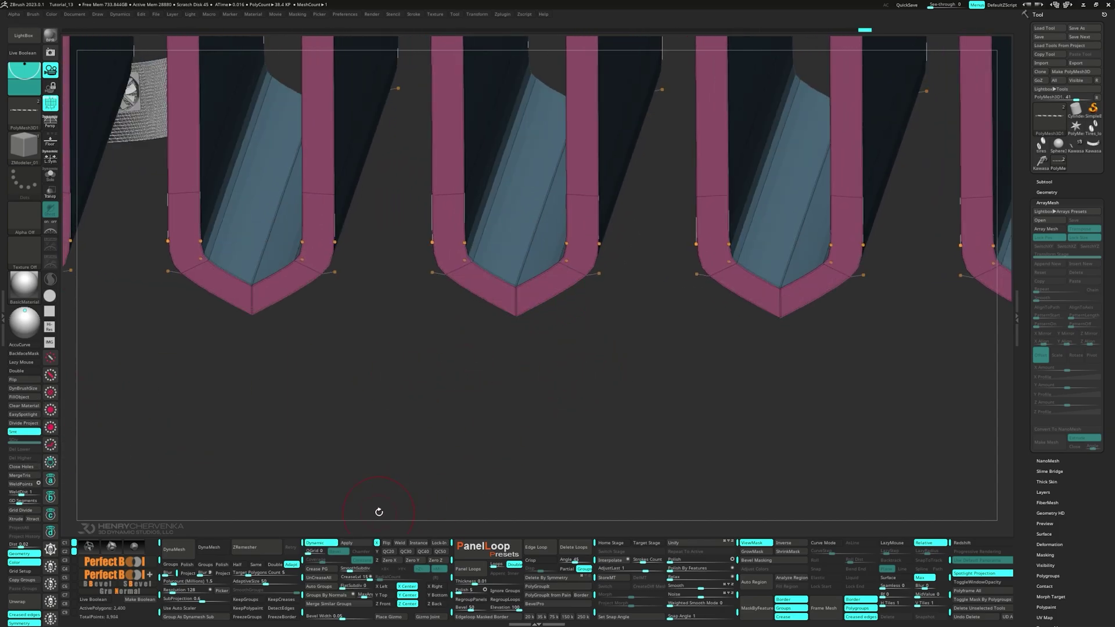
pyautogui.click(321, 578)
# Step: Bend the whole fin row into an upward-curving arc of about 36 degrees with the Bend Arc deformer
pyautogui.keyDown('ctrl'); pyautogui.moveTo(535, 282); pyautogui.dragTo(547, 258, button='right'); pyautogui.keyUp('ctrl')
pyautogui.keyDown('alt'); pyautogui.moveTo(547, 258); pyautogui.dragTo(545, 379, button='right'); pyautogui.keyUp('alt')
pyautogui.moveTo(546, 379); pyautogui.dragTo(542, 384)
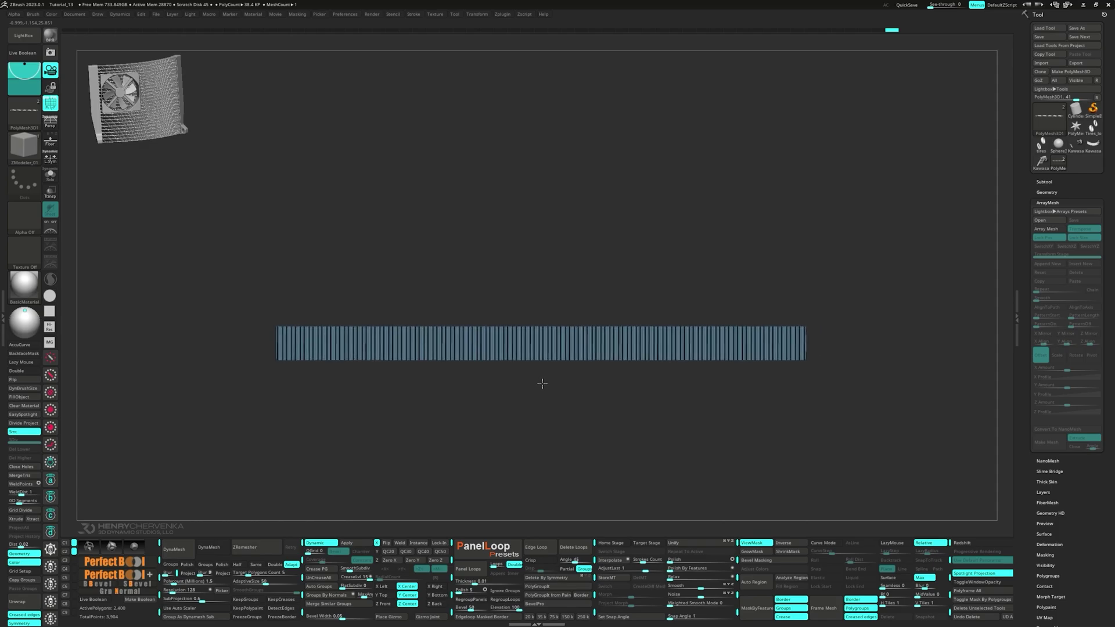
pyautogui.press('w')
pyautogui.press('y')
pyautogui.click(294, 270)
pyautogui.click(492, 270)
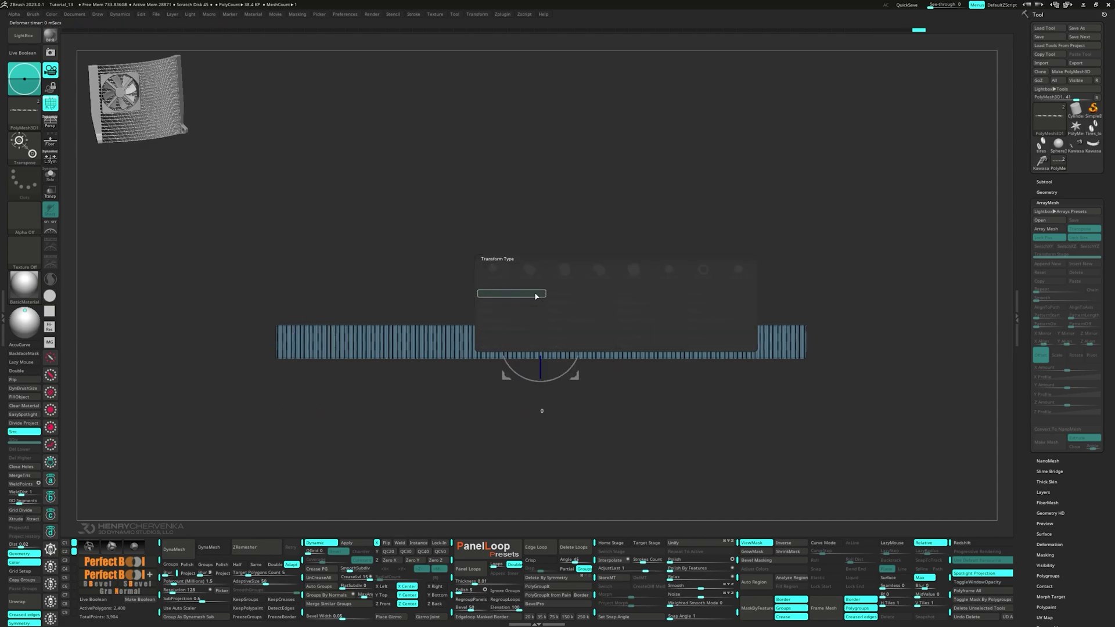
pyautogui.click(489, 294)
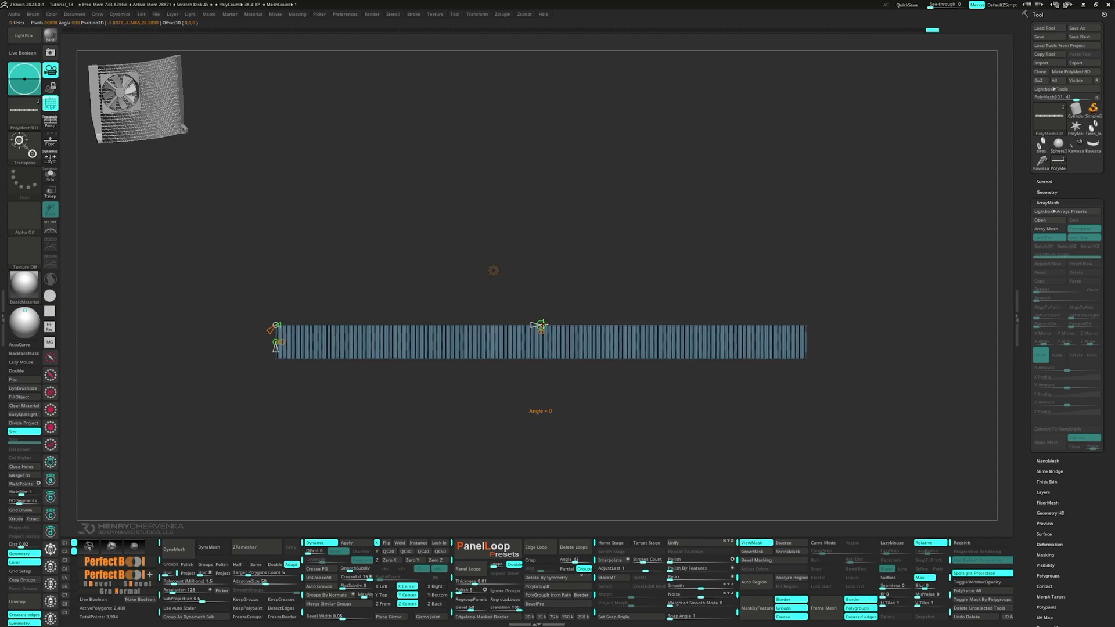
pyautogui.moveTo(540, 324); pyautogui.dragTo(541, 295)
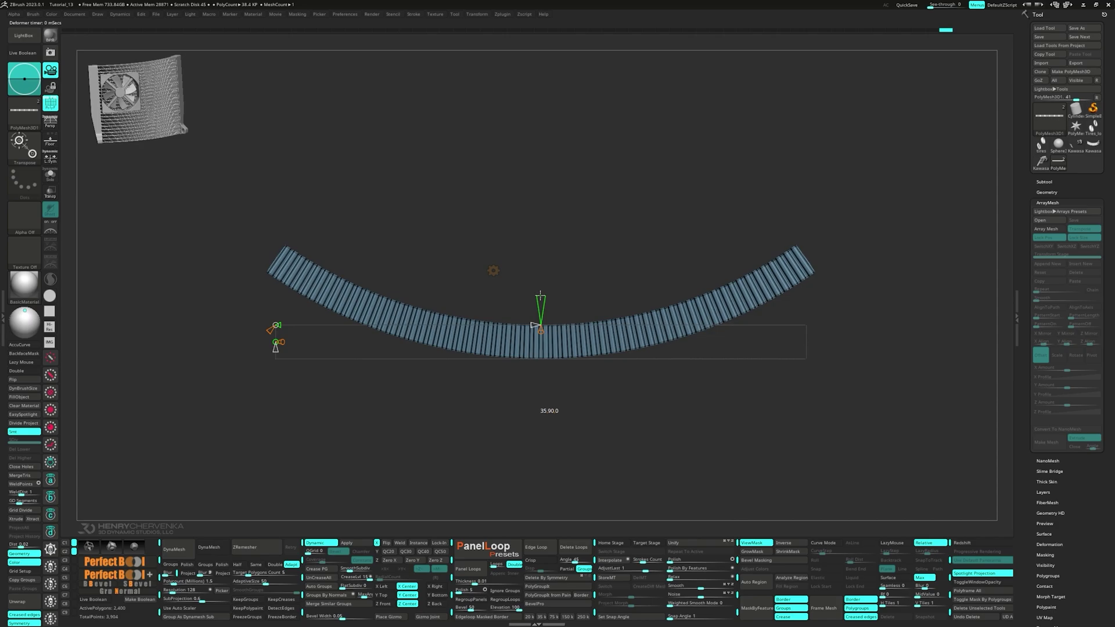
pyautogui.click(494, 270)
pyautogui.click(619, 269)
pyautogui.moveTo(589, 269); pyautogui.dragTo(601, 294)
# Step: Lower the fin row's dynamic smooth subdivision and turn off the polyframe display
pyautogui.keyDown('ctrl'); pyautogui.moveTo(601, 294); pyautogui.dragTo(495, 464, button='right'); pyautogui.keyUp('ctrl')
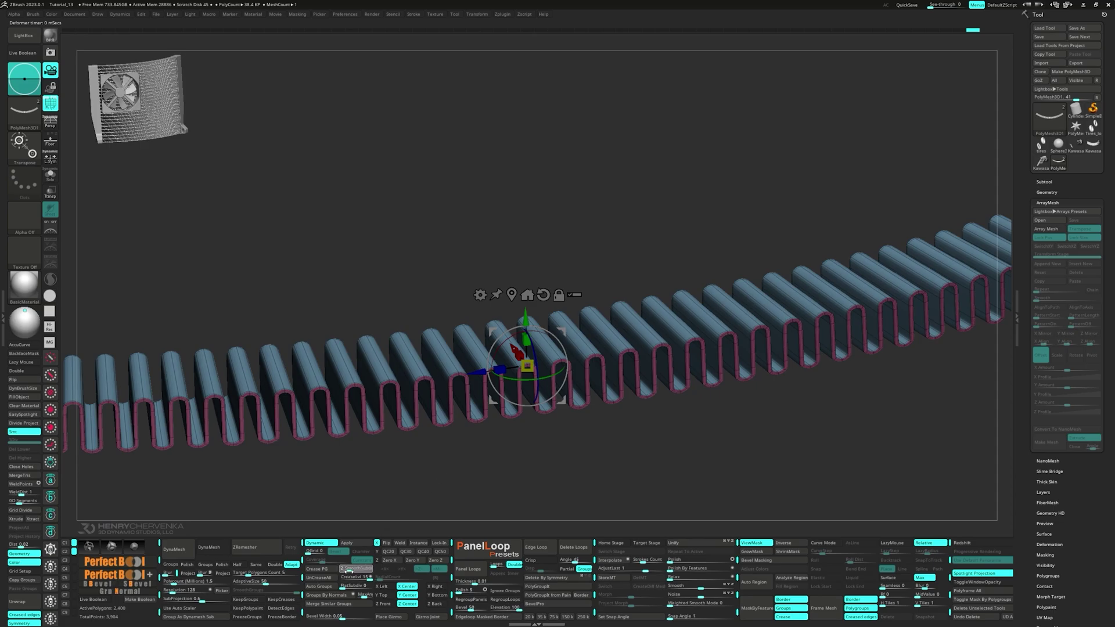
pyautogui.press('q')
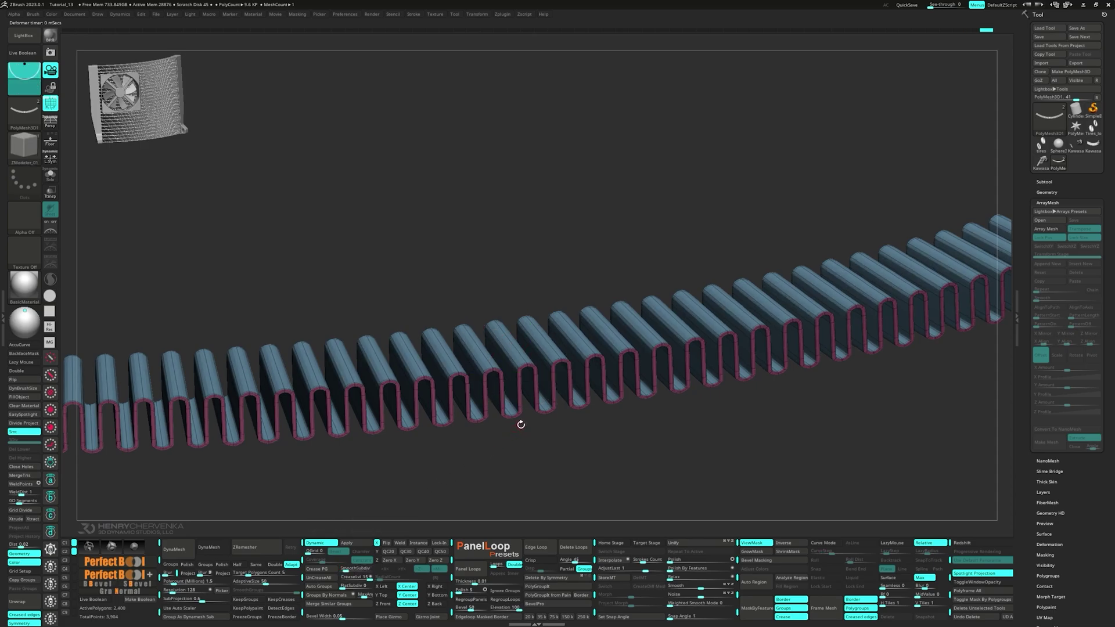
pyautogui.hotkey('shift', 'f')
# Step: Tilt the bent fin row slightly in the side view, with the gizmo centred on it
pyautogui.moveTo(531, 406)
pyautogui.keyDown('ctrl'); pyautogui.mouseDown(button='right')
pyautogui.moveTo(516, 358)
pyautogui.moveTo(550, 347)
pyautogui.mouseUp(button='right'); pyautogui.keyUp('ctrl')
pyautogui.press('w')
pyautogui.keyDown('alt'); pyautogui.moveTo(542, 361); pyautogui.dragTo(648, 400); pyautogui.keyUp('alt')
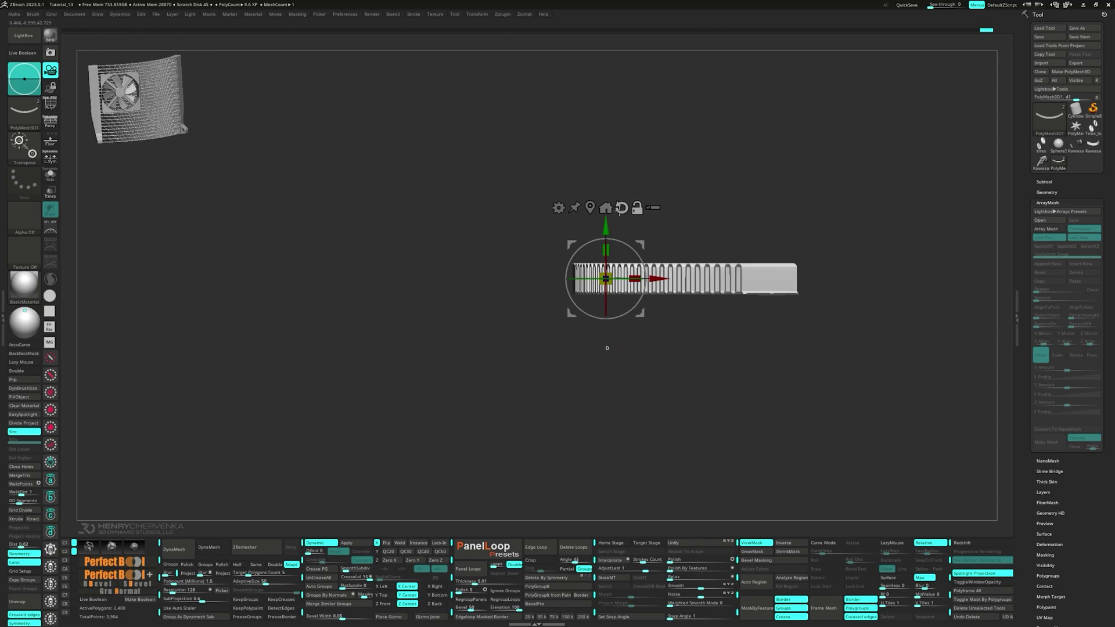
pyautogui.click(589, 207)
pyautogui.keyDown('alt'); pyautogui.moveTo(736, 278); pyautogui.dragTo(622, 278); pyautogui.keyUp('alt')
pyautogui.keyDown('alt'); pyautogui.moveTo(572, 228); pyautogui.dragTo(546, 227); pyautogui.keyUp('alt')
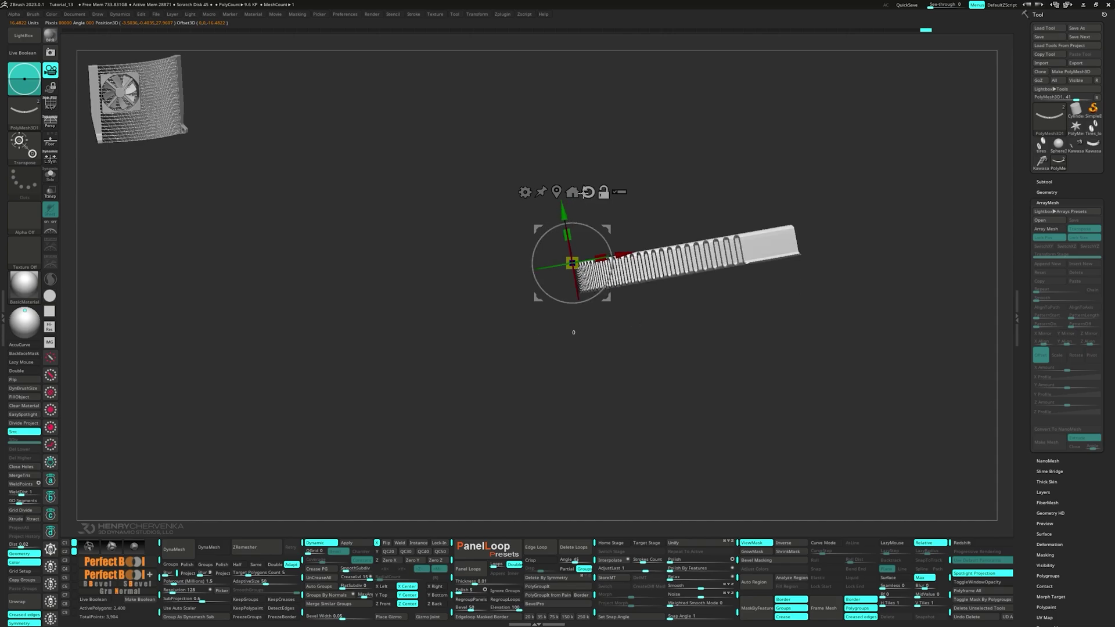
# Step: Duplicate the tilted fin row repeatedly along its own downward axis to build a tall curved stack, and clear the mask
pyautogui.click(584, 193)
pyautogui.keyDown('alt'); pyautogui.moveTo(674, 329); pyautogui.dragTo(547, 263); pyautogui.keyUp('alt')
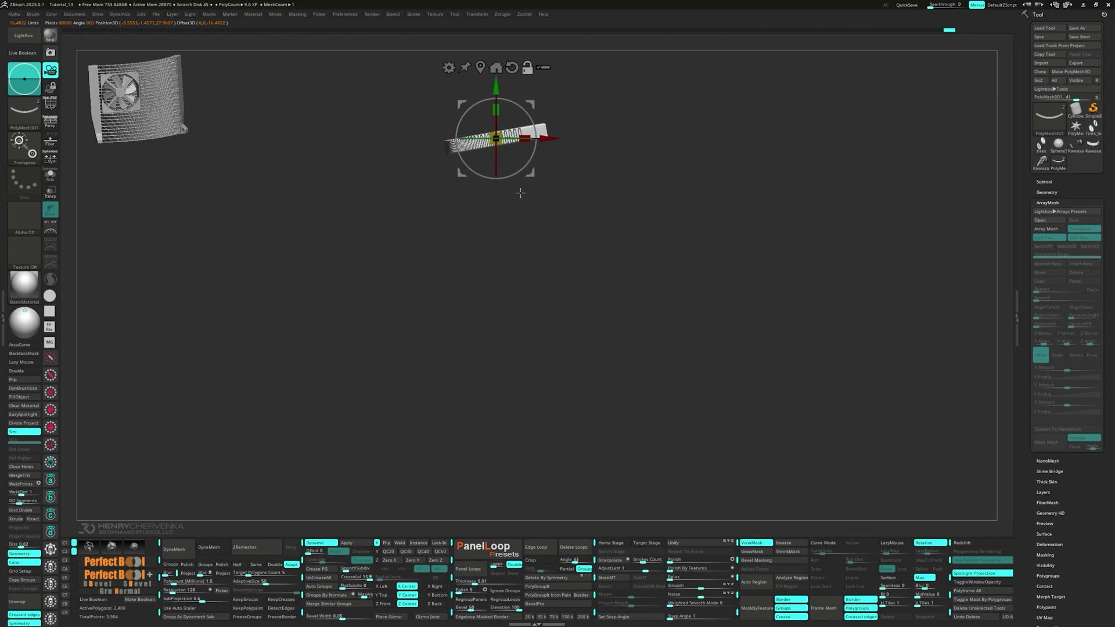
pyautogui.hotkey('ctrl', 'z')
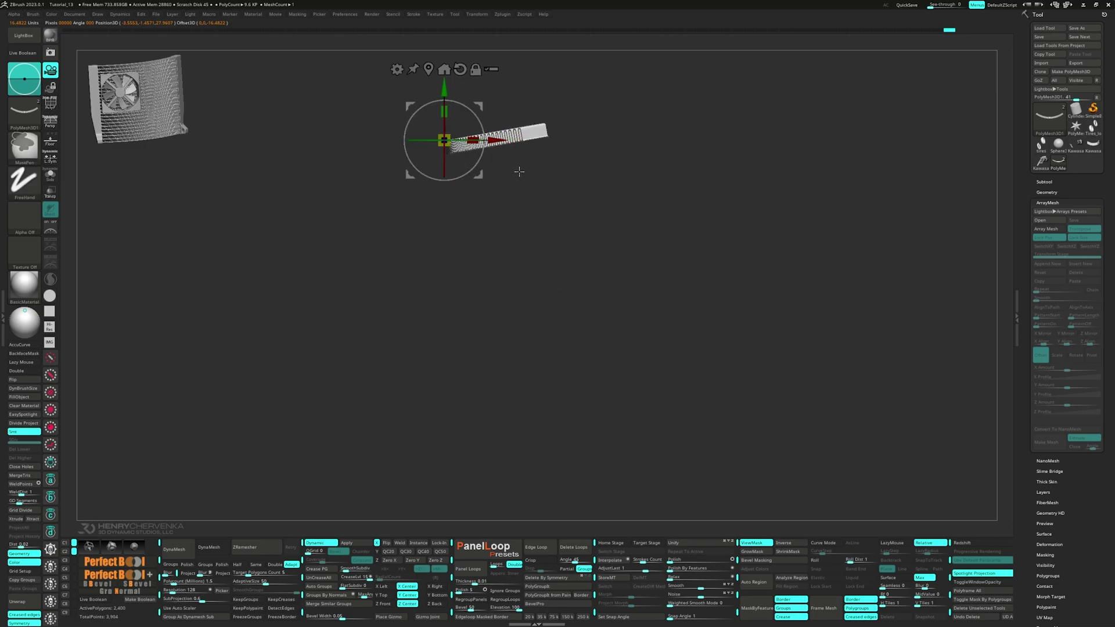
pyautogui.click(428, 68)
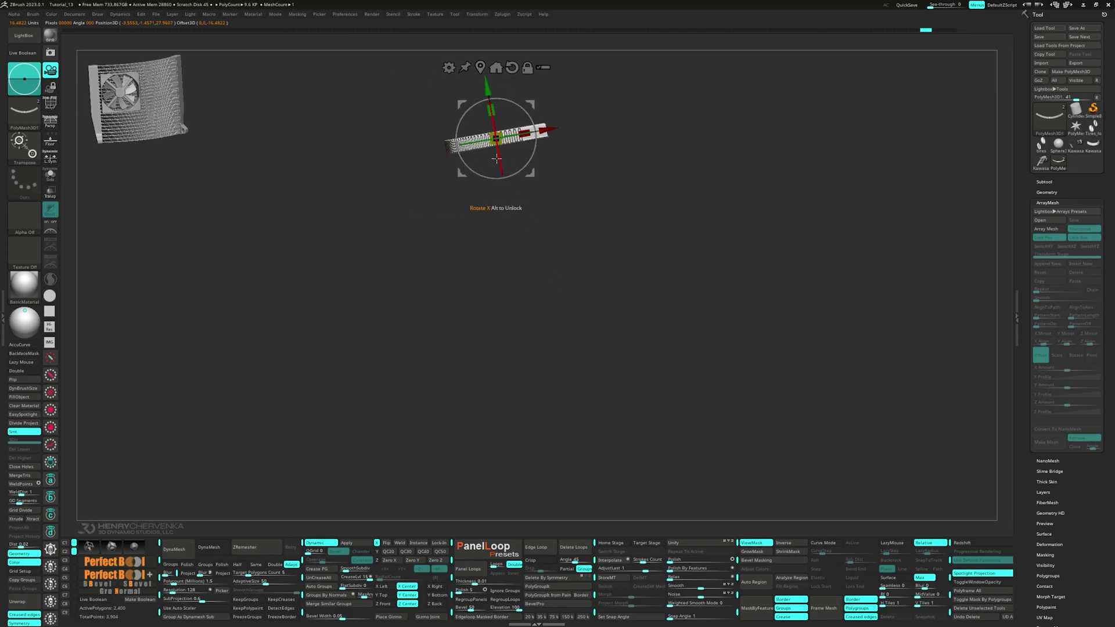
pyautogui.keyDown('ctrl'); pyautogui.moveTo(488, 88); pyautogui.dragTo(491, 104); pyautogui.keyUp('ctrl')
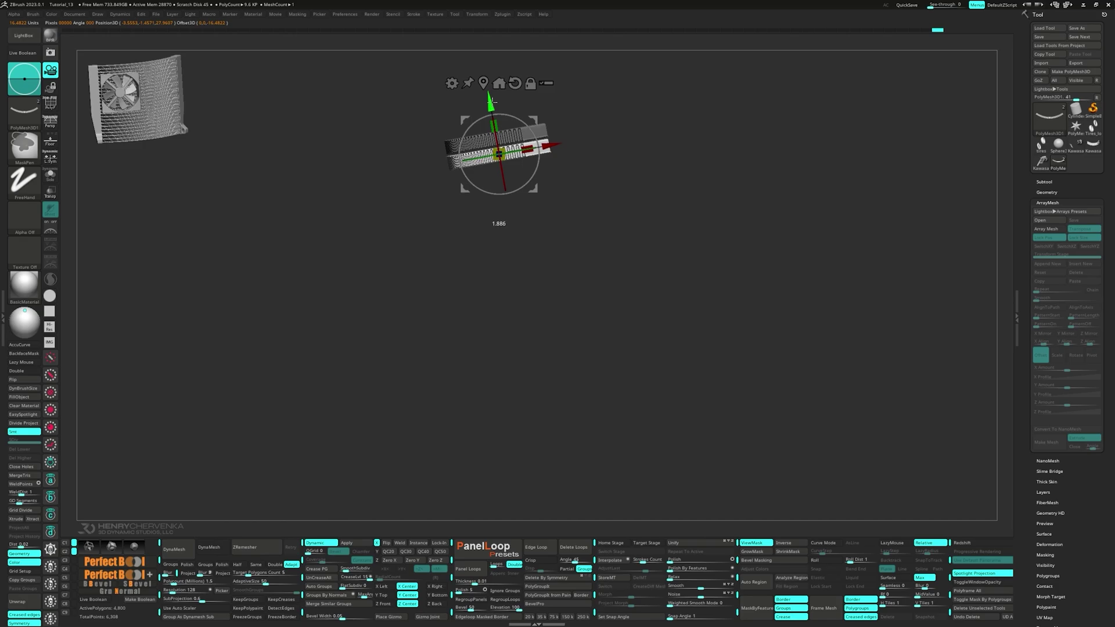
pyautogui.keyDown('ctrl'); pyautogui.moveTo(492, 103); pyautogui.dragTo(504, 495); pyautogui.keyUp('ctrl')
pyautogui.keyDown('alt'); pyautogui.moveTo(483, 389); pyautogui.dragTo(340, 290); pyautogui.keyUp('alt')
pyautogui.keyDown('ctrl'); pyautogui.moveTo(313, 325); pyautogui.dragTo(325, 342); pyautogui.keyUp('ctrl')
pyautogui.moveTo(296, 348)
pyautogui.mouseDown()
pyautogui.moveTo(332, 352)
pyautogui.moveTo(331, 311)
pyautogui.mouseUp()
# Step: Put the entire radiator stack into a single polygroup and turn off the polyframe display
pyautogui.press('b')
pyautogui.press('z')
pyautogui.press('m')
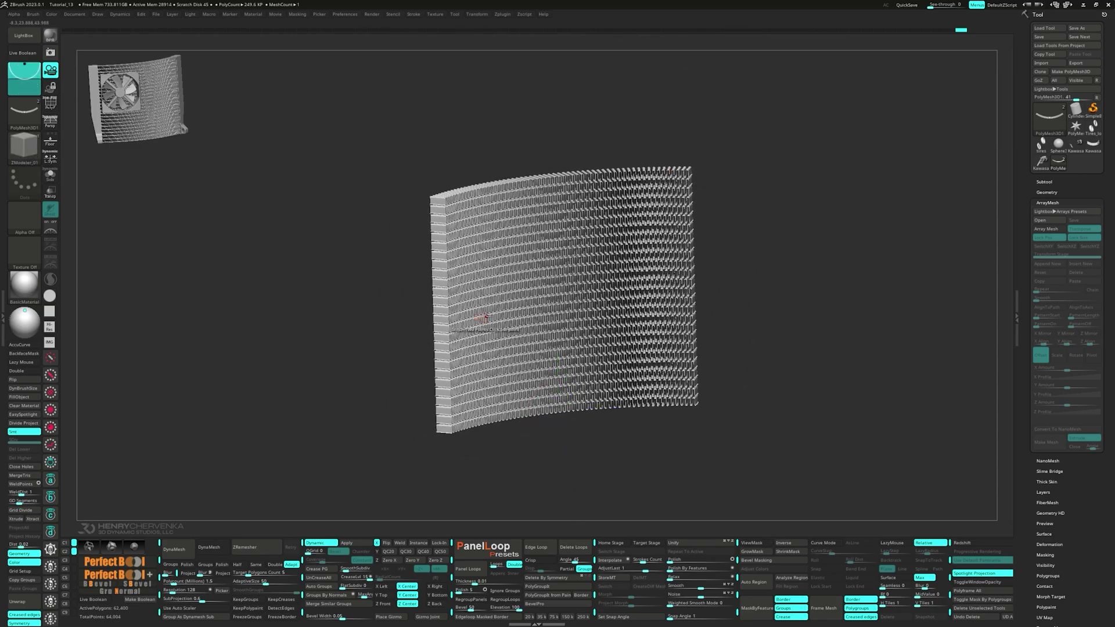
pyautogui.keyDown('ctrl'); pyautogui.moveTo(488, 303); pyautogui.dragTo(522, 371, button='right'); pyautogui.keyUp('ctrl')
pyautogui.hotkey('shift', 'f')
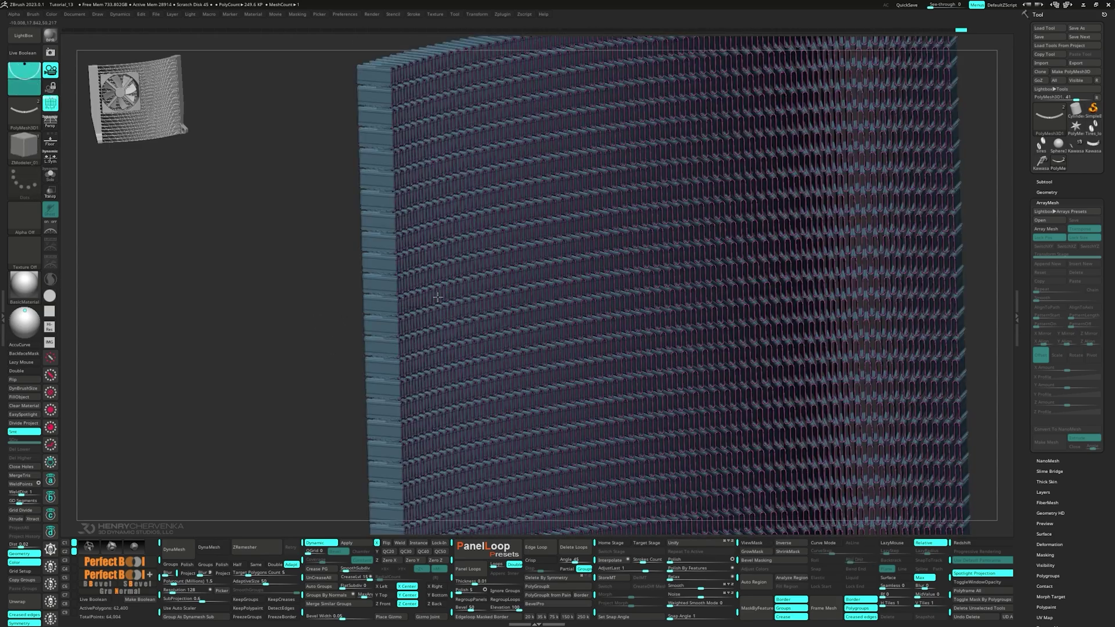
pyautogui.keyDown('ctrl'); pyautogui.moveTo(436, 294); pyautogui.dragTo(448, 321, button='right'); pyautogui.keyUp('ctrl')
pyautogui.hotkey('ctrl', 'w')
pyautogui.press('f')
pyautogui.hotkey('shift', 'f')
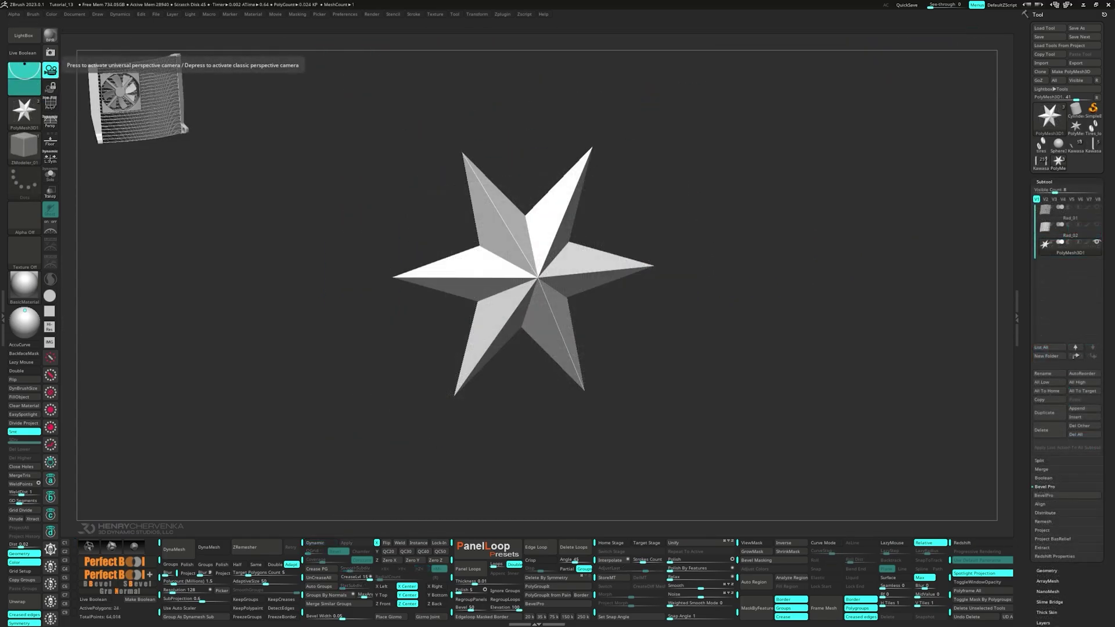
# Step: Replace the star with a PolyCube, unify its size and delete its redundant edge loops
pyautogui.press('w')
pyautogui.click(476, 201)
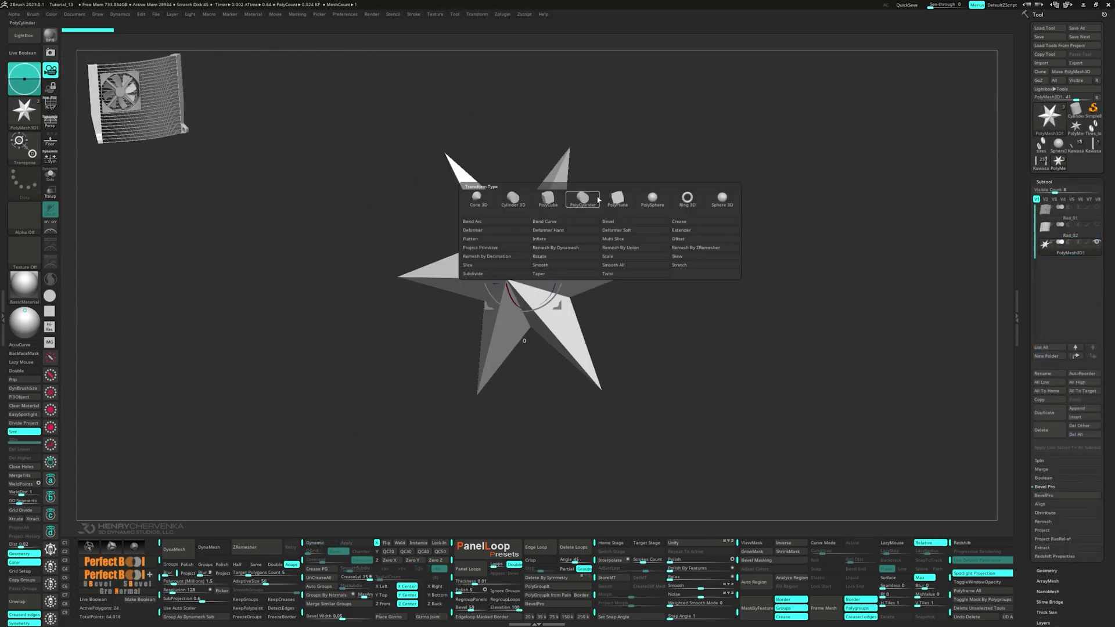
pyautogui.click(551, 199)
pyautogui.click(684, 543)
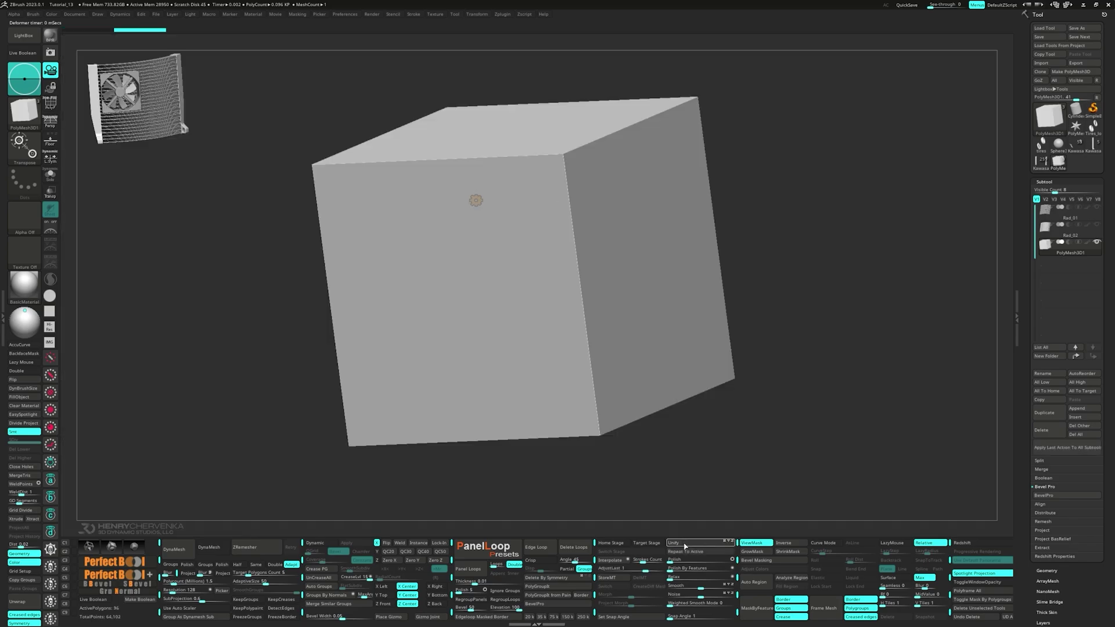
pyautogui.hotkey('shift', 'f')
pyautogui.click(577, 549)
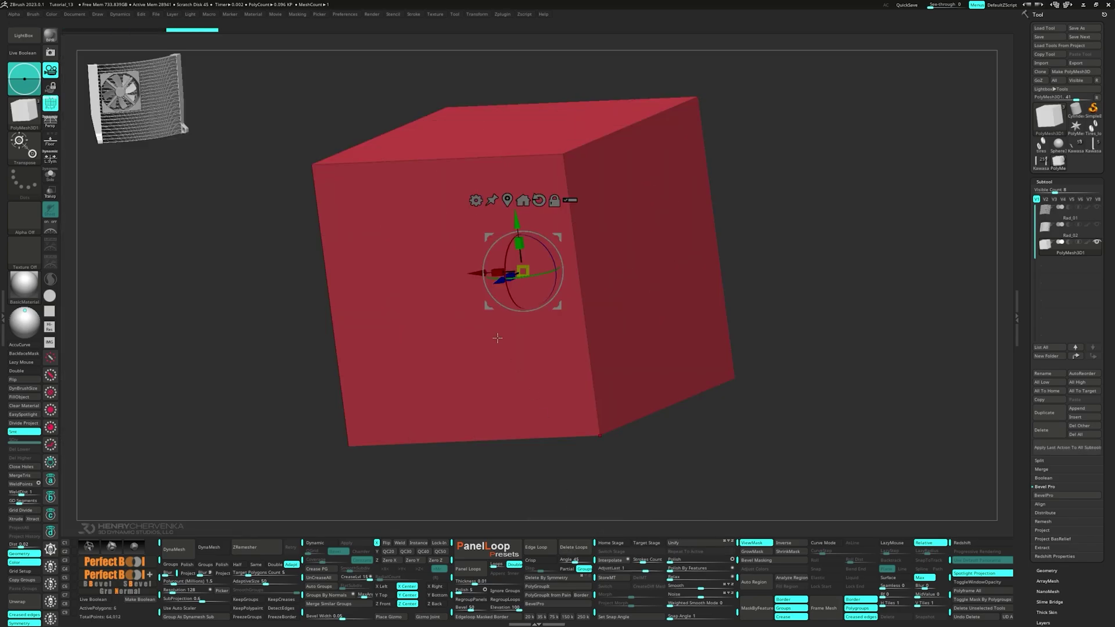
# Step: Mask the upper part of the cube and pull its lower end down to form a tall, narrow bar, then clear the mask
pyautogui.keyDown('shift'); pyautogui.moveTo(500, 339); pyautogui.dragTo(514, 331, button='right'); pyautogui.keyUp('shift')
pyautogui.keyDown('alt'); pyautogui.moveTo(643, 413); pyautogui.dragTo(615, 177, button='right'); pyautogui.keyUp('alt')
pyautogui.keyDown('ctrl'); pyautogui.moveTo(638, 234); pyautogui.dragTo(616, 214, button='right'); pyautogui.keyUp('ctrl')
pyautogui.keyDown('alt'); pyautogui.moveTo(611, 219); pyautogui.dragTo(607, 206); pyautogui.keyUp('alt')
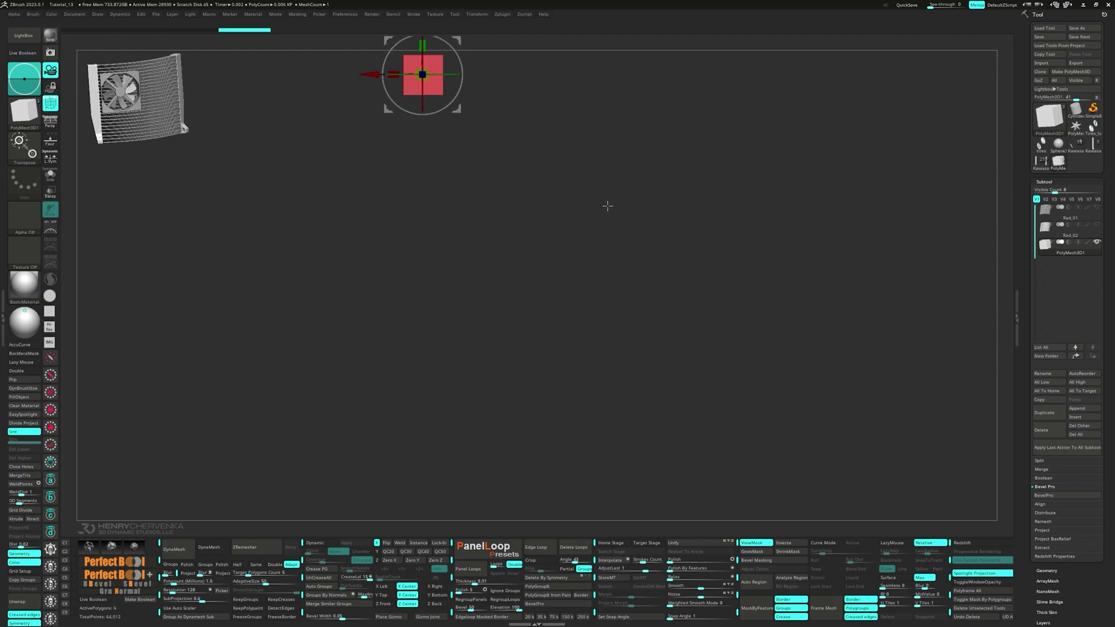
pyautogui.moveTo(316, 156)
pyautogui.keyDown('ctrl'); pyautogui.mouseDown()
pyautogui.moveTo(541, 87)
pyautogui.moveTo(546, 54)
pyautogui.mouseUp(); pyautogui.keyUp('ctrl')
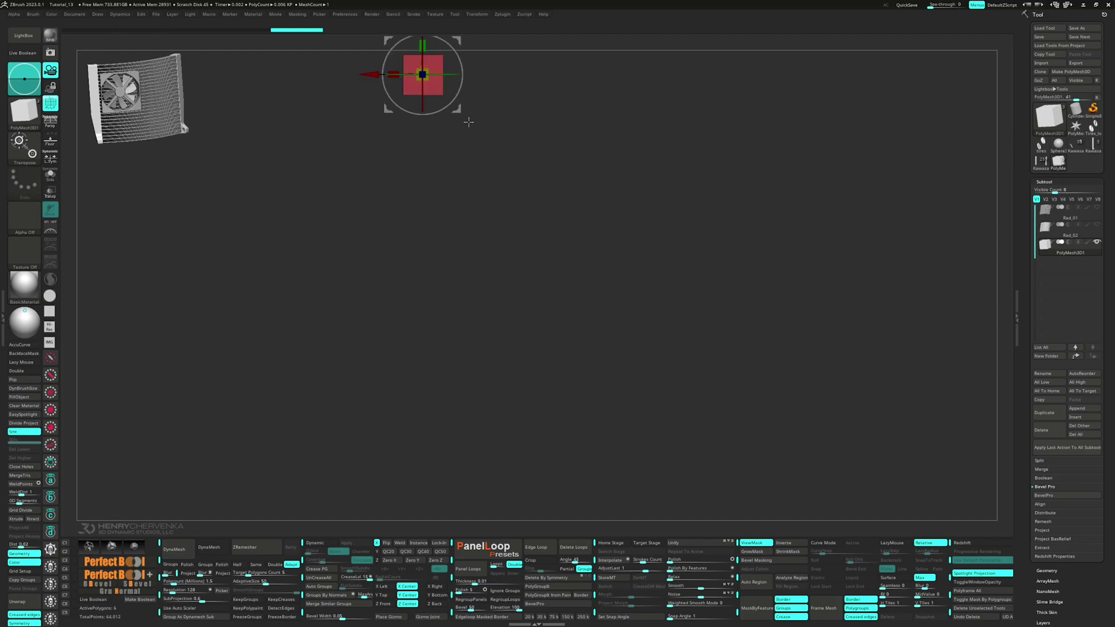
pyautogui.moveTo(459, 107); pyautogui.dragTo(460, 255)
pyautogui.moveTo(421, 172); pyautogui.dragTo(417, 287)
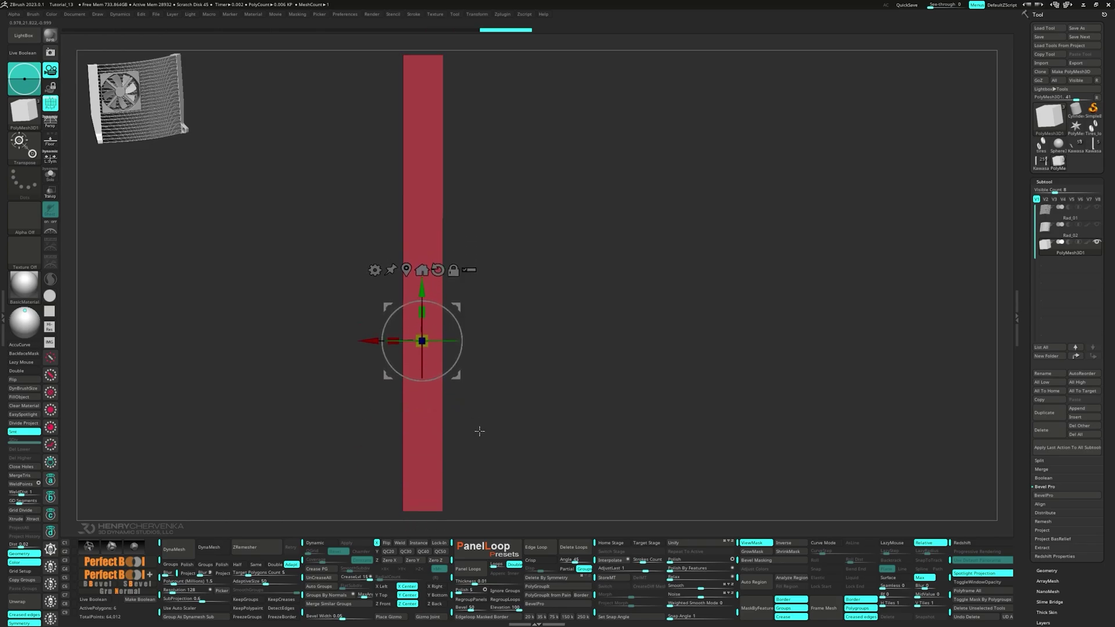
pyautogui.keyDown('ctrl'); pyautogui.moveTo(479, 428); pyautogui.dragTo(535, 456); pyautogui.keyUp('ctrl')
# Step: Slice the bar horizontally near its lower end with SliceCurve and merge everything into one polygroup
pyautogui.press('space')
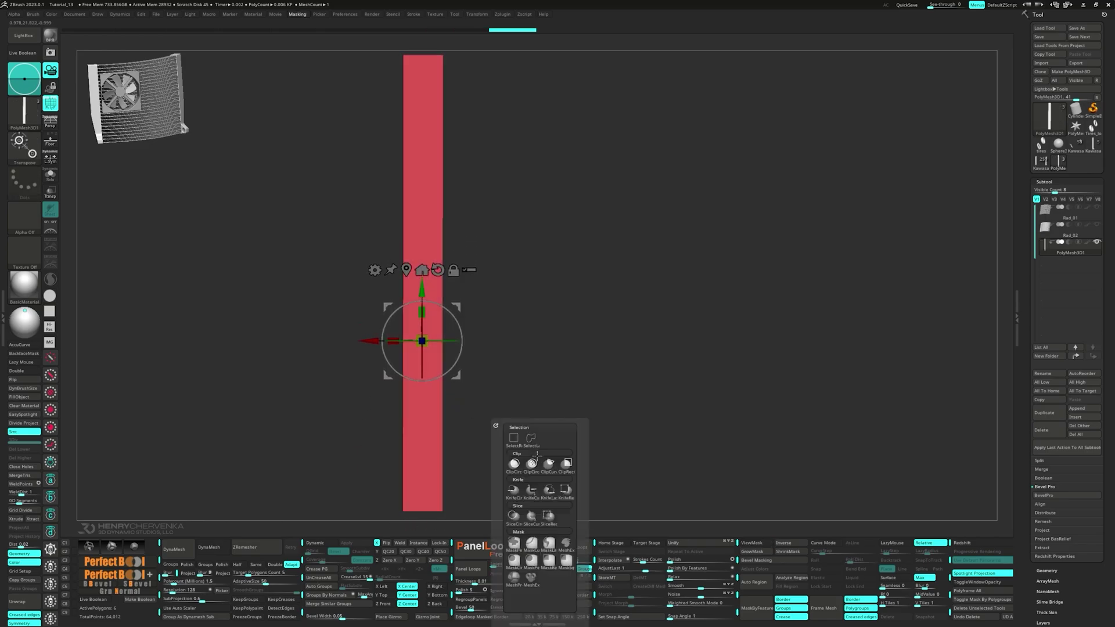
pyautogui.click(531, 516)
pyautogui.keyDown('ctrl'); pyautogui.keyDown('shift'); pyautogui.moveTo(319, 463); pyautogui.dragTo(619, 460); pyautogui.keyUp('shift'); pyautogui.keyUp('ctrl')
pyautogui.press('q')
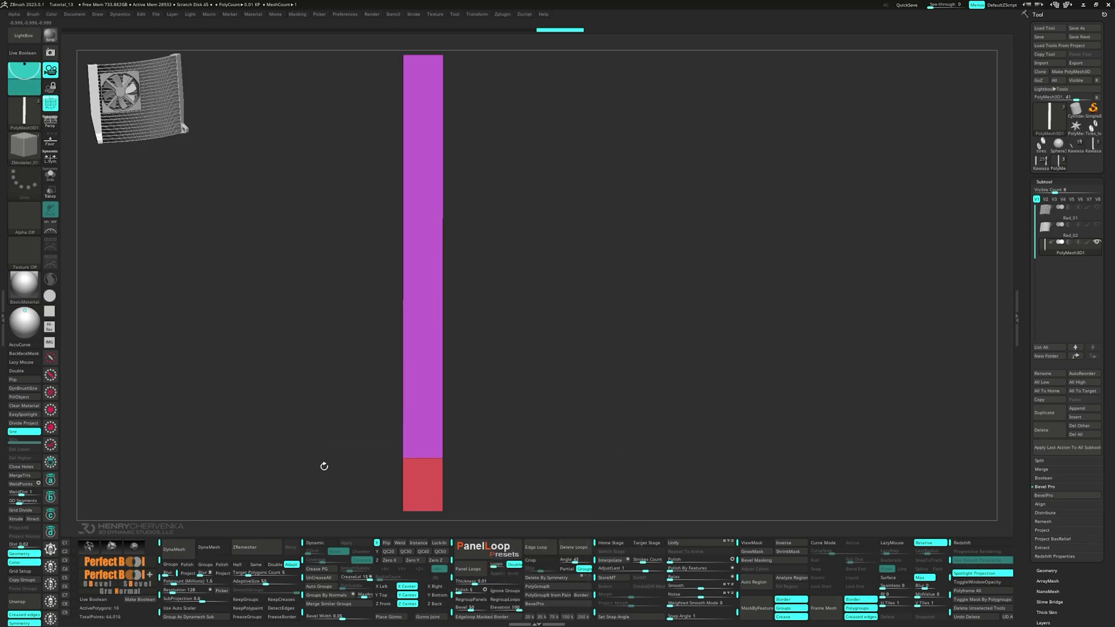
pyautogui.hotkey('ctrl', 'w')
# Step: Extend the side of the bar's lowest segment outward into a foot with a sloped upper edge, and clear the mask
pyautogui.keyDown('ctrl'); pyautogui.moveTo(331, 446); pyautogui.dragTo(414, 518); pyautogui.keyUp('ctrl')
pyautogui.press('w')
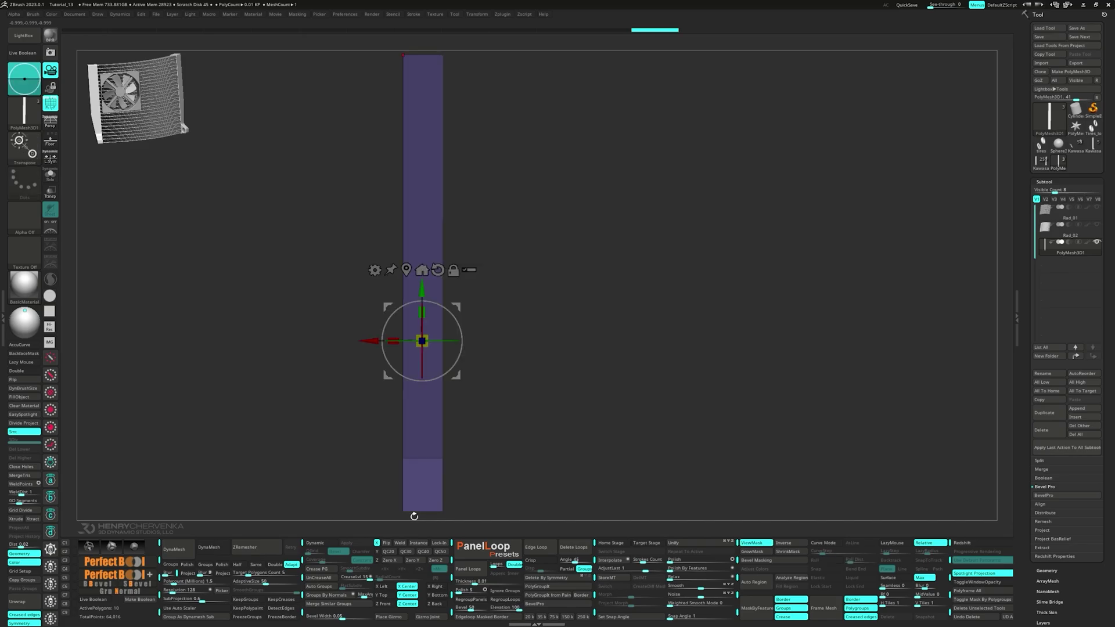
pyautogui.moveTo(370, 335); pyautogui.dragTo(338, 336)
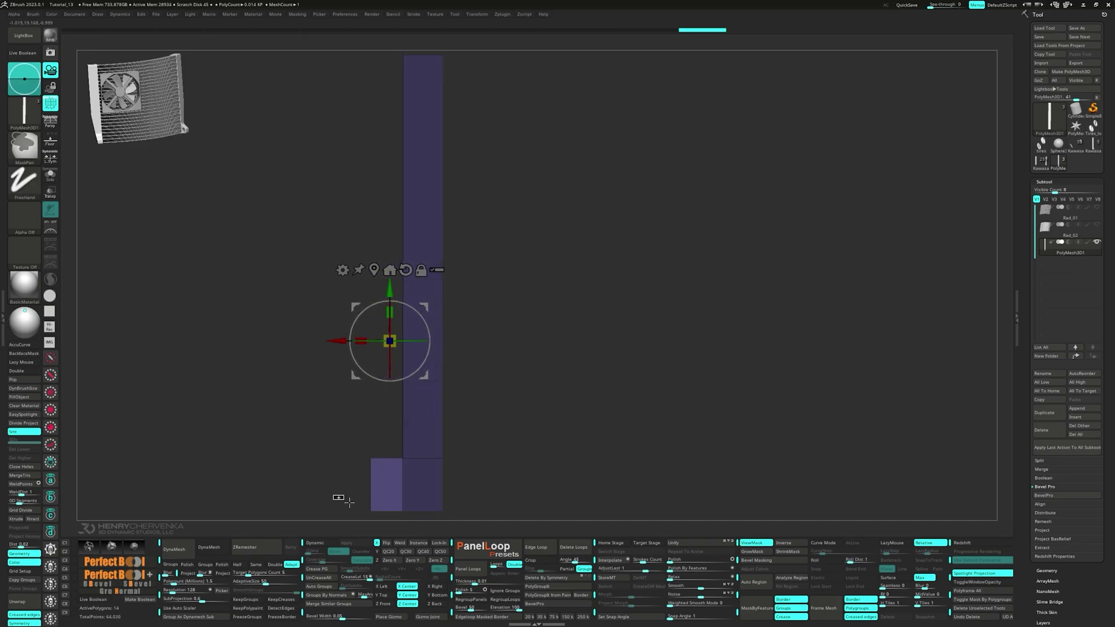
pyautogui.moveTo(389, 288); pyautogui.dragTo(390, 311)
pyautogui.moveTo(517, 396)
pyautogui.keyDown('ctrl'); pyautogui.mouseDown()
pyautogui.moveTo(542, 415)
pyautogui.moveTo(465, 400)
pyautogui.moveTo(561, 396)
pyautogui.mouseUp(); pyautogui.keyUp('ctrl')
# Step: In the side view, shift masked portions of the lower bar in depth so its profile steps back and narrows toward the foot
pyautogui.press('q')
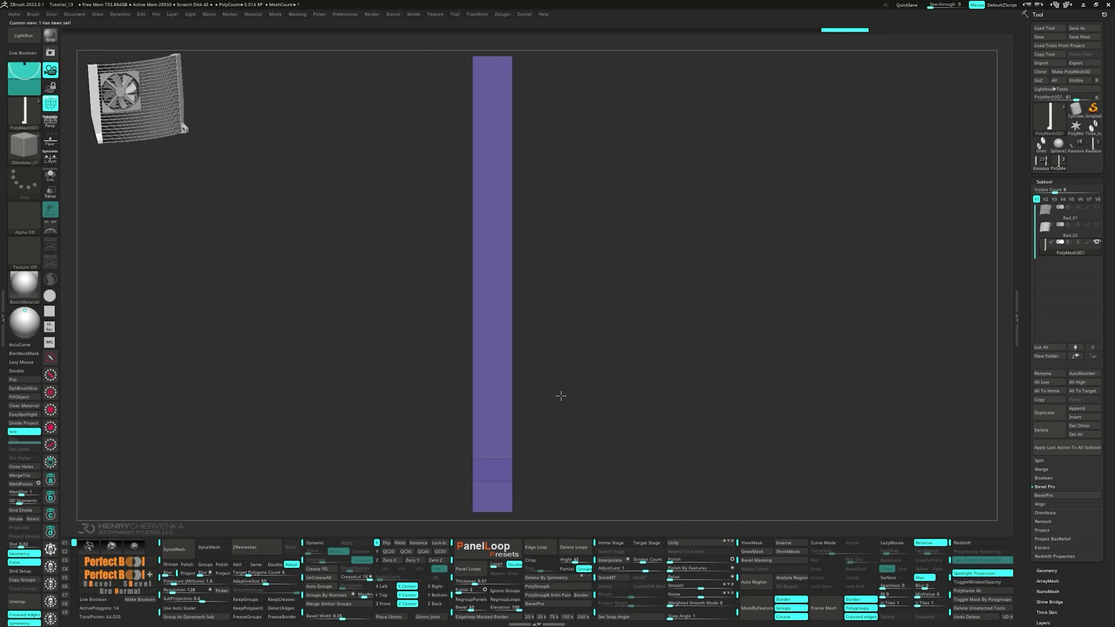
pyautogui.press('w')
pyautogui.keyDown('ctrl'); pyautogui.moveTo(425, 429); pyautogui.dragTo(572, 514); pyautogui.keyUp('ctrl')
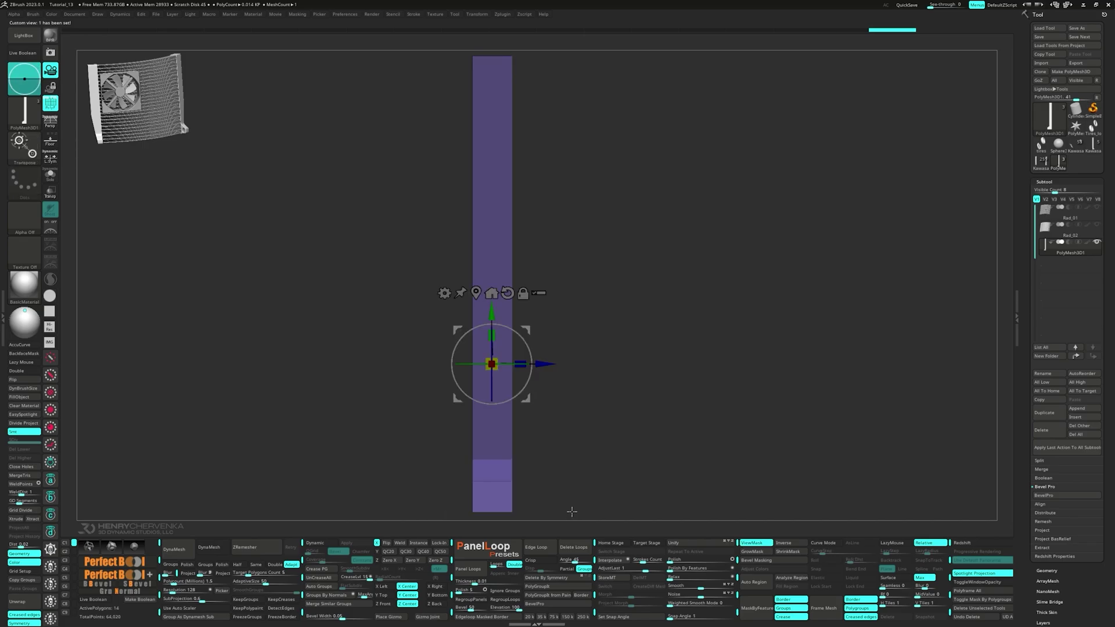
pyautogui.moveTo(527, 370); pyautogui.dragTo(538, 364)
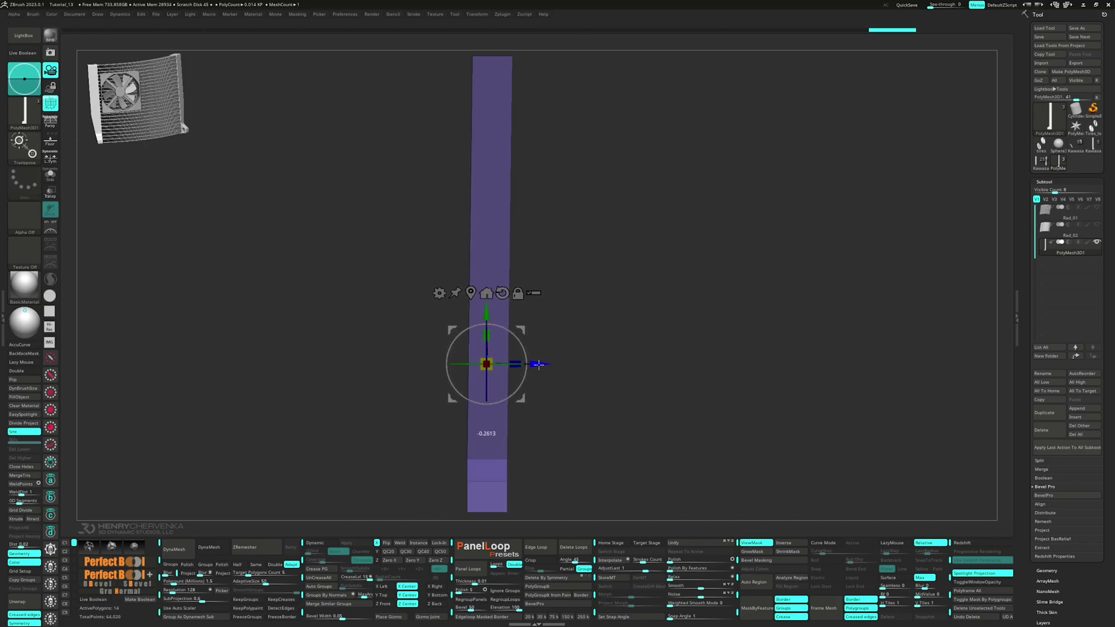
pyautogui.keyDown('ctrl'); pyautogui.moveTo(435, 437); pyautogui.dragTo(546, 470); pyautogui.keyUp('ctrl')
pyautogui.moveTo(537, 364); pyautogui.dragTo(534, 365)
pyautogui.keyDown('ctrl'); pyautogui.moveTo(415, 415); pyautogui.dragTo(483, 526); pyautogui.keyUp('ctrl')
pyautogui.moveTo(535, 364); pyautogui.dragTo(531, 364)
pyautogui.keyDown('ctrl'); pyautogui.moveTo(541, 414); pyautogui.dragTo(480, 489); pyautogui.keyUp('ctrl')
pyautogui.moveTo(531, 364); pyautogui.dragTo(525, 364)
pyautogui.keyDown('ctrl'); pyautogui.moveTo(546, 448); pyautogui.dragTo(562, 467); pyautogui.keyUp('ctrl')
# Step: Slice the bar horizontally above the foot, widen the upper section's depth in side view, and regroup it as one polygroup
pyautogui.press('q')
pyautogui.keyDown('ctrl'); pyautogui.keyDown('shift'); pyautogui.moveTo(399, 347); pyautogui.dragTo(696, 355); pyautogui.keyUp('shift'); pyautogui.keyUp('ctrl')
pyautogui.moveTo(733, 123)
pyautogui.keyDown('ctrl'); pyautogui.mouseDown()
pyautogui.moveTo(507, 328)
pyautogui.moveTo(503, 371)
pyautogui.moveTo(542, 364)
pyautogui.mouseUp(); pyautogui.keyUp('ctrl')
pyautogui.press('w')
pyautogui.press('q')
pyautogui.keyDown('ctrl'); pyautogui.click(716, 424); pyautogui.keyUp('ctrl')
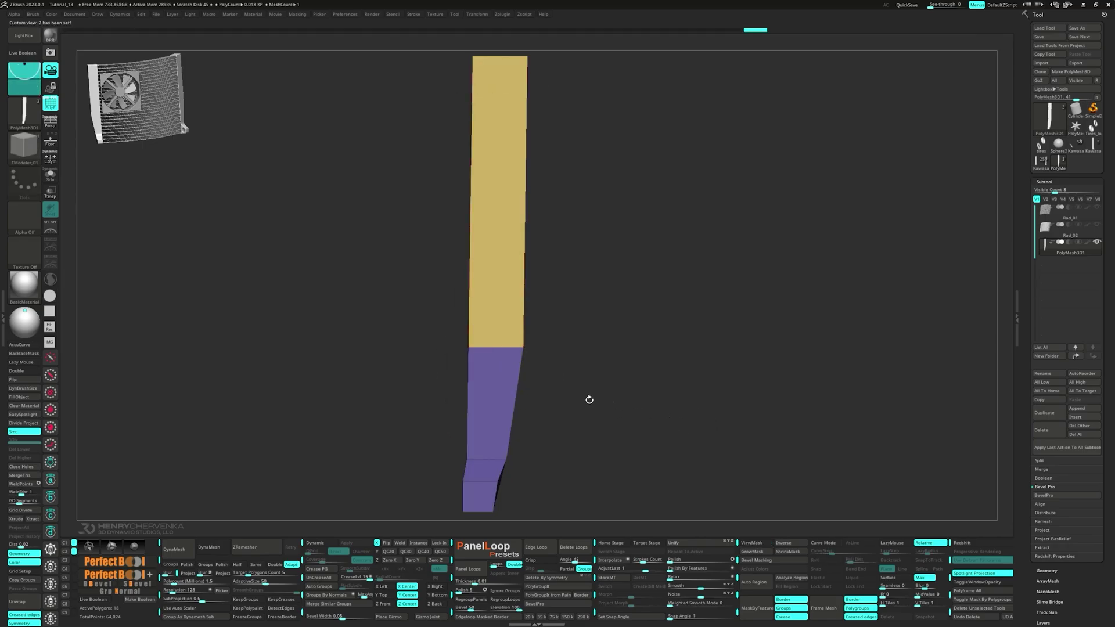
pyautogui.keyDown('shift'); pyautogui.moveTo(547, 407); pyautogui.dragTo(656, 405); pyautogui.keyUp('shift')
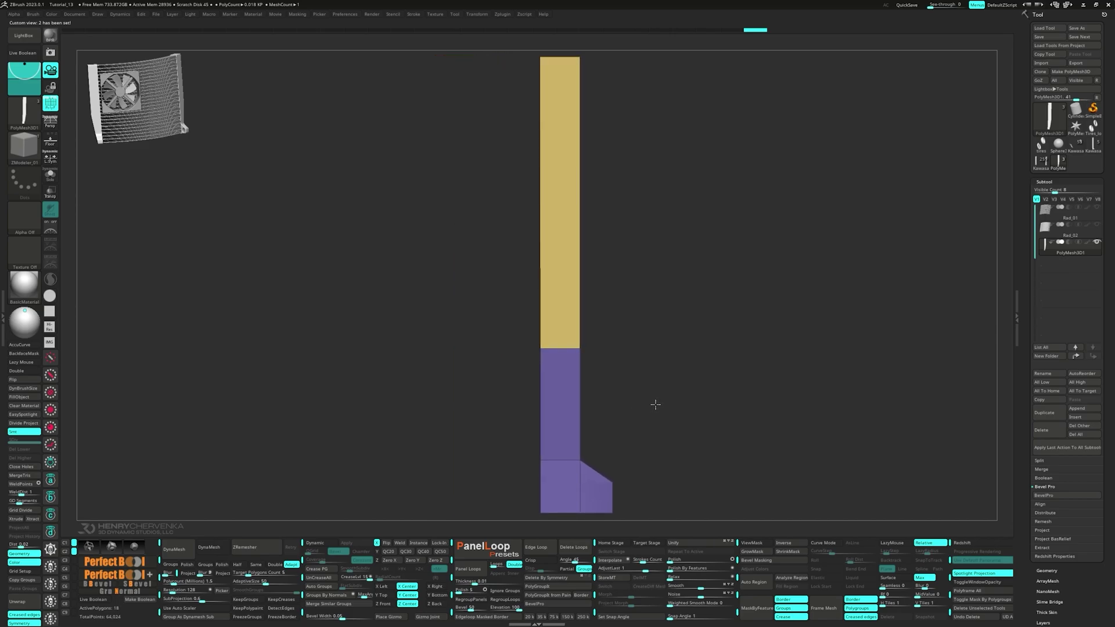
pyautogui.hotkey('ctrl', 'w')
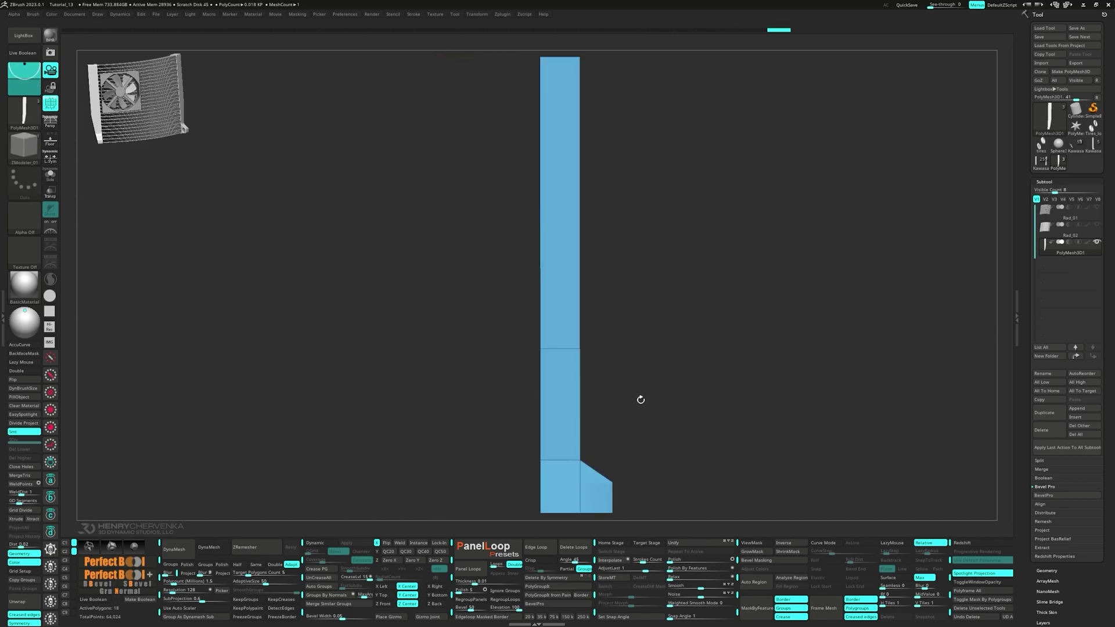
# Step: Inset the bar's full-length back faces as one region with a thin border, leaving out the projecting foot
pyautogui.press('space')
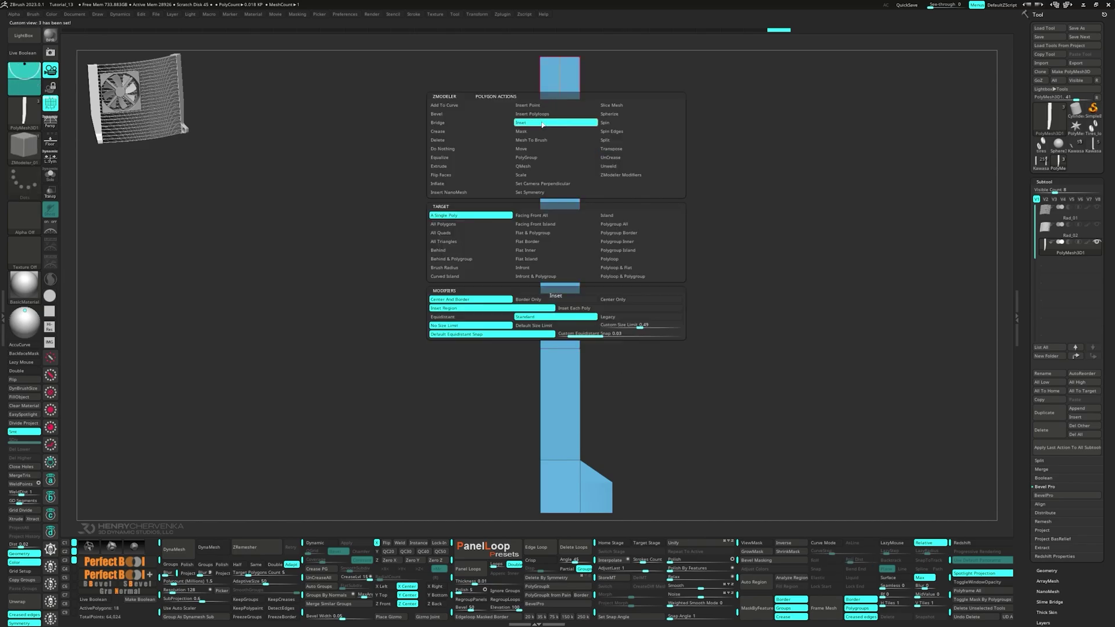
pyautogui.click(542, 124)
pyautogui.keyDown('alt'); pyautogui.click(559, 399); pyautogui.keyUp('alt')
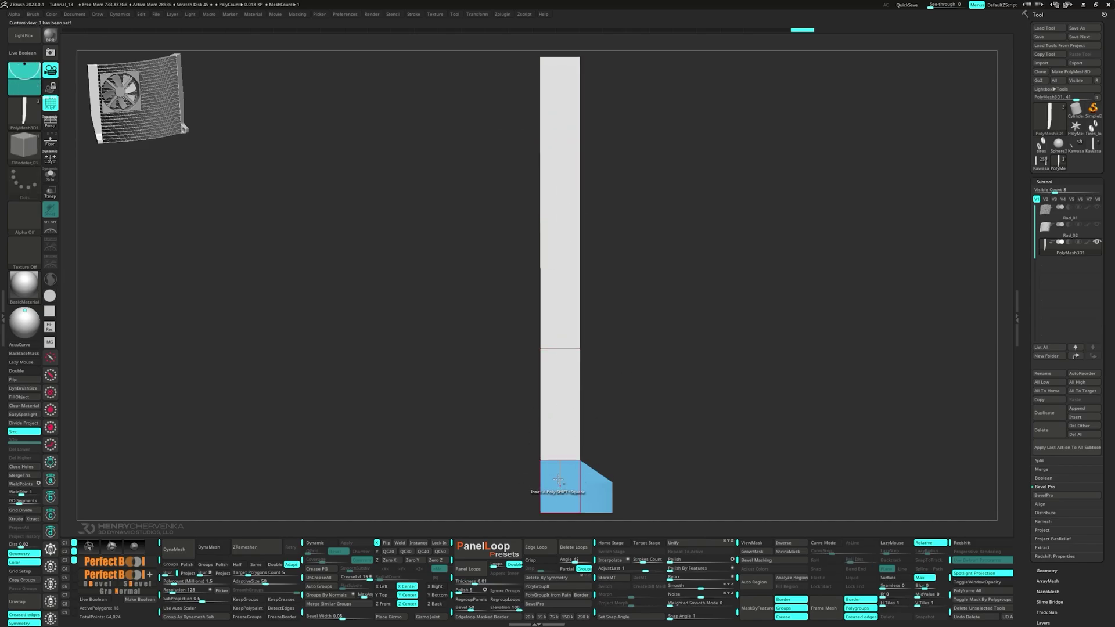
pyautogui.keyDown('alt'); pyautogui.click(558, 481); pyautogui.keyUp('alt')
pyautogui.moveTo(620, 434); pyautogui.dragTo(622, 435)
pyautogui.click(66, 560)
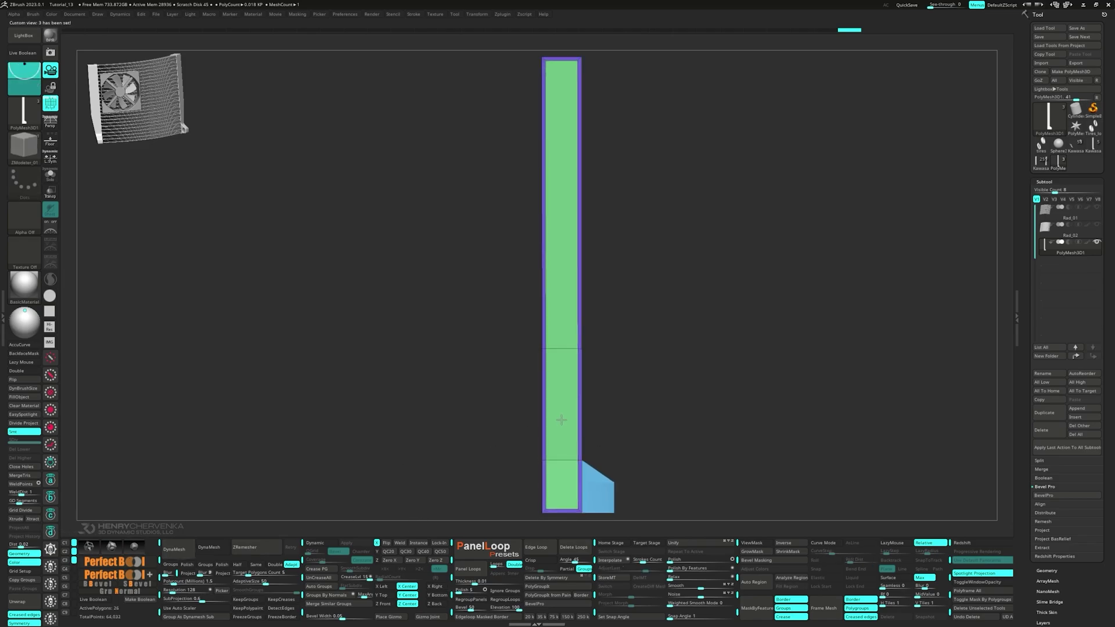
# Step: Isolate the inset panel with Transpose on Polygroup Island and extrude it into the bar to form a recessed channel
pyautogui.press('space')
pyautogui.click(622, 344)
pyautogui.click(615, 438)
pyautogui.click(561, 413)
pyautogui.moveTo(641, 458); pyautogui.dragTo(561, 475)
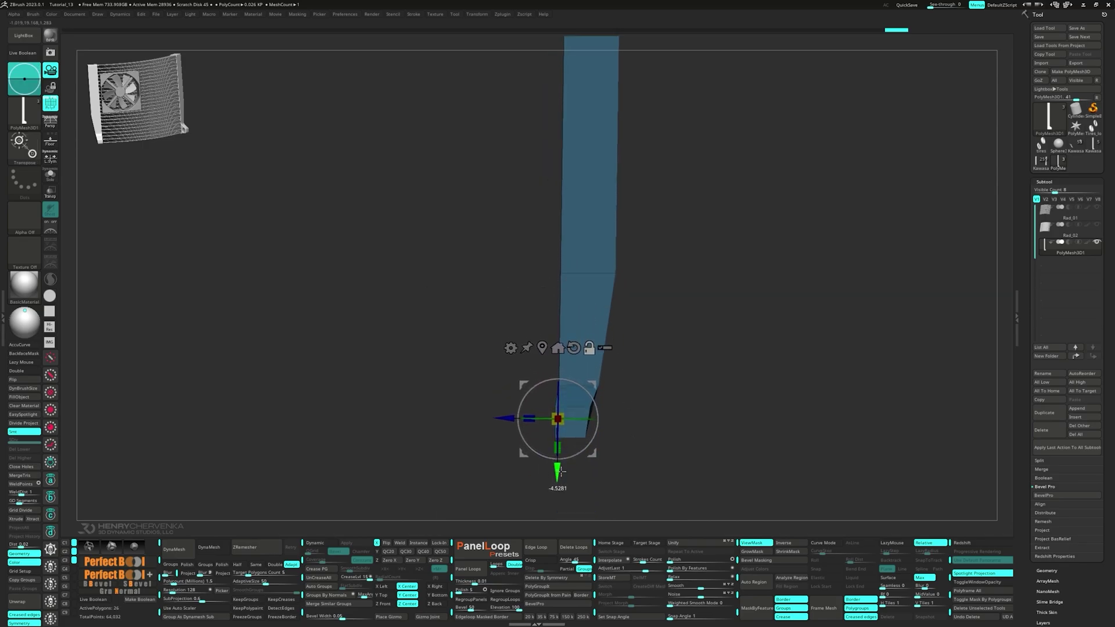
pyautogui.keyDown('ctrl'); pyautogui.moveTo(506, 420); pyautogui.dragTo(522, 428); pyautogui.keyUp('ctrl')
pyautogui.keyDown('ctrl'); pyautogui.moveTo(478, 361); pyautogui.dragTo(683, 486); pyautogui.keyUp('ctrl')
pyautogui.moveTo(683, 486); pyautogui.dragTo(554, 428)
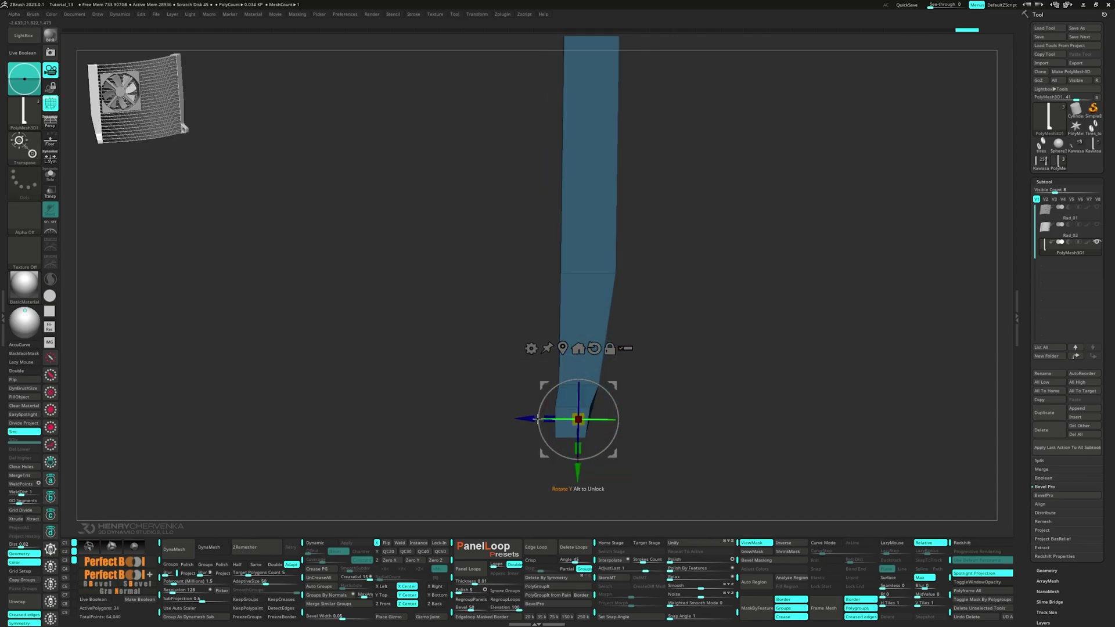
pyautogui.click(563, 348)
pyautogui.keyDown('alt'); pyautogui.moveTo(528, 169); pyautogui.dragTo(511, 247); pyautogui.keyUp('alt')
pyautogui.keyDown('alt'); pyautogui.moveTo(511, 205); pyautogui.dragTo(533, 205); pyautogui.keyUp('alt')
pyautogui.moveTo(528, 299); pyautogui.dragTo(434, 403)
# Step: Insert multiple edge loops through the foot, two running horizontally and two vertically, to subdivide its faces into a grid
pyautogui.hotkey('shift', '2')
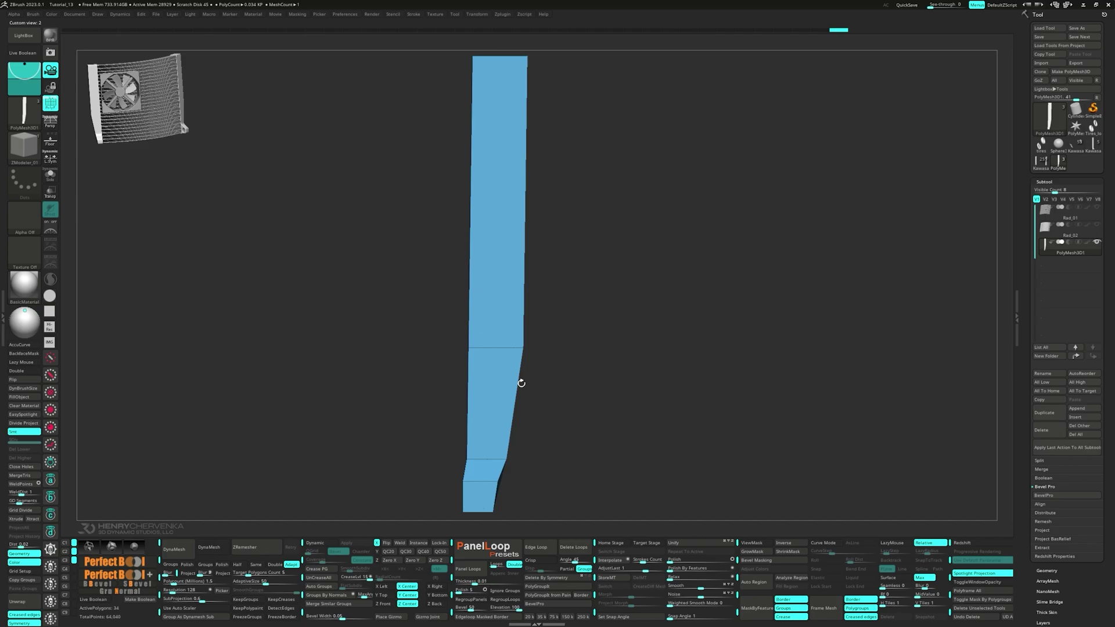
pyautogui.hotkey('shift', '1')
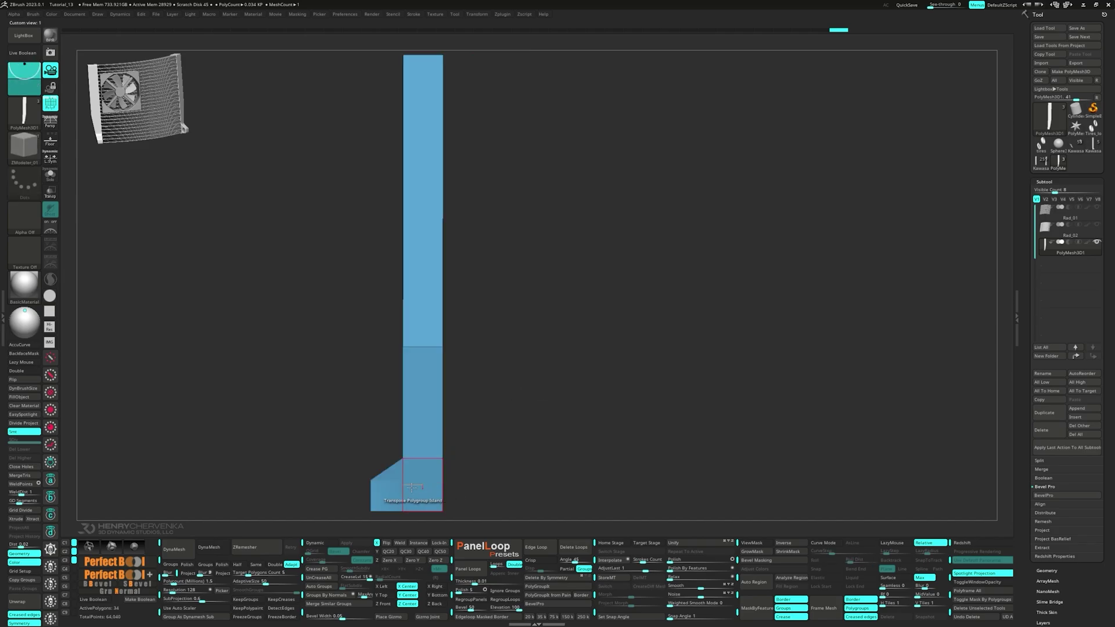
pyautogui.press('space')
pyautogui.click(379, 370)
pyautogui.click(330, 472)
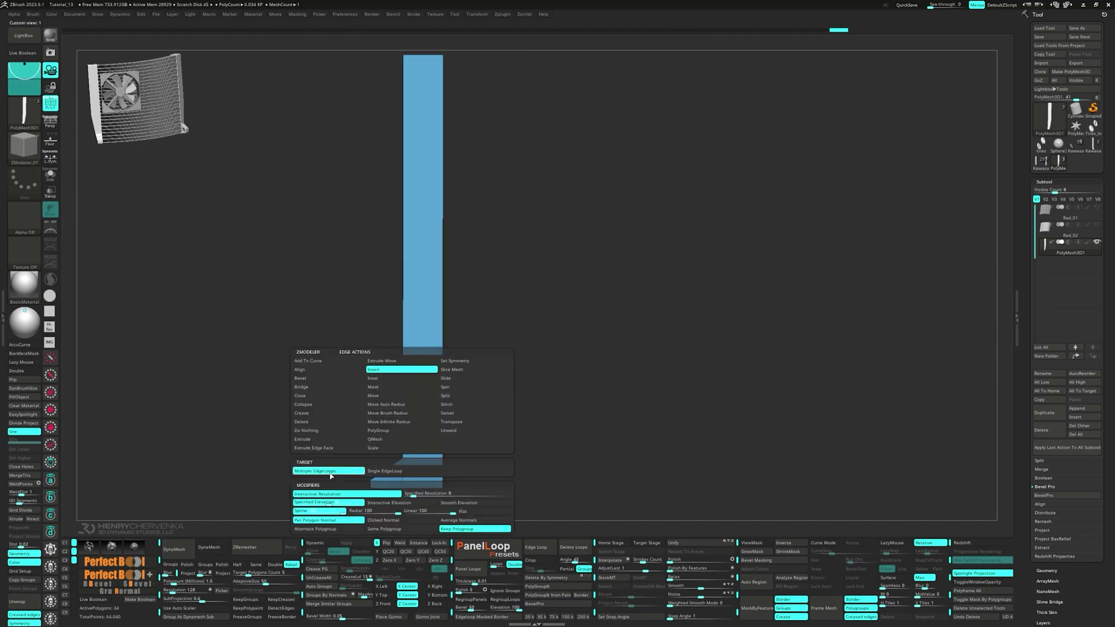
pyautogui.click(382, 497)
pyautogui.click(386, 499)
# Step: Inset the subdivided faces on both opposite sides of the foot with a thin border
pyautogui.keyDown('alt'); pyautogui.moveTo(406, 469); pyautogui.dragTo(539, 400, button='right'); pyautogui.keyUp('alt')
pyautogui.moveTo(538, 401); pyautogui.dragTo(523, 377, button='right')
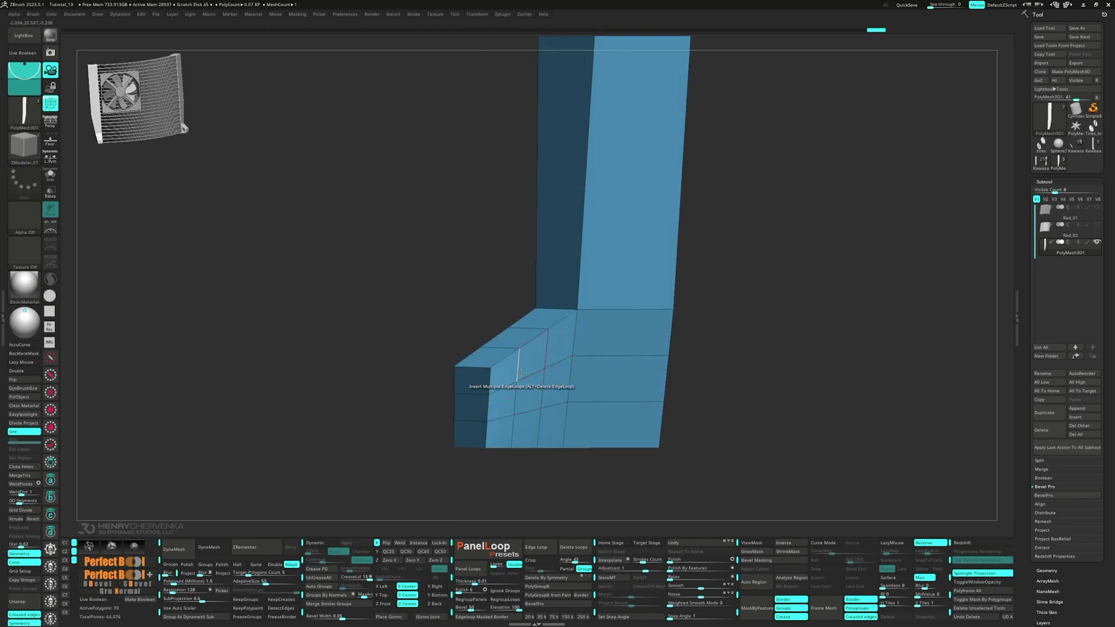
pyautogui.press('space')
pyautogui.click(472, 321)
pyautogui.moveTo(506, 370)
pyautogui.keyDown('alt'); pyautogui.mouseDown()
pyautogui.moveTo(518, 430)
pyautogui.moveTo(563, 328)
pyautogui.moveTo(530, 395)
pyautogui.mouseUp(); pyautogui.keyUp('alt')
pyautogui.moveTo(530, 395)
pyautogui.mouseDown(button='right')
pyautogui.moveTo(595, 408)
pyautogui.moveTo(570, 388)
pyautogui.mouseUp(button='right')
pyautogui.moveTo(483, 342)
pyautogui.keyDown('alt'); pyautogui.mouseDown()
pyautogui.moveTo(535, 401)
pyautogui.moveTo(515, 393)
pyautogui.mouseUp(); pyautogui.keyUp('alt')
pyautogui.press('alt')
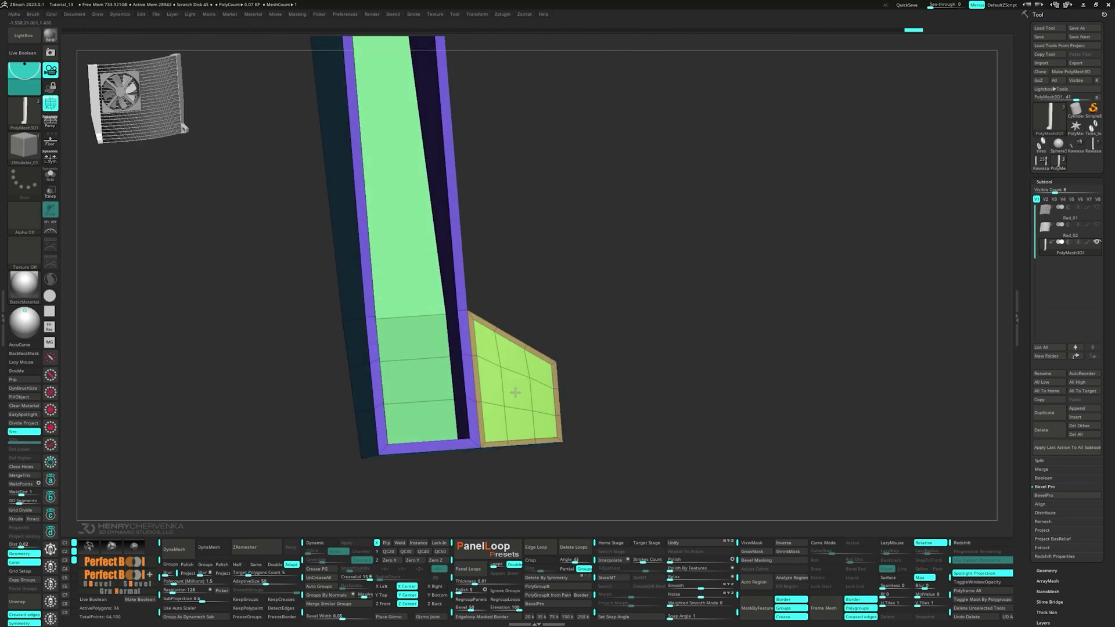
# Step: Leave only the foot's inset panels unmasked and round them into ovals with repeated Polish By Features
pyautogui.keyDown('ctrl'); pyautogui.keyDown('shift'); pyautogui.click(515, 392); pyautogui.keyUp('shift'); pyautogui.keyUp('ctrl')
pyautogui.moveTo(643, 411); pyautogui.dragTo(711, 414, button='right')
pyautogui.keyDown('ctrl'); pyautogui.click(711, 414); pyautogui.keyUp('ctrl')
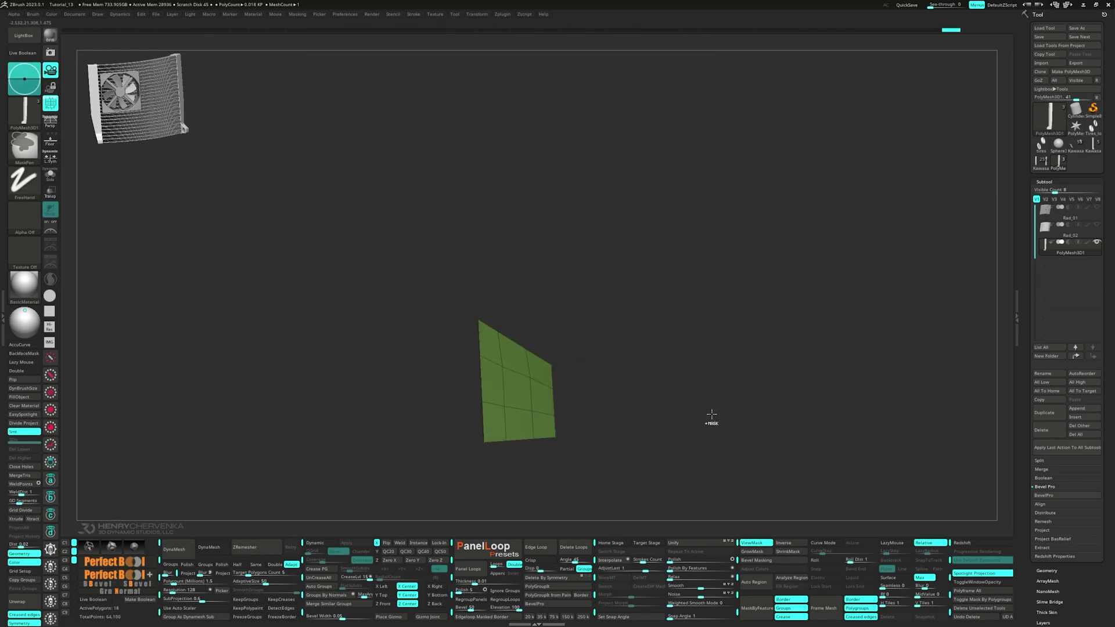
pyautogui.keyDown('ctrl'); pyautogui.keyDown('shift'); pyautogui.click(712, 416); pyautogui.keyUp('shift'); pyautogui.keyUp('ctrl')
pyautogui.click(688, 568)
pyautogui.click(687, 568)
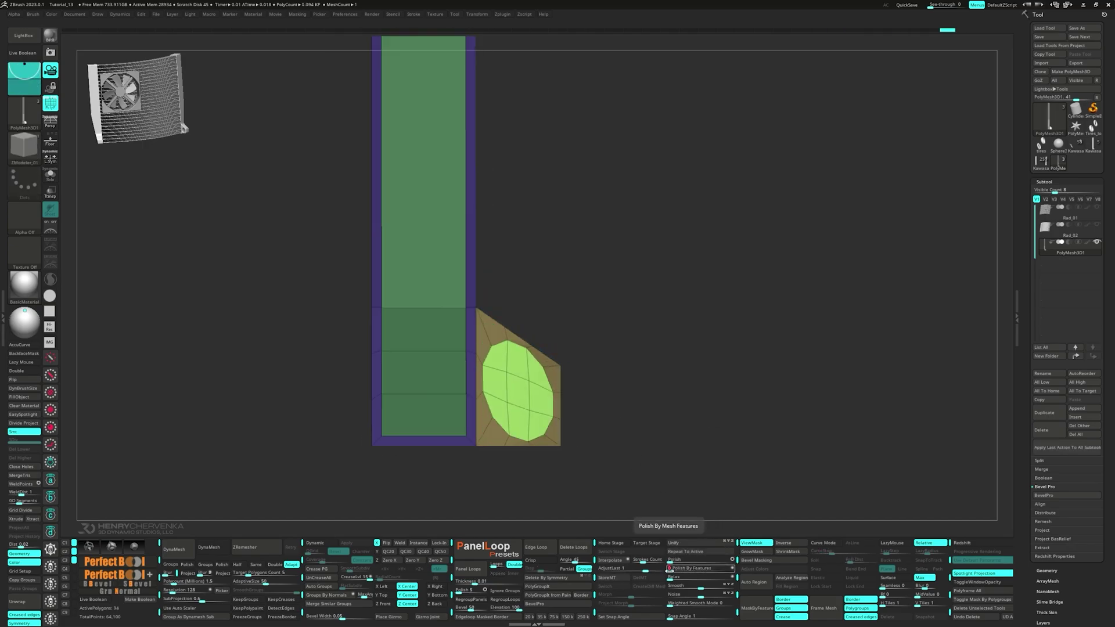
pyautogui.click(687, 568)
# Step: Rotate the oval on the foot until it stands upright, and clear the mask
pyautogui.press('w')
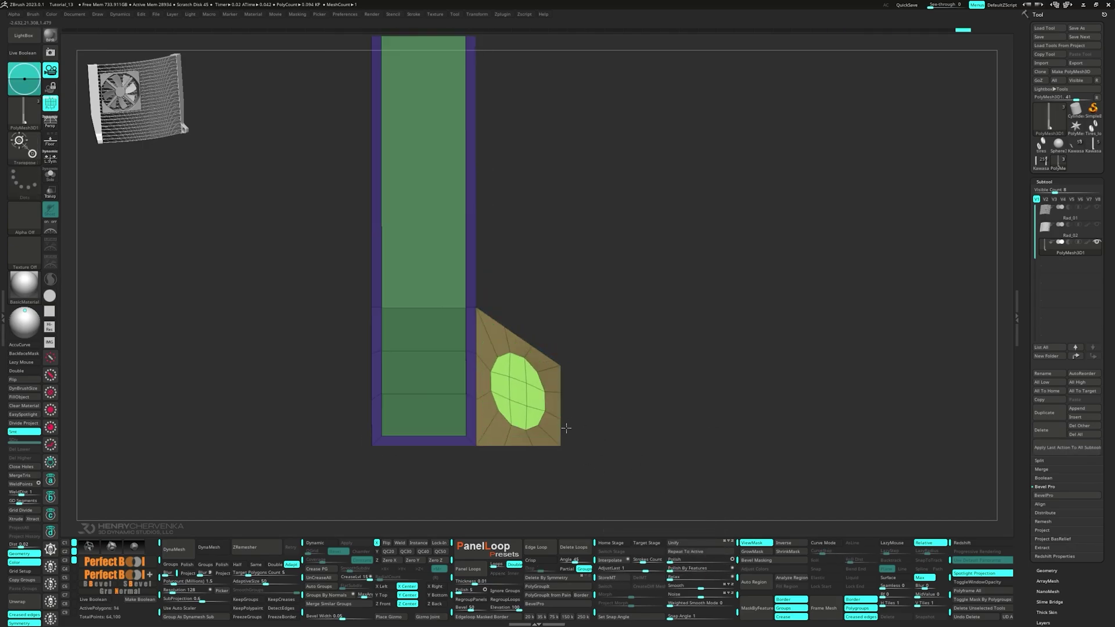
pyautogui.click(517, 391)
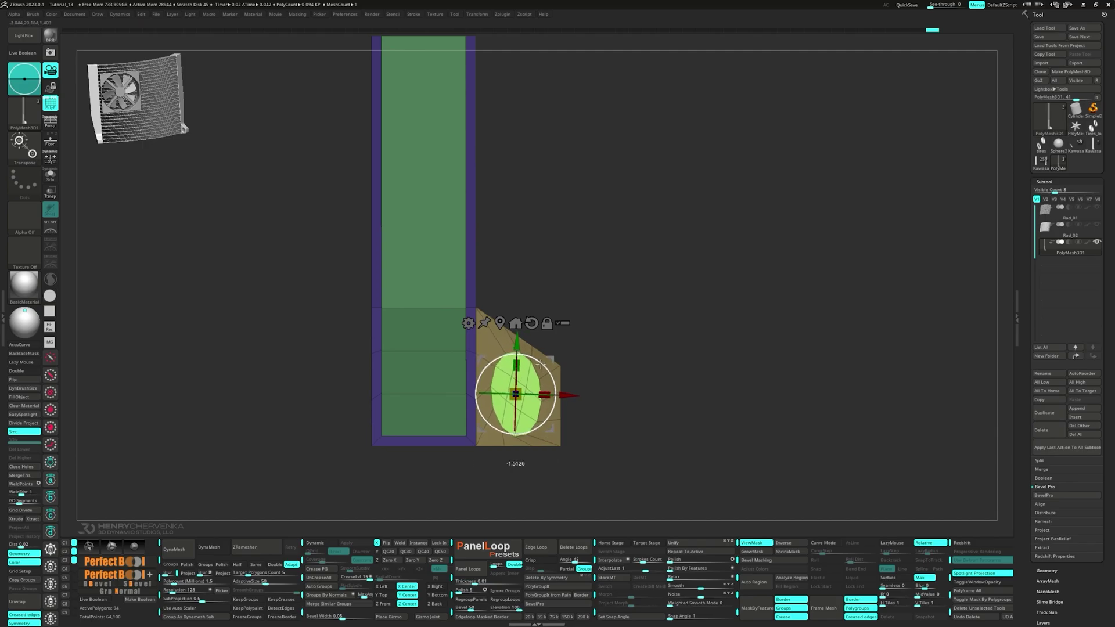
pyautogui.keyDown('ctrl'); pyautogui.moveTo(641, 395); pyautogui.dragTo(704, 439); pyautogui.keyUp('ctrl')
# Step: Inset the oval faces on the foot by Polygroup Island, leaving a thin ring around them
pyautogui.press('q')
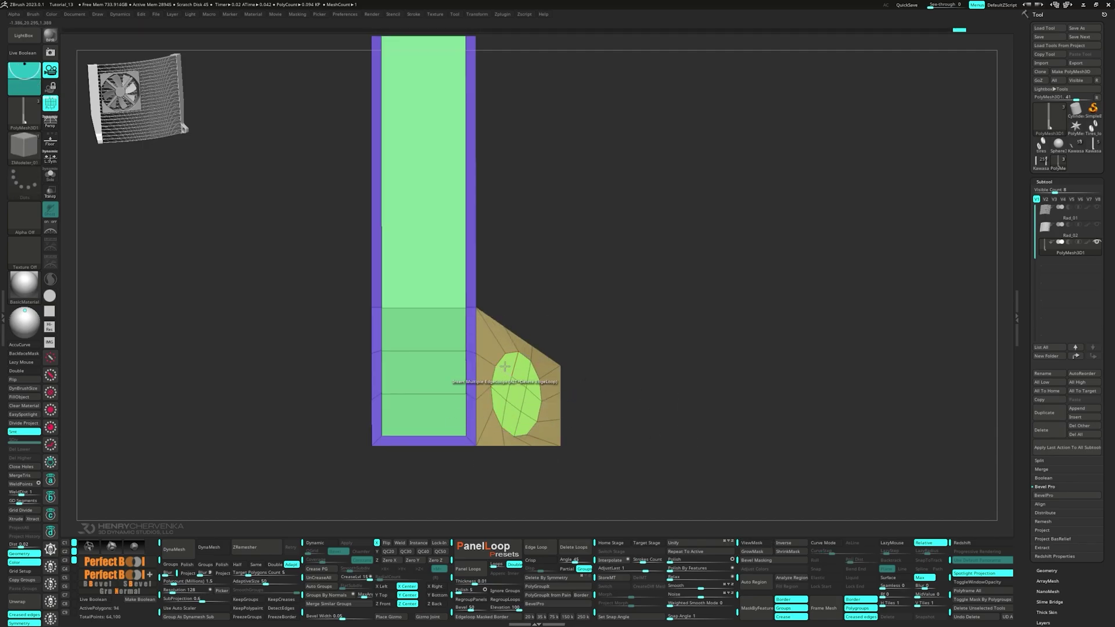
pyautogui.press('space')
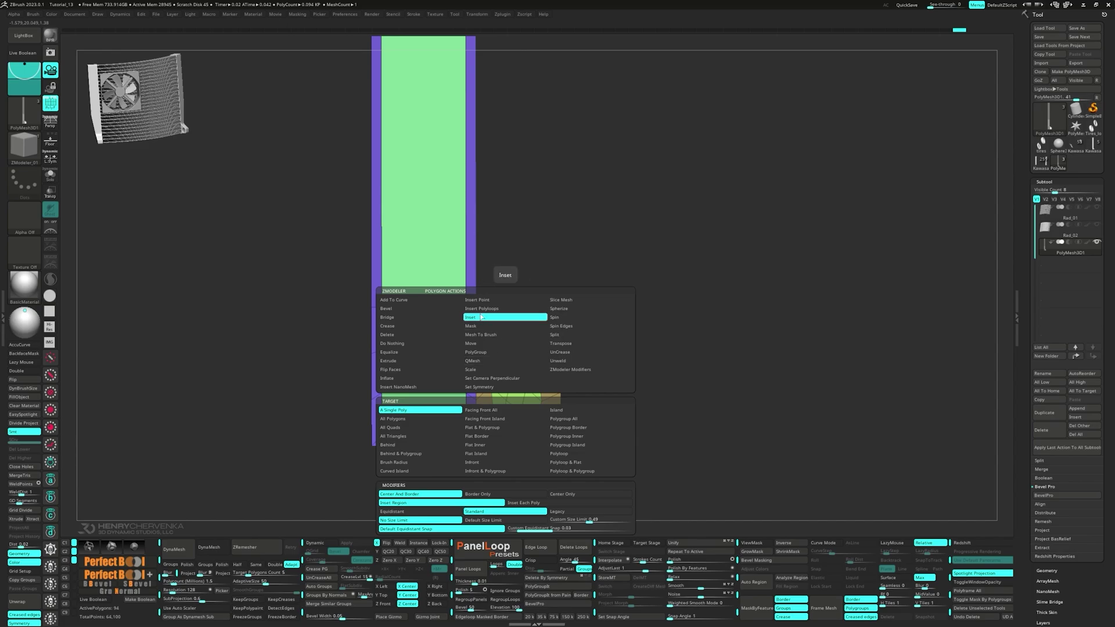
pyautogui.click(569, 446)
pyautogui.moveTo(508, 365); pyautogui.dragTo(510, 367)
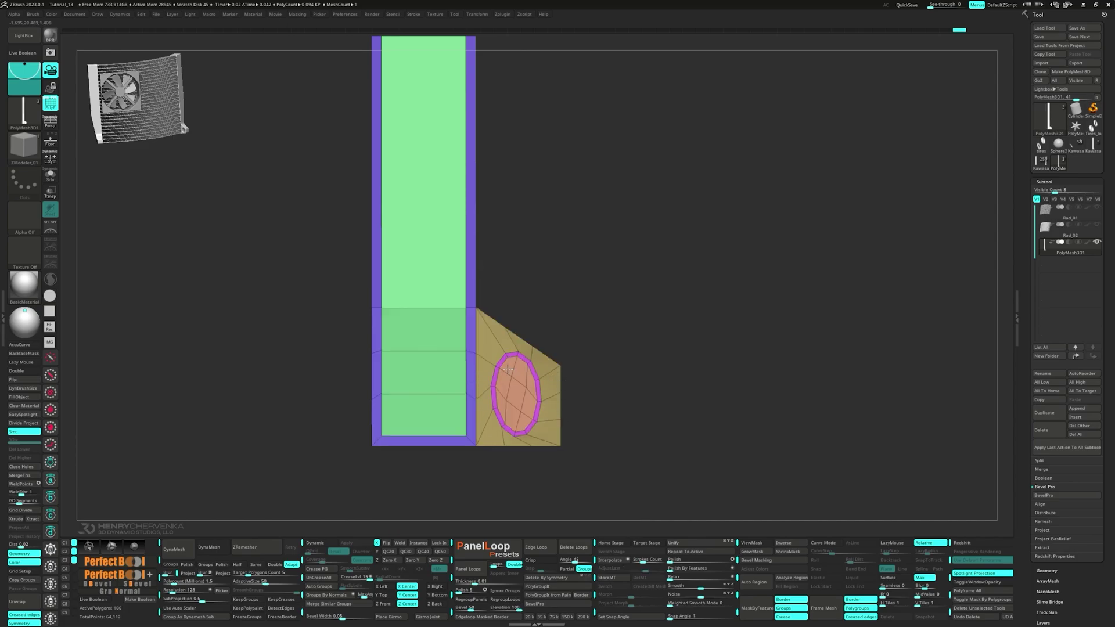
# Step: Isolate the inner oval faces and remove them to open holes on both sides of the foot
pyautogui.moveTo(509, 368); pyautogui.dragTo(466, 372, button='right')
pyautogui.keyDown('ctrl'); pyautogui.keyDown('shift'); pyautogui.click(533, 390); pyautogui.keyUp('shift'); pyautogui.keyUp('ctrl')
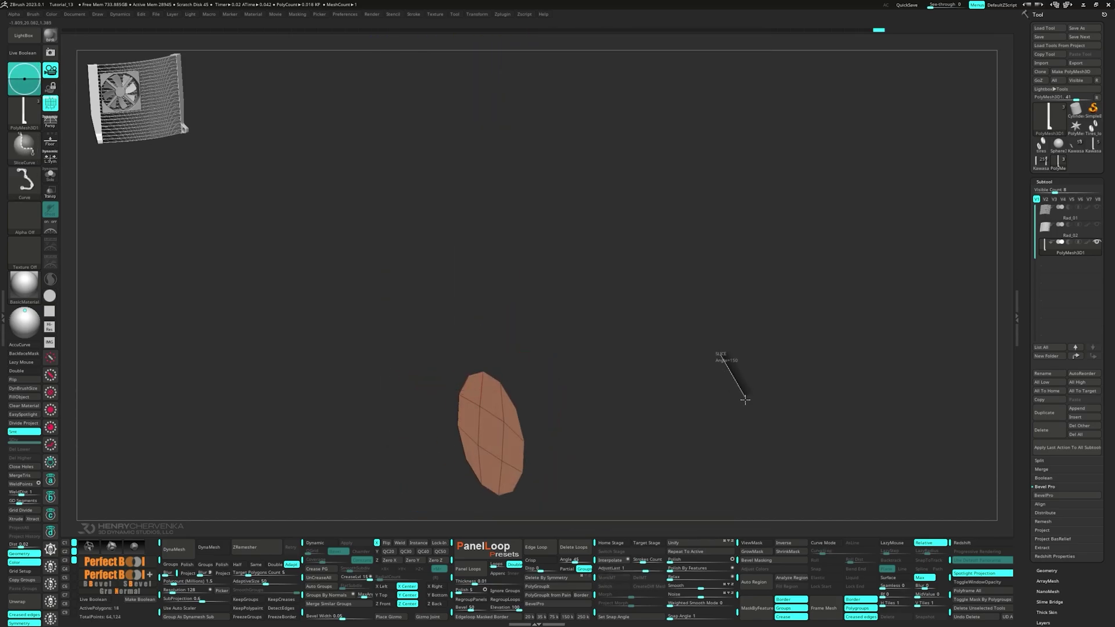
pyautogui.keyDown('ctrl'); pyautogui.keyDown('shift'); pyautogui.click(747, 416); pyautogui.keyUp('shift'); pyautogui.keyUp('ctrl')
# Step: Connect the two oval openings through the foot using Bridge with the Two Holes target
pyautogui.moveTo(530, 421); pyautogui.dragTo(508, 361, button='right')
pyautogui.press('space')
pyautogui.click(424, 390)
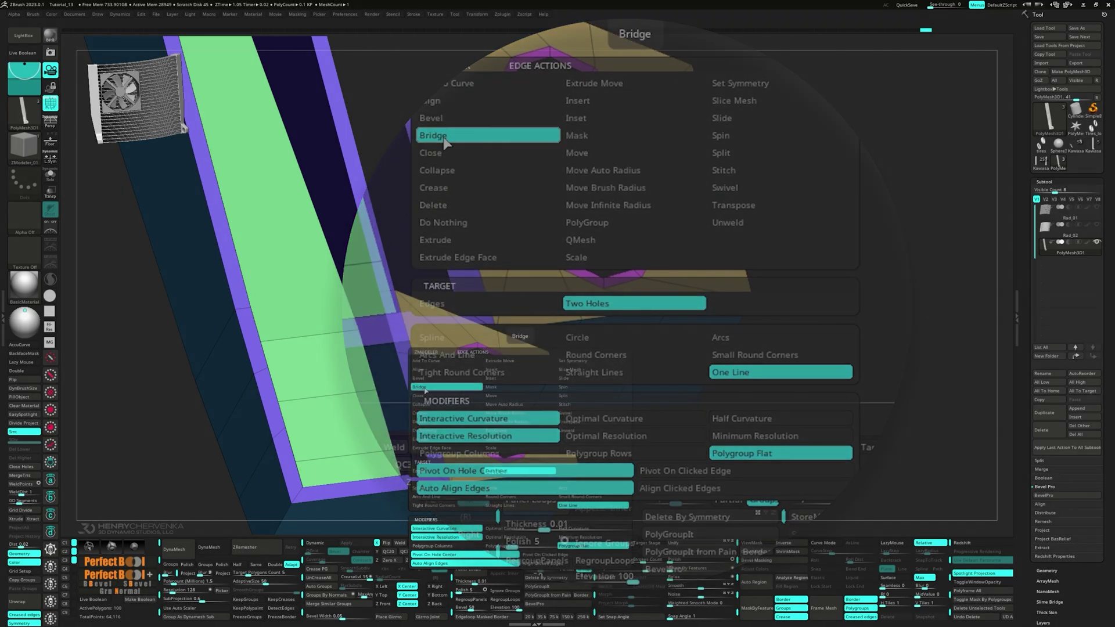
pyautogui.click(424, 391)
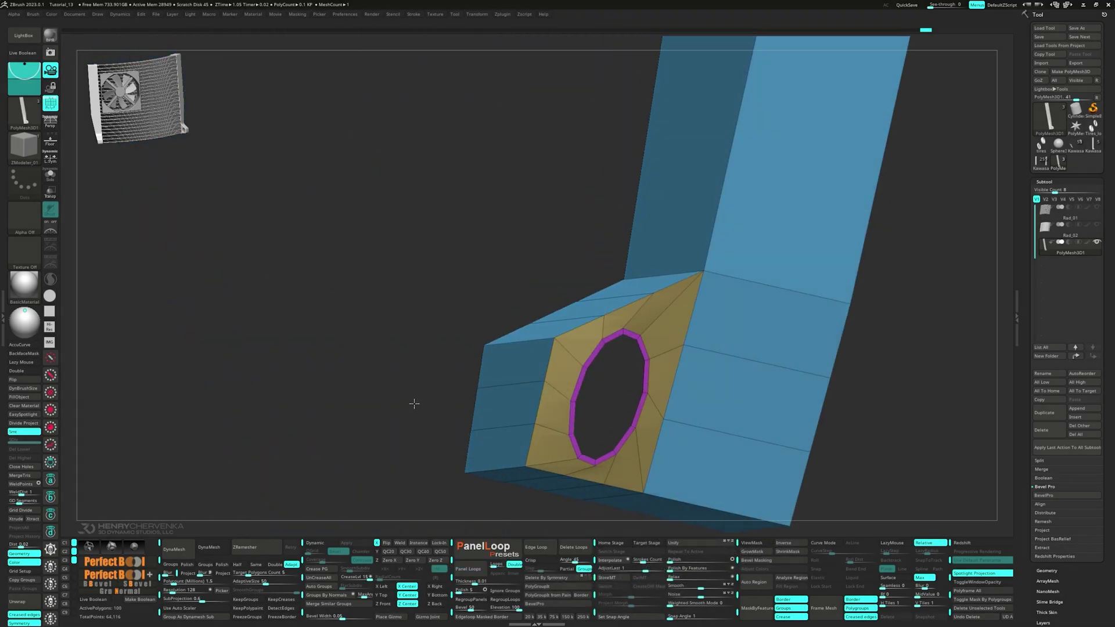
pyautogui.moveTo(414, 403); pyautogui.dragTo(465, 399, button='right')
pyautogui.click(465, 387)
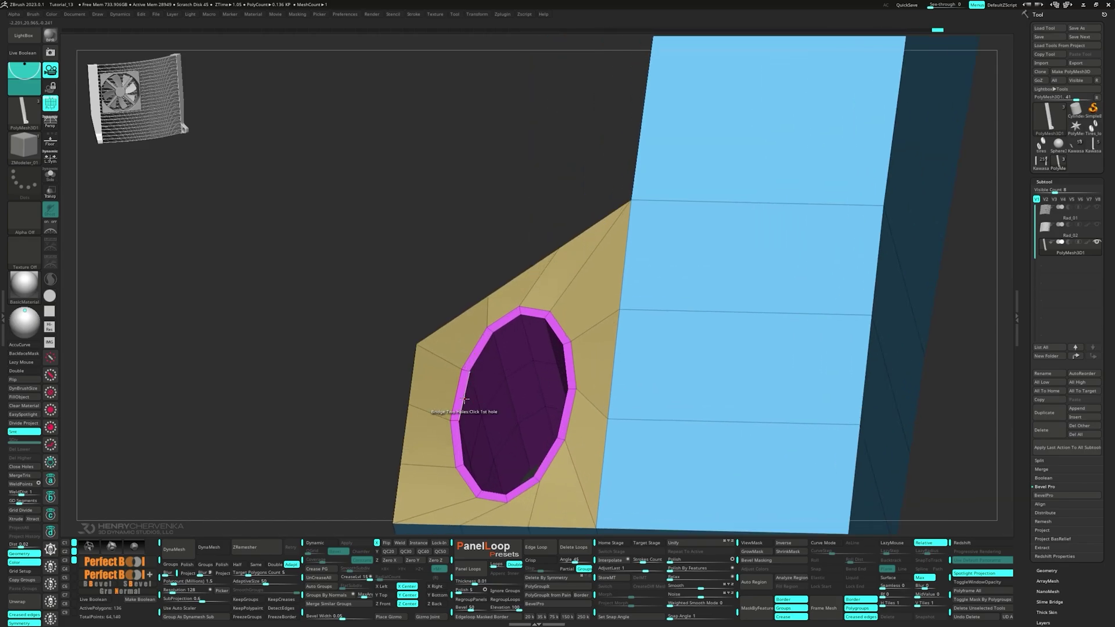
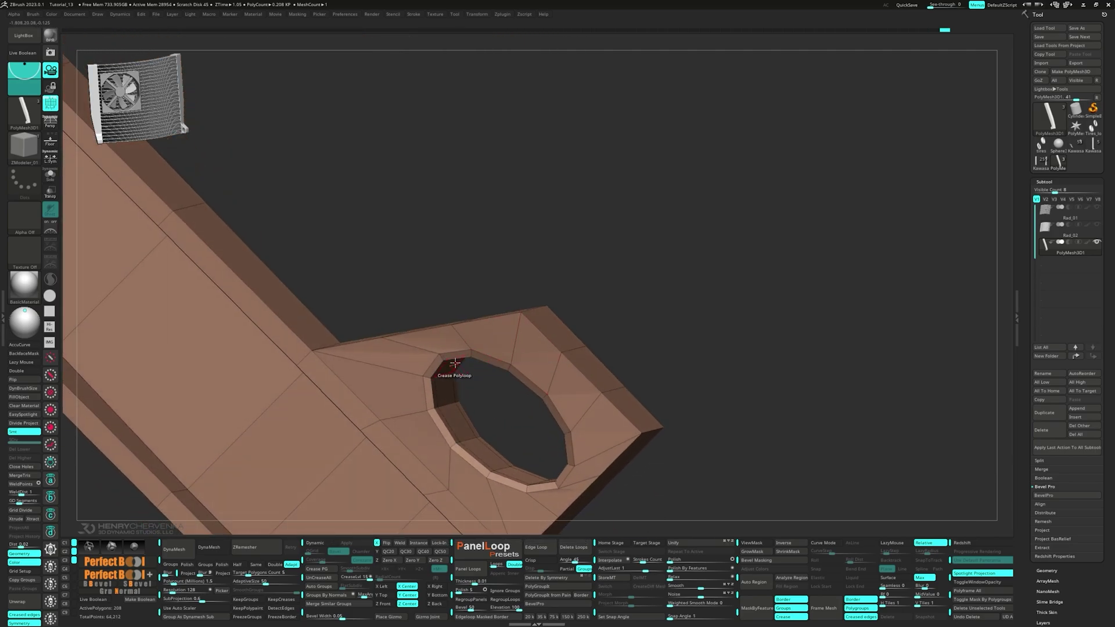
# Step: Preview the bracket with Dynamic Subdivision and crease the rim of the foot's oval hole with ZModeler
pyautogui.press('d')
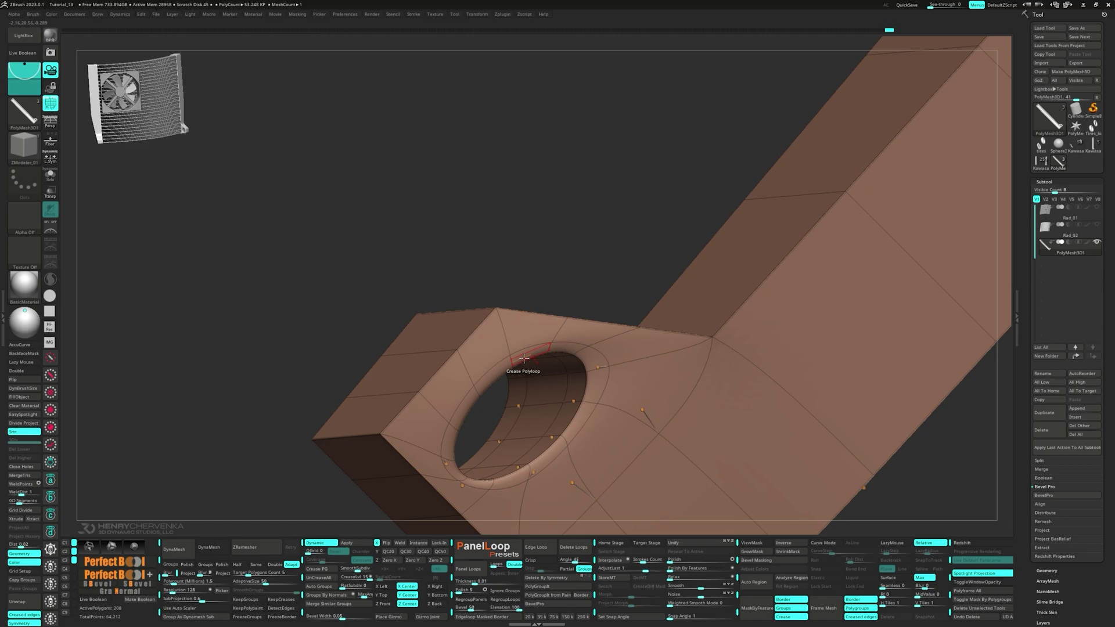
pyautogui.click(524, 359)
pyautogui.keyDown('ctrl'); pyautogui.moveTo(501, 398); pyautogui.dragTo(542, 387, button='right'); pyautogui.keyUp('ctrl')
pyautogui.press('space')
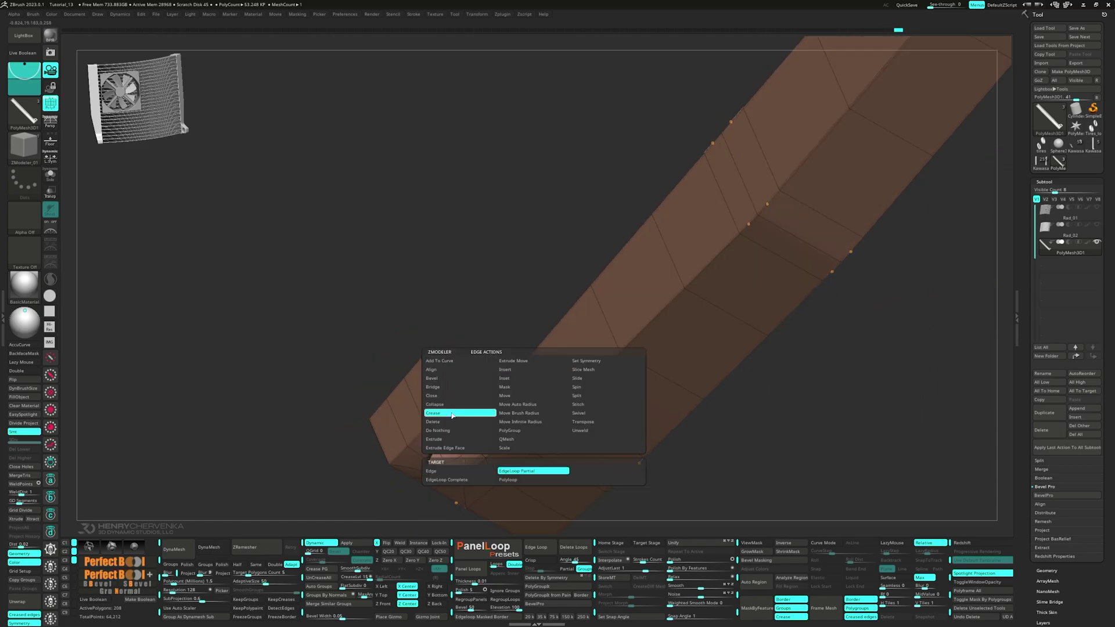
pyautogui.click(540, 396)
pyautogui.moveTo(541, 397); pyautogui.dragTo(532, 378, button='right')
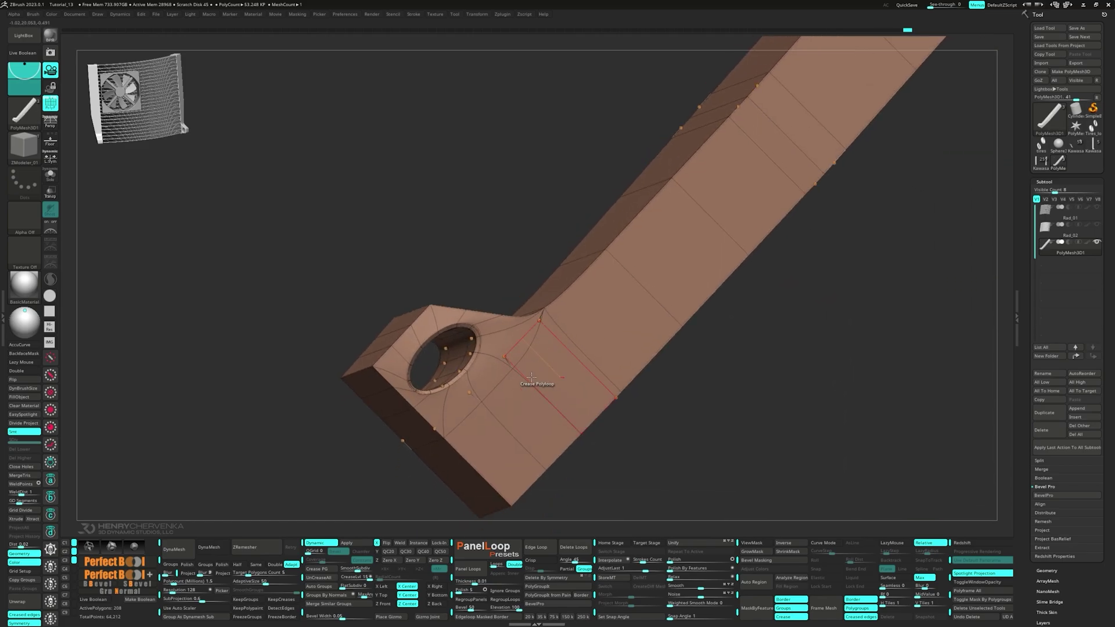
# Step: Lower the crease level to 2 to soften the bracket's edges, and hide the polyframe
pyautogui.moveTo(347, 579); pyautogui.dragTo(345, 580)
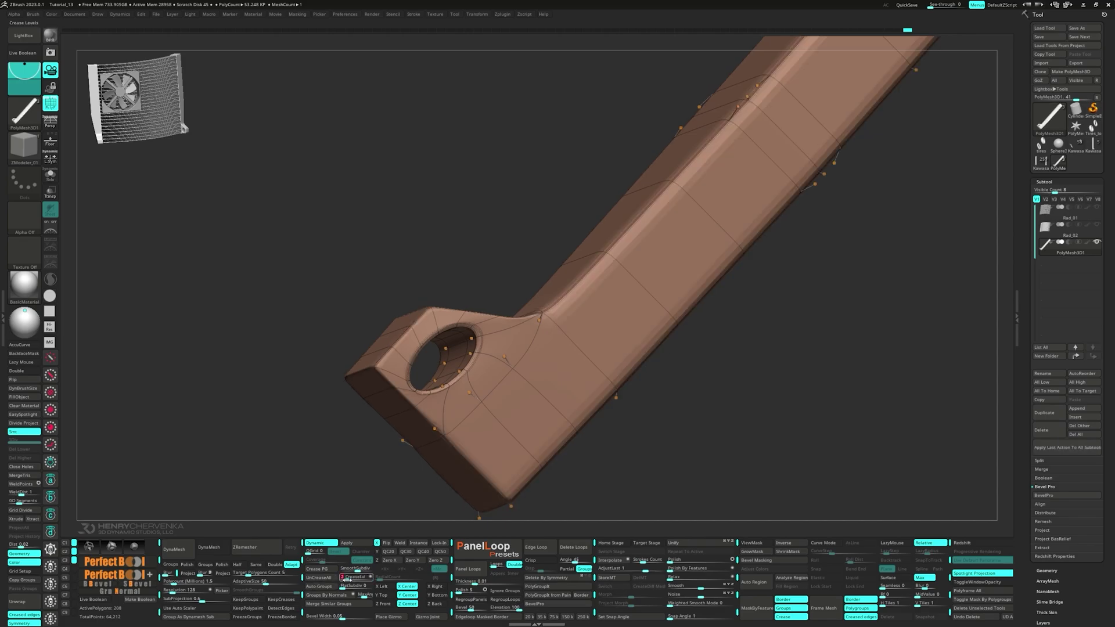
pyautogui.keyDown('ctrl'); pyautogui.moveTo(437, 461); pyautogui.dragTo(556, 341, button='right'); pyautogui.keyUp('ctrl')
pyautogui.hotkey('shift', 'f')
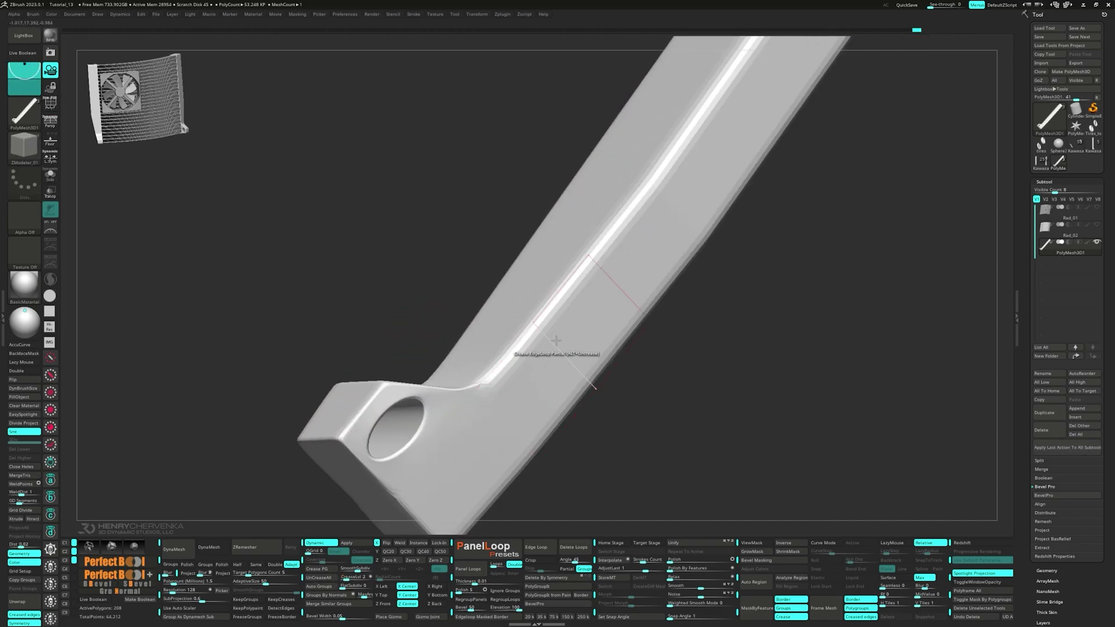
# Step: Insert a supporting edge loop across the bend where the arm meets the foot
pyautogui.press('space')
pyautogui.click(550, 349)
pyautogui.click(549, 340)
pyautogui.moveTo(544, 336); pyautogui.dragTo(542, 400, button='right')
pyautogui.hotkey('ctrl', 'z')
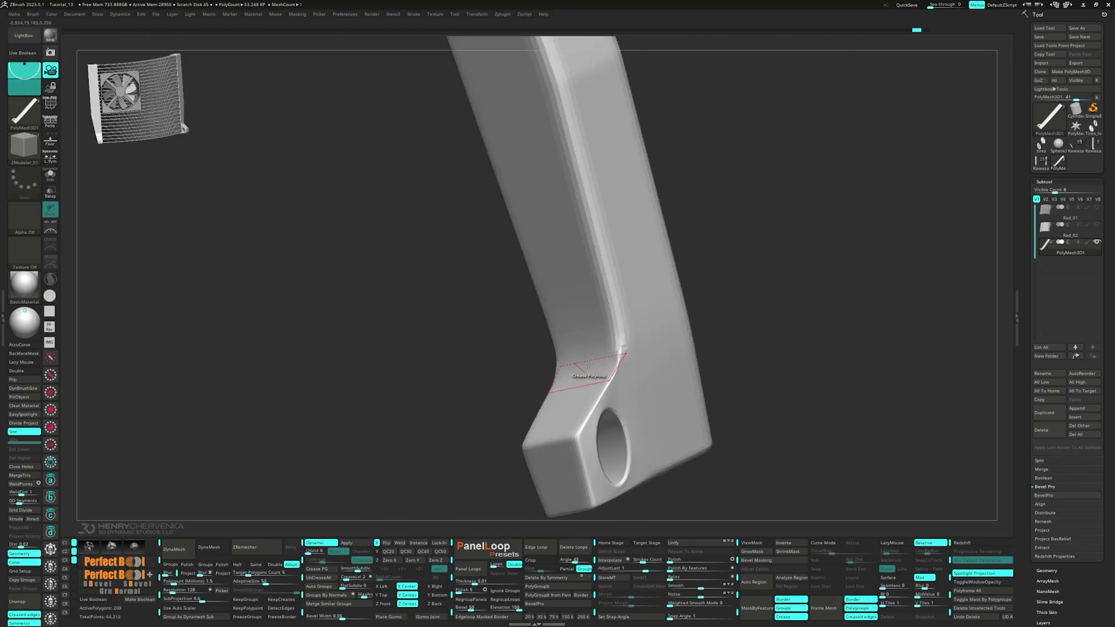
pyautogui.moveTo(588, 364)
pyautogui.mouseDown()
pyautogui.moveTo(605, 361)
pyautogui.moveTo(595, 362)
pyautogui.mouseUp()
pyautogui.moveTo(595, 363); pyautogui.dragTo(609, 378, button='right')
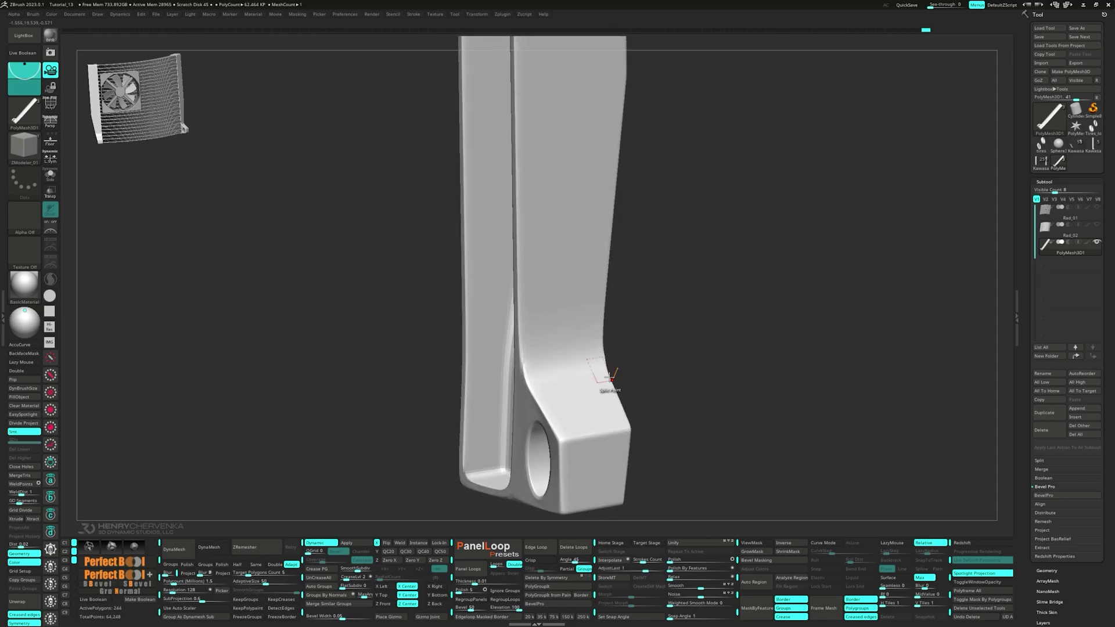
# Step: Insert supporting edge loops through the foot block and near the arm's rounded far end
pyautogui.moveTo(577, 435); pyautogui.dragTo(563, 439)
pyautogui.keyDown('ctrl'); pyautogui.moveTo(563, 440); pyautogui.dragTo(560, 210, button='right'); pyautogui.keyUp('ctrl')
pyautogui.keyDown('alt'); pyautogui.moveTo(559, 209); pyautogui.dragTo(610, 335, button='right'); pyautogui.keyUp('alt')
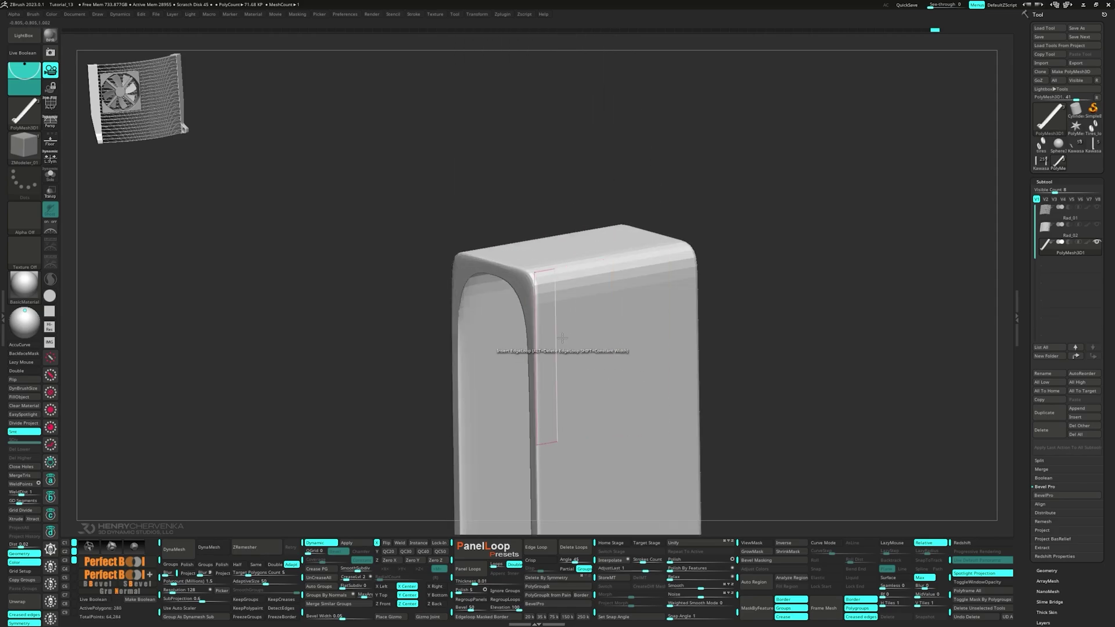
pyautogui.moveTo(560, 342); pyautogui.dragTo(554, 286)
pyautogui.moveTo(592, 336); pyautogui.dragTo(516, 393, button='right')
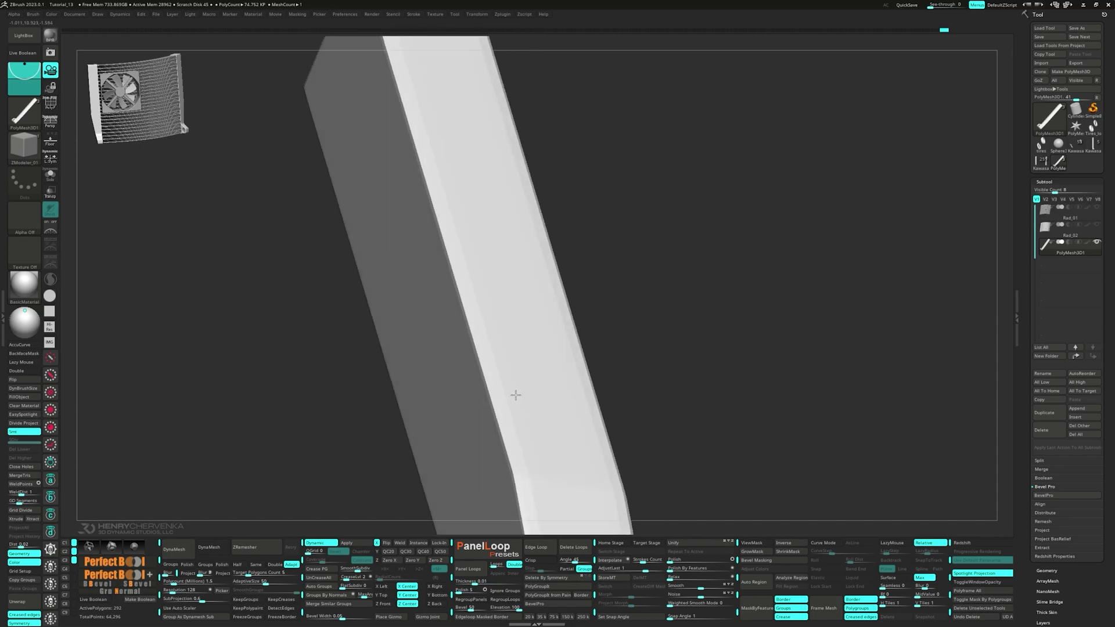
# Step: Insert a supporting edge loop lengthwise along the arm, next to its long edge
pyautogui.hotkey('shift', 'f')
pyautogui.click(554, 315)
pyautogui.moveTo(529, 315); pyautogui.dragTo(559, 292, button='right')
pyautogui.hotkey('shift', 'f')
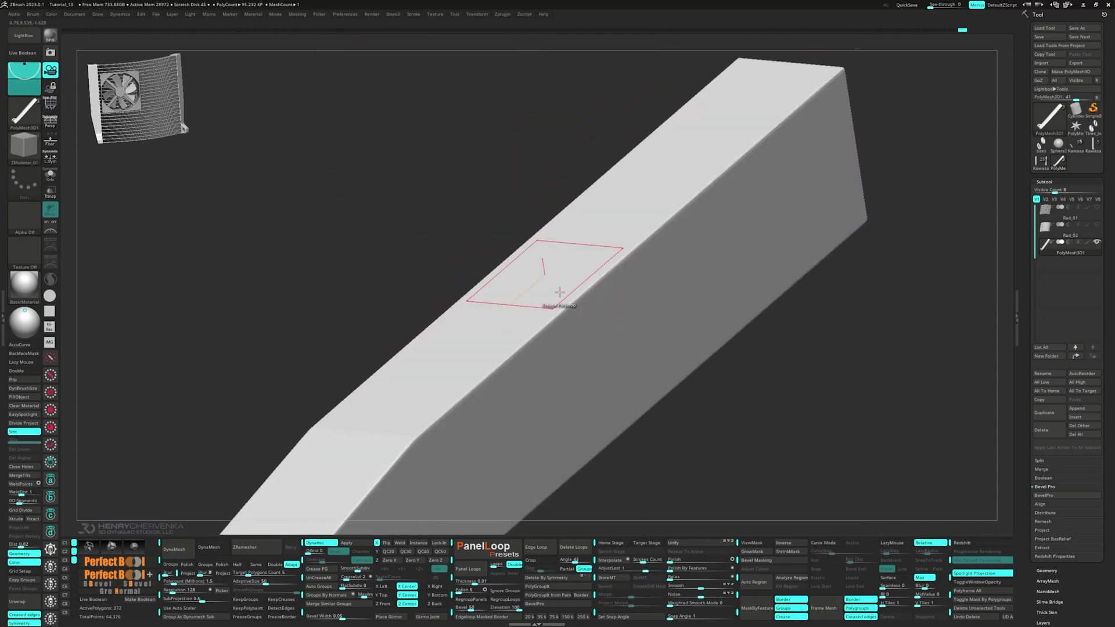
# Step: Adjust the lengthwise edge loop on the arm using Slide with the EdgeLoop Complete target
pyautogui.press('space')
pyautogui.click(612, 307)
pyautogui.moveTo(571, 292); pyautogui.dragTo(544, 284)
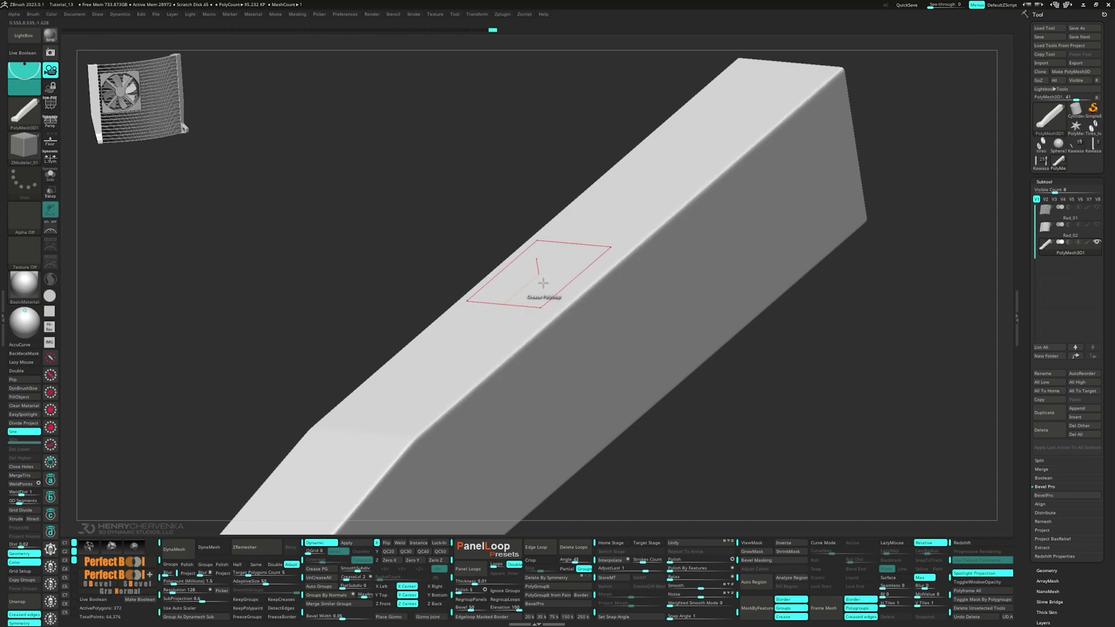
pyautogui.moveTo(543, 284); pyautogui.dragTo(560, 295, button='right')
pyautogui.moveTo(450, 299); pyautogui.dragTo(431, 292, button='right')
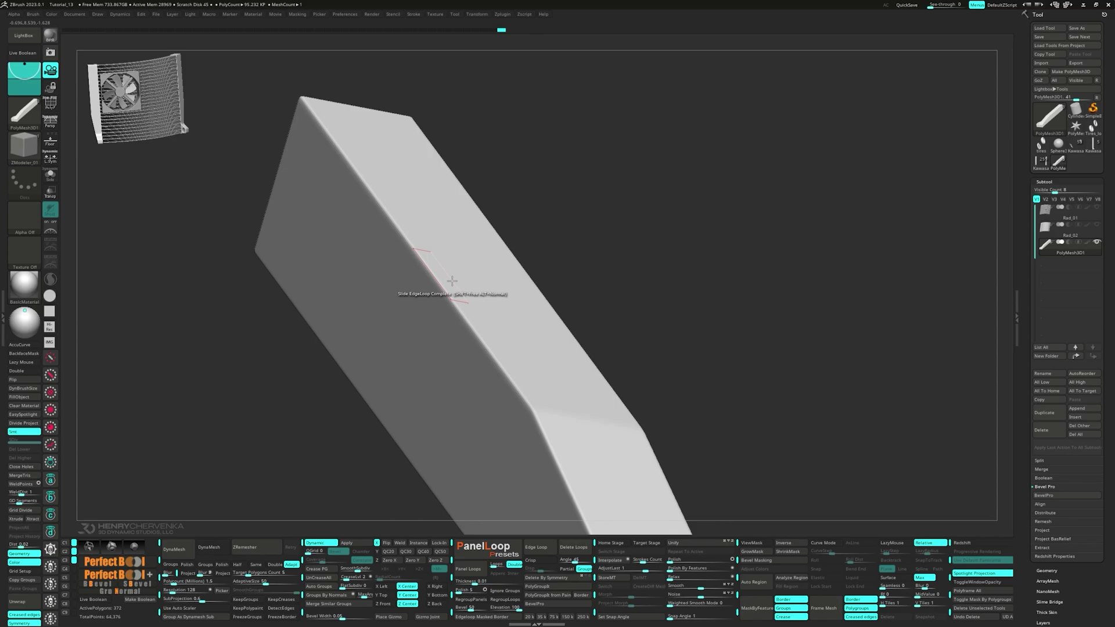
pyautogui.moveTo(433, 306); pyautogui.dragTo(729, 343, button='right')
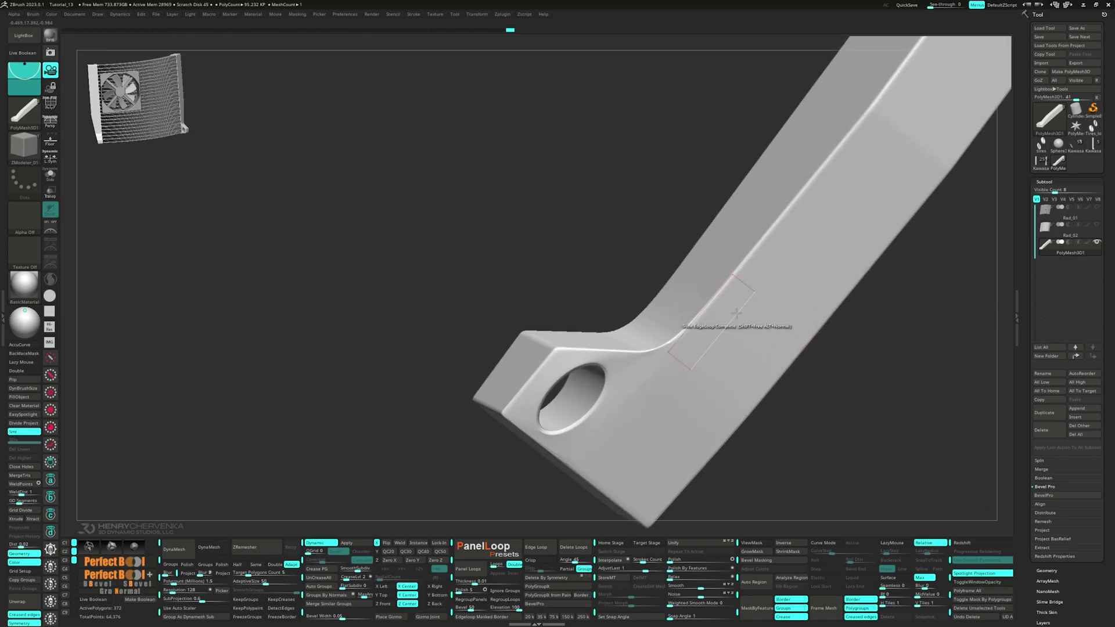
# Step: Tighten the bend where the arm meets the foot by moving its edge loop toward the corner
pyautogui.press('space')
pyautogui.click(734, 321)
pyautogui.moveTo(729, 328); pyautogui.dragTo(698, 360)
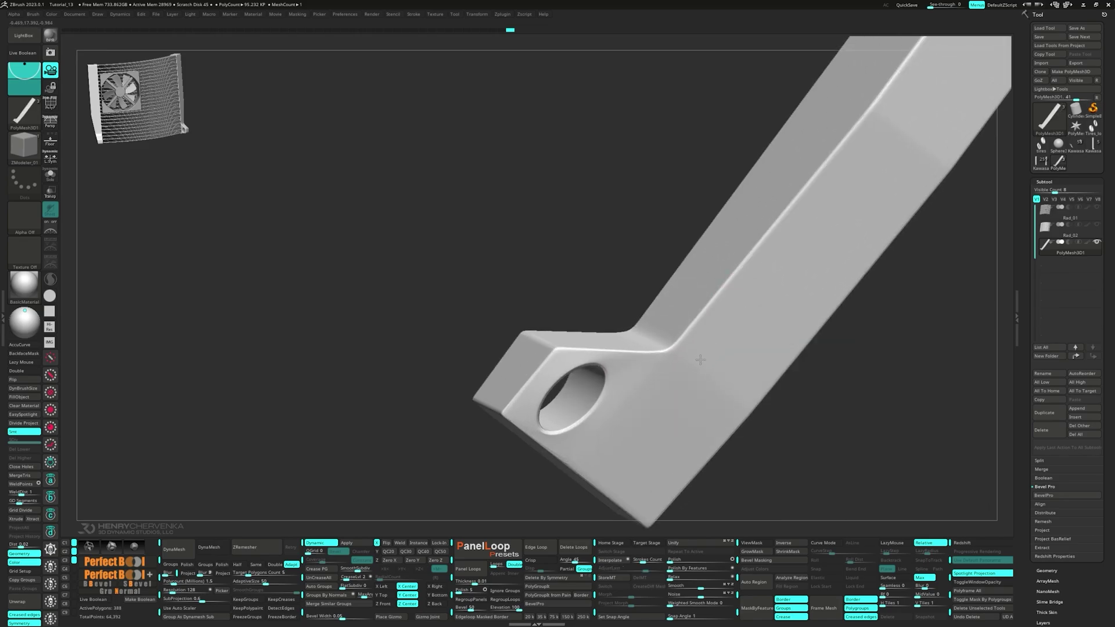
pyautogui.moveTo(700, 360); pyautogui.dragTo(561, 348, button='right')
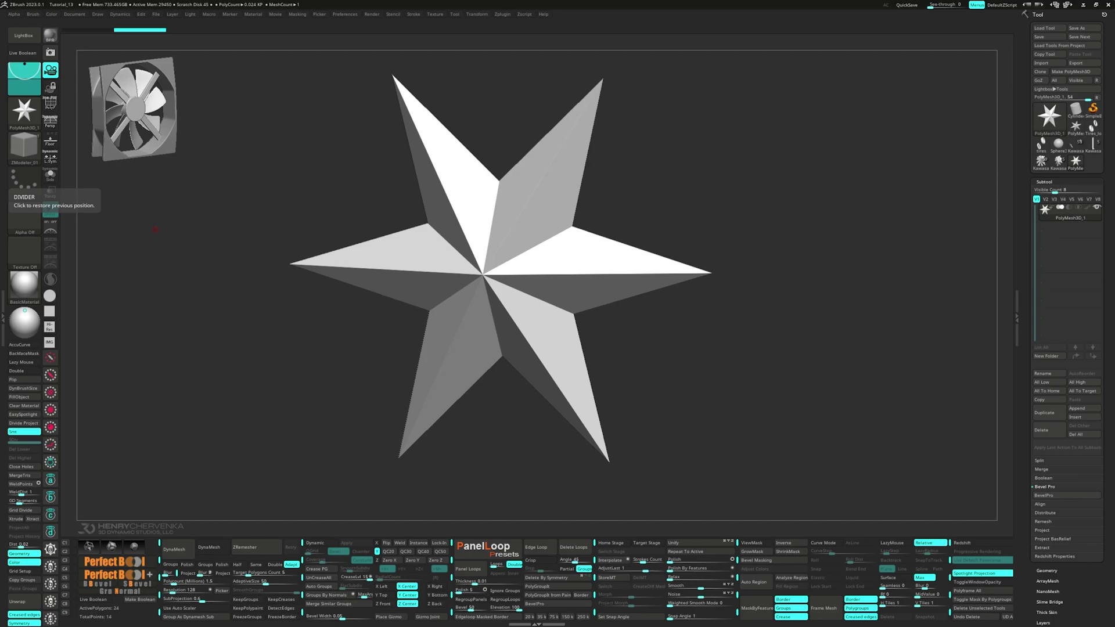
# Step: Convert the PolyMesh3D star into a cylinder and view its round cap head-on with the polyframe shown
pyautogui.moveTo(621, 364); pyautogui.dragTo(627, 363)
pyautogui.press('w')
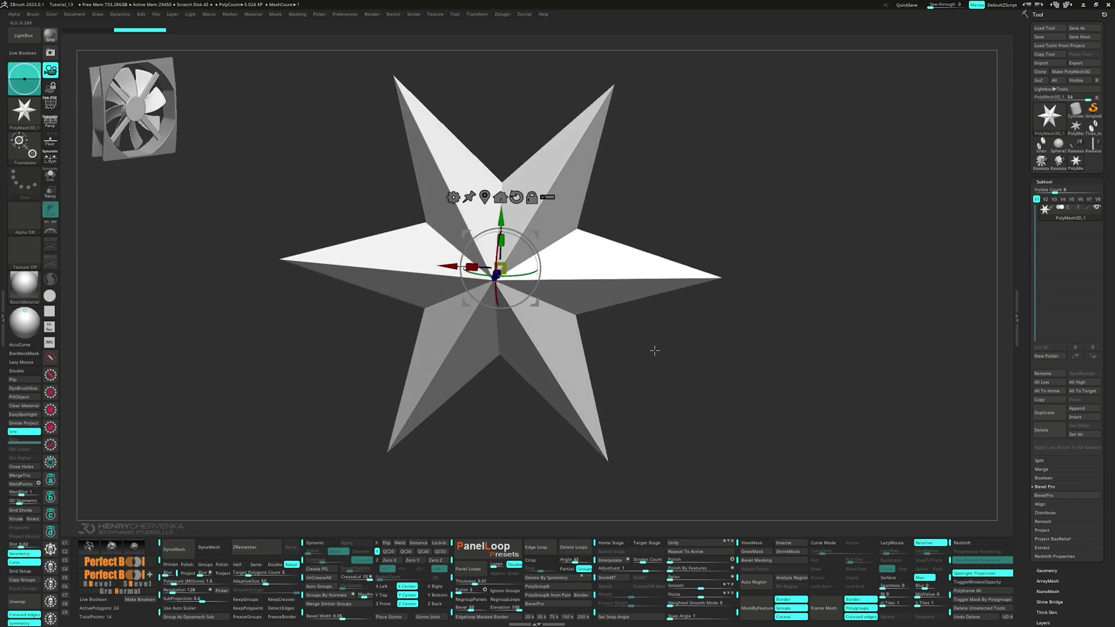
pyautogui.click(451, 197)
pyautogui.click(491, 202)
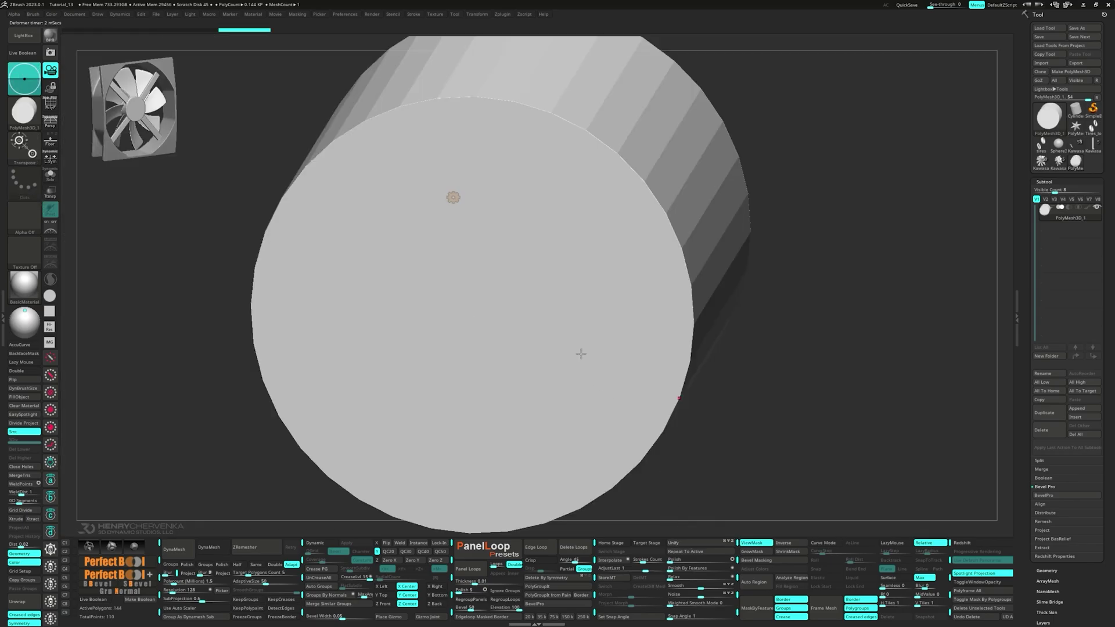
pyautogui.hotkey('shift', 'f')
pyautogui.moveTo(541, 356)
pyautogui.keyDown('shift'); pyautogui.mouseDown(button='right')
pyautogui.moveTo(608, 274)
pyautogui.moveTo(557, 192)
pyautogui.moveTo(628, 158)
pyautogui.mouseUp(button='right'); pyautogui.keyUp('shift')
# Step: Flatten the cylinder's two sides, lower end and upper end with straight ClipCurve cuts
pyautogui.press('m')
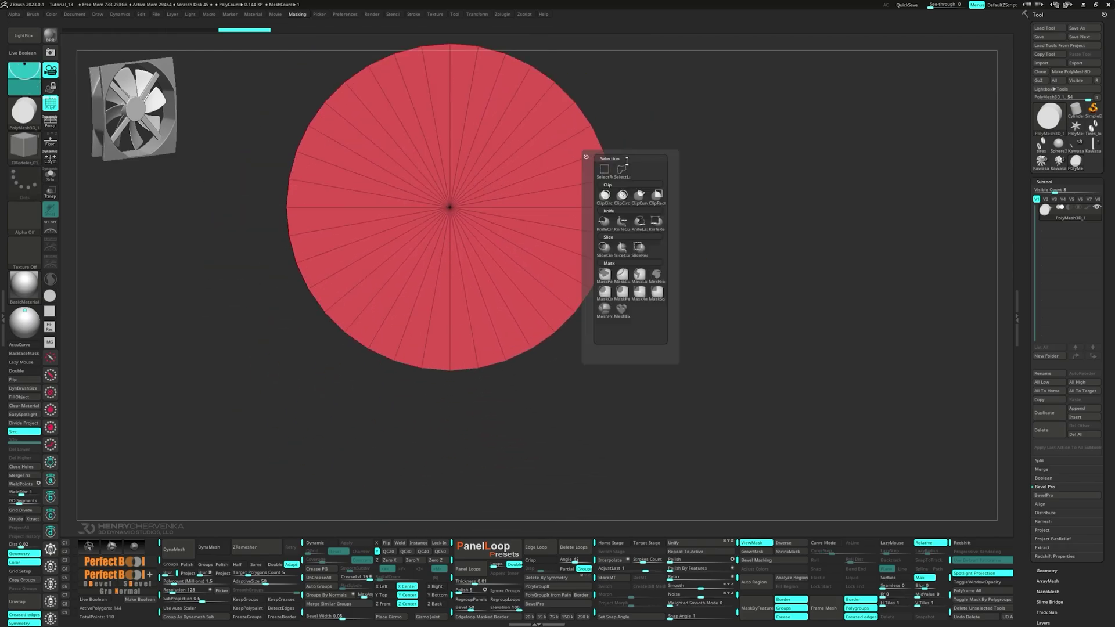
pyautogui.click(640, 198)
pyautogui.moveTo(610, 124)
pyautogui.keyDown('shift'); pyautogui.mouseDown()
pyautogui.moveTo(617, 293)
pyautogui.moveTo(607, 313)
pyautogui.mouseUp(); pyautogui.keyUp('shift')
pyautogui.hotkey('ctrl', 'z')
pyautogui.moveTo(614, 113)
pyautogui.keyDown('ctrl'); pyautogui.keyDown('shift'); pyautogui.mouseDown()
pyautogui.moveTo(619, 318)
pyautogui.moveTo(607, 321)
pyautogui.mouseUp(); pyautogui.keyUp('shift'); pyautogui.keyUp('ctrl')
pyautogui.keyDown('ctrl'); pyautogui.keyDown('shift'); pyautogui.moveTo(573, 370); pyautogui.dragTo(302, 356); pyautogui.keyUp('shift'); pyautogui.keyUp('ctrl')
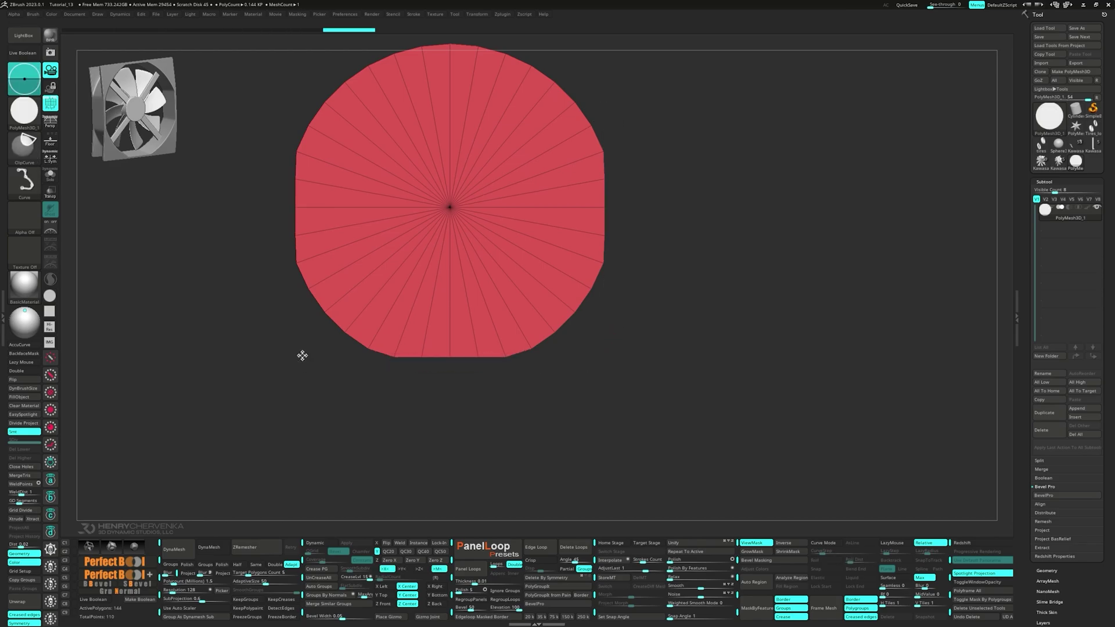
pyautogui.keyDown('ctrl'); pyautogui.keyDown('shift'); pyautogui.moveTo(238, 73); pyautogui.dragTo(659, 55); pyautogui.keyUp('shift'); pyautogui.keyUp('ctrl')
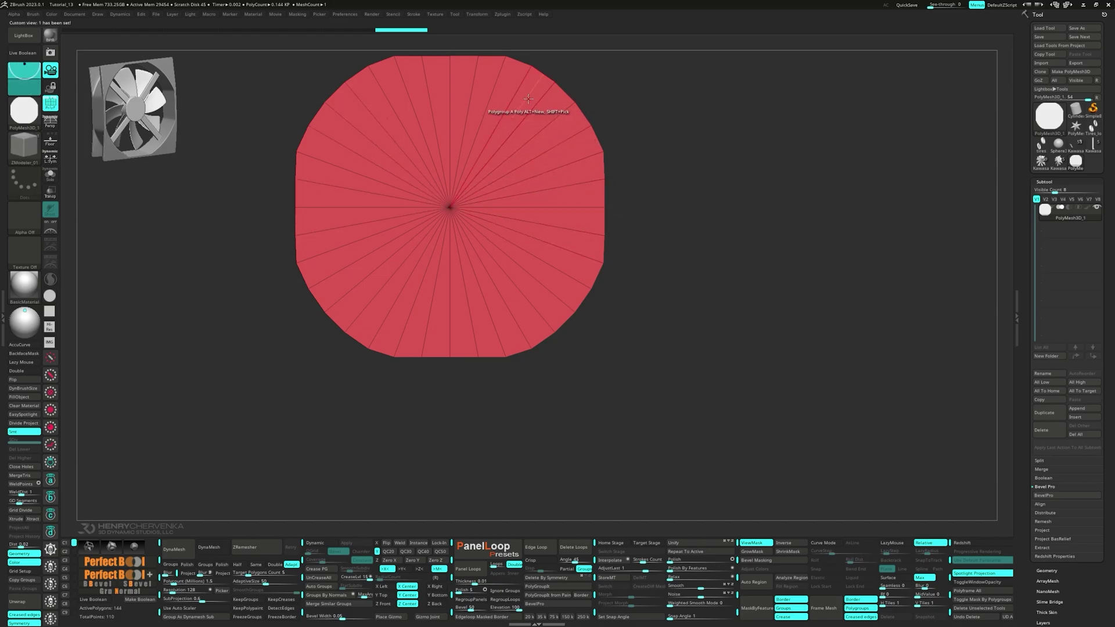
# Step: Inset the front cap by Flat Island to leave a narrow border, and scale the cylinder thin along Z
pyautogui.press('space')
pyautogui.click(507, 116)
pyautogui.moveTo(524, 107); pyautogui.dragTo(517, 104)
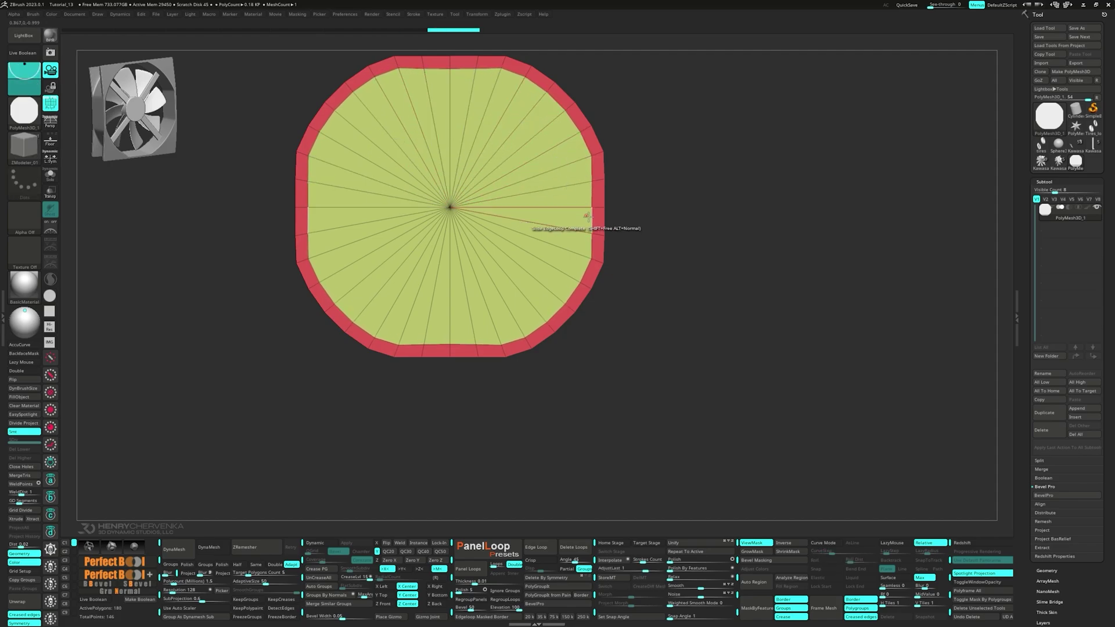
pyautogui.moveTo(545, 221); pyautogui.dragTo(428, 227, button='right')
pyautogui.press('w')
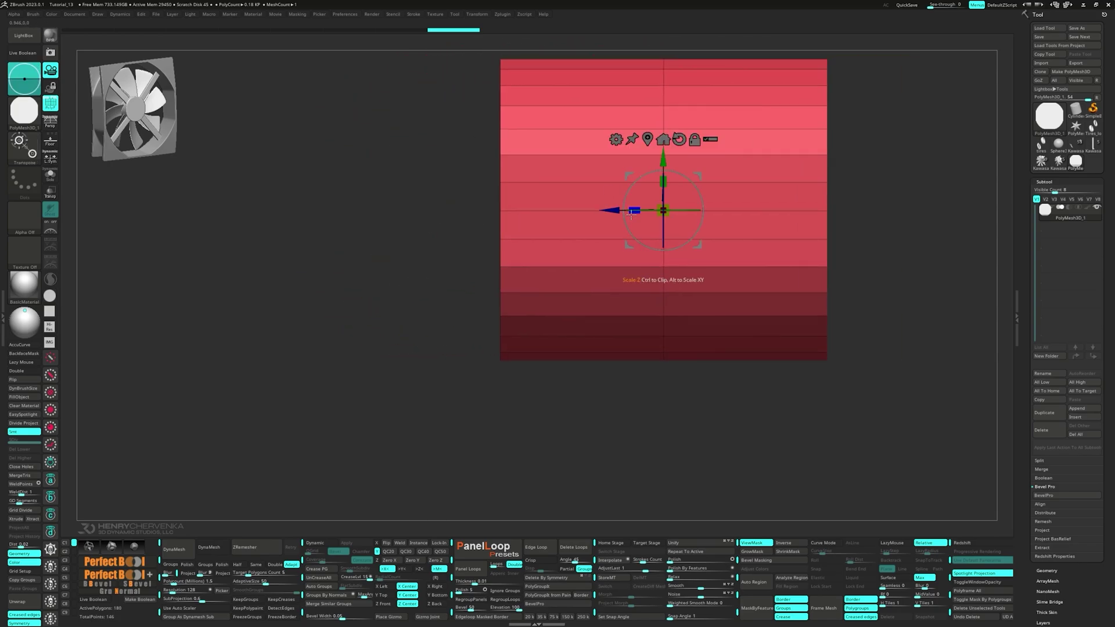
pyautogui.moveTo(635, 210); pyautogui.dragTo(799, 214)
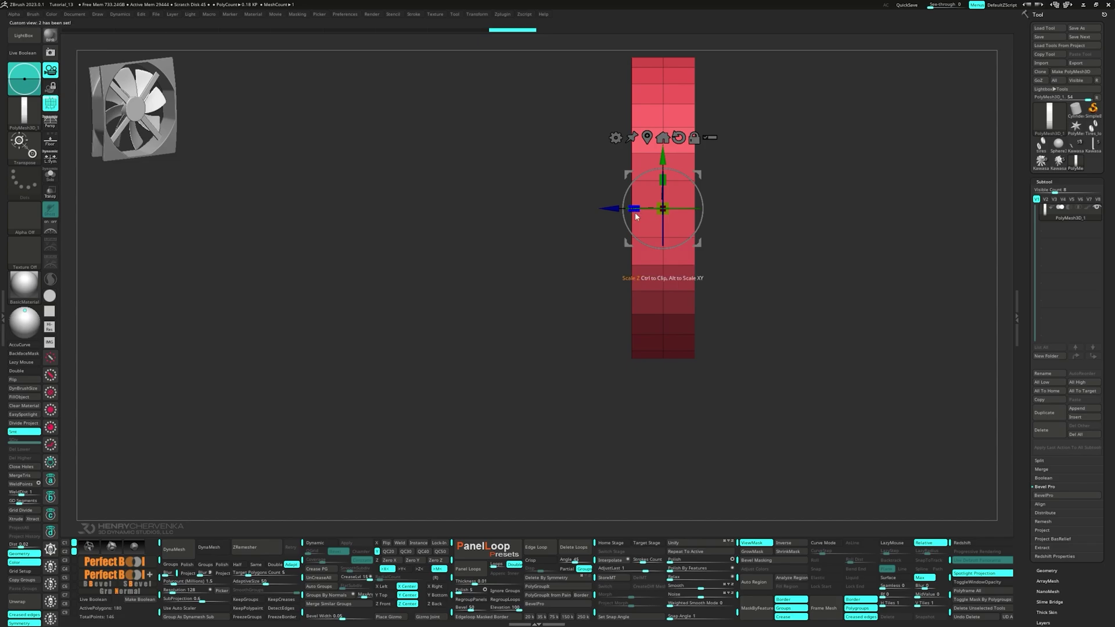
# Step: Inset the opposite cap by Flat Island and delete the middle edge loop around the cylinder's outer side
pyautogui.press('q')
pyautogui.moveTo(569, 235); pyautogui.dragTo(617, 182, button='right')
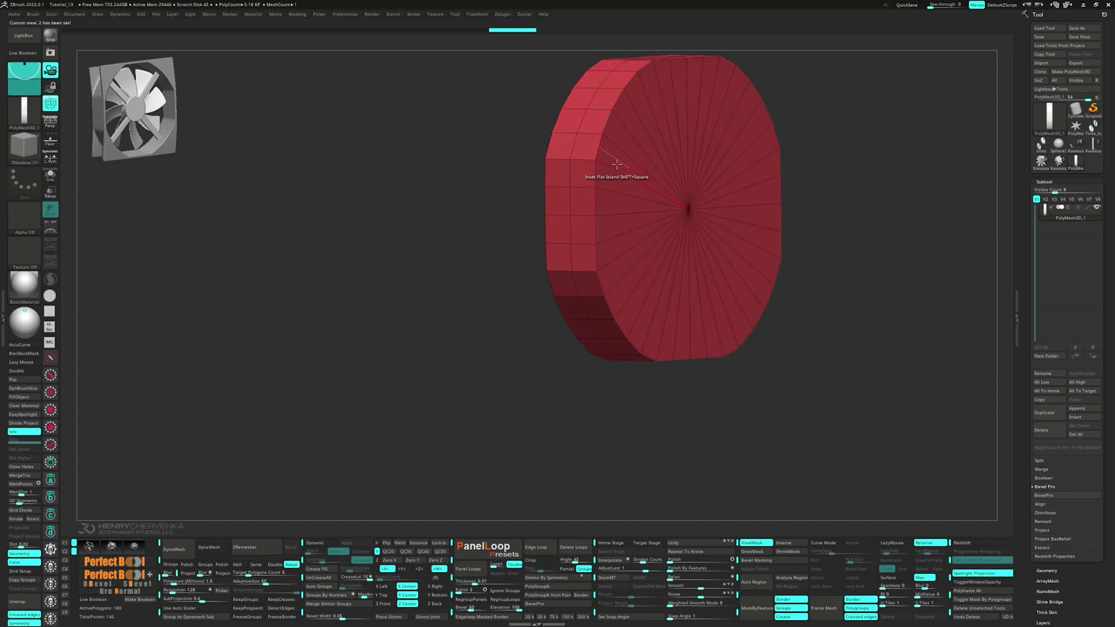
pyautogui.click(616, 164)
pyautogui.press('space')
pyautogui.click(570, 177)
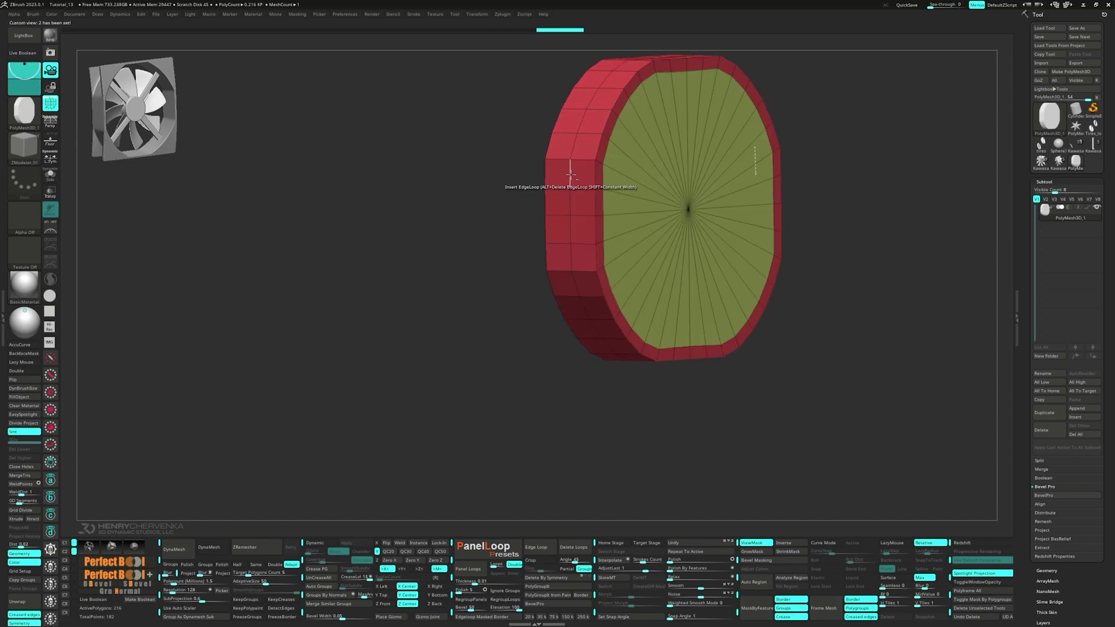
# Step: Push the inset cap through the cylinder using QMesh with the Polygroup Island target, leaving an open ring
pyautogui.press('space')
pyautogui.click(599, 242)
pyautogui.click(668, 326)
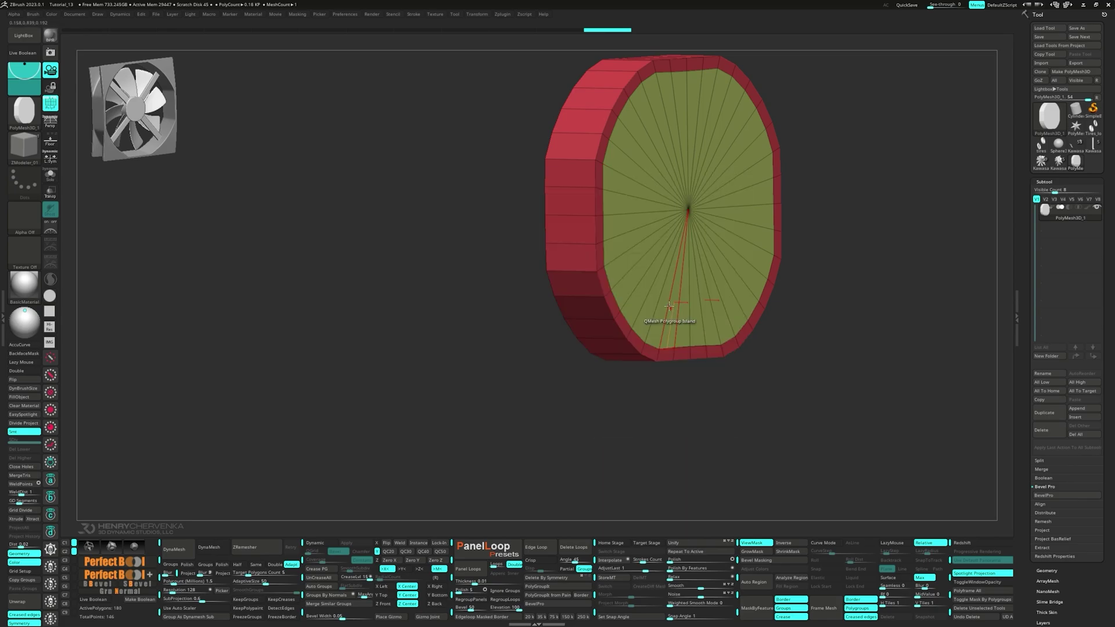
pyautogui.moveTo(622, 184); pyautogui.dragTo(384, 184)
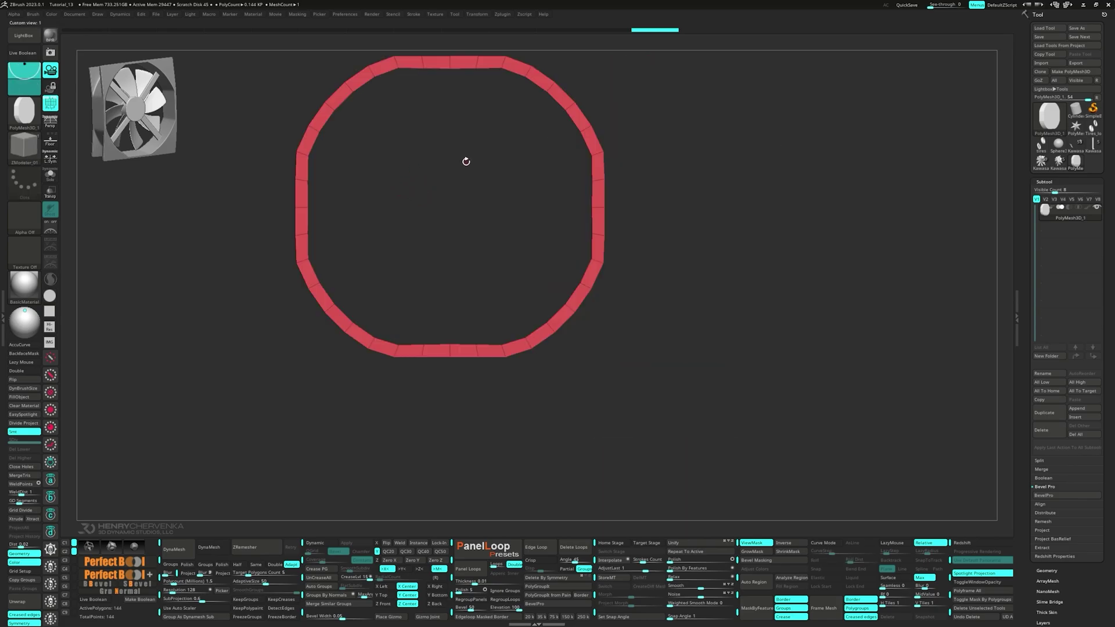
# Step: Thin the ring's upper and lower straight walls by masking around them and clipping their inner edges outward
pyautogui.moveTo(408, 119)
pyautogui.keyDown('ctrl'); pyautogui.mouseDown()
pyautogui.moveTo(501, 103)
pyautogui.moveTo(509, 56)
pyautogui.mouseUp(); pyautogui.keyUp('ctrl')
pyautogui.keyDown('ctrl'); pyautogui.click(483, 146); pyautogui.keyUp('ctrl')
pyautogui.keyDown('ctrl'); pyautogui.keyDown('shift'); pyautogui.moveTo(533, 123); pyautogui.dragTo(361, 63); pyautogui.keyUp('shift'); pyautogui.keyUp('ctrl')
pyautogui.keyDown('ctrl'); pyautogui.moveTo(438, 295); pyautogui.dragTo(506, 349); pyautogui.keyUp('ctrl')
pyautogui.keyDown('ctrl'); pyautogui.keyDown('shift'); pyautogui.moveTo(299, 348); pyautogui.dragTo(580, 398); pyautogui.keyUp('shift'); pyautogui.keyUp('ctrl')
# Step: Thin the ring's two straight side walls the same way, and clear the mask
pyautogui.keyDown('ctrl'); pyautogui.moveTo(569, 149); pyautogui.dragTo(594, 263); pyautogui.keyUp('ctrl')
pyautogui.keyDown('ctrl'); pyautogui.keyDown('shift'); pyautogui.moveTo(565, 263); pyautogui.dragTo(596, 268); pyautogui.keyUp('shift'); pyautogui.keyUp('ctrl')
pyautogui.keyDown('ctrl'); pyautogui.keyDown('shift'); pyautogui.moveTo(565, 259); pyautogui.dragTo(595, 122); pyautogui.keyUp('shift'); pyautogui.keyUp('ctrl')
pyautogui.keyDown('ctrl'); pyautogui.keyDown('shift'); pyautogui.moveTo(366, 145); pyautogui.dragTo(373, 182); pyautogui.keyUp('shift'); pyautogui.keyUp('ctrl')
pyautogui.hotkey('ctrl', 'z')
pyautogui.hotkey('ctrl', 'h')
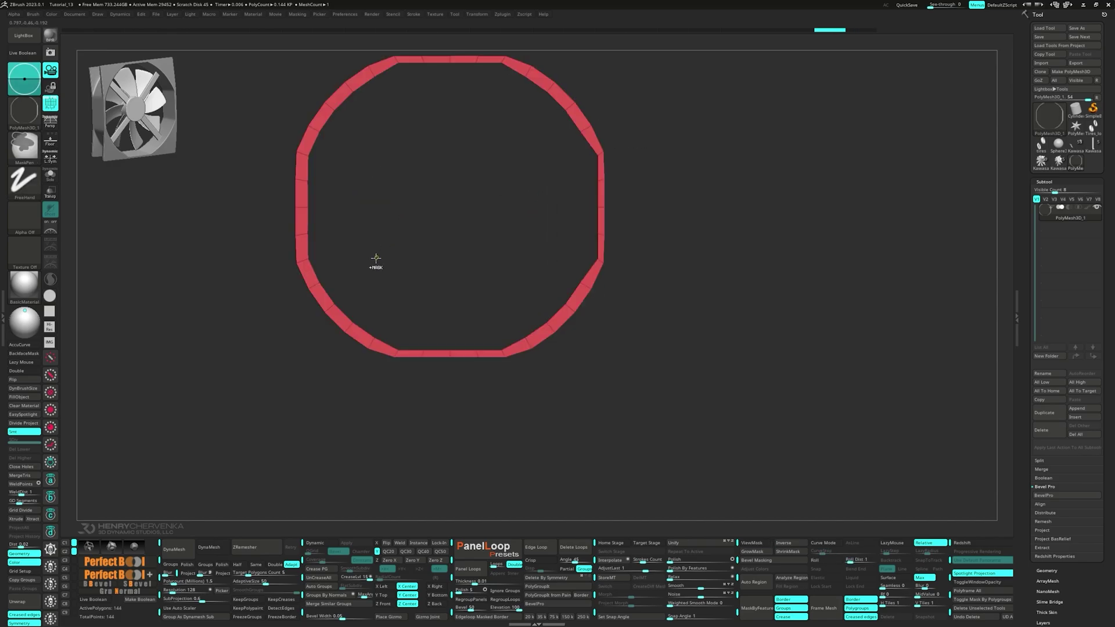
pyautogui.keyDown('ctrl'); pyautogui.keyDown('alt'); pyautogui.moveTo(370, 268); pyautogui.dragTo(301, 137); pyautogui.keyUp('alt'); pyautogui.keyUp('ctrl')
pyautogui.keyDown('ctrl'); pyautogui.keyDown('shift'); pyautogui.moveTo(332, 141); pyautogui.dragTo(302, 299); pyautogui.keyUp('shift'); pyautogui.keyUp('ctrl')
pyautogui.keyDown('ctrl'); pyautogui.moveTo(390, 249); pyautogui.dragTo(417, 267); pyautogui.keyUp('ctrl')
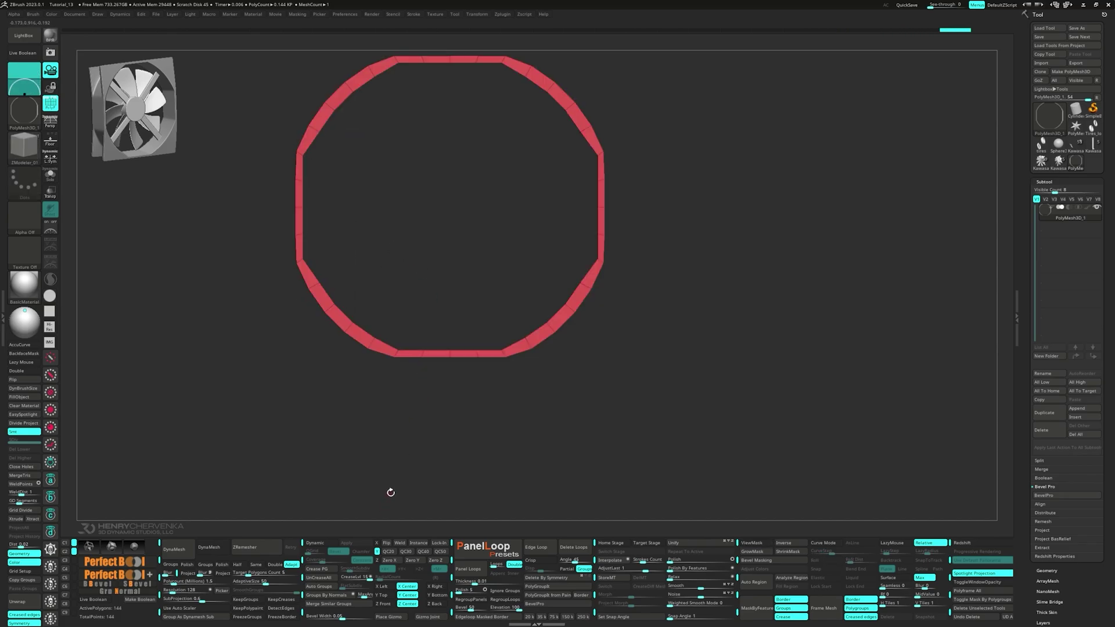
# Step: Mirror and weld the ring so that its opposite thinned walls match
pyautogui.press('w')
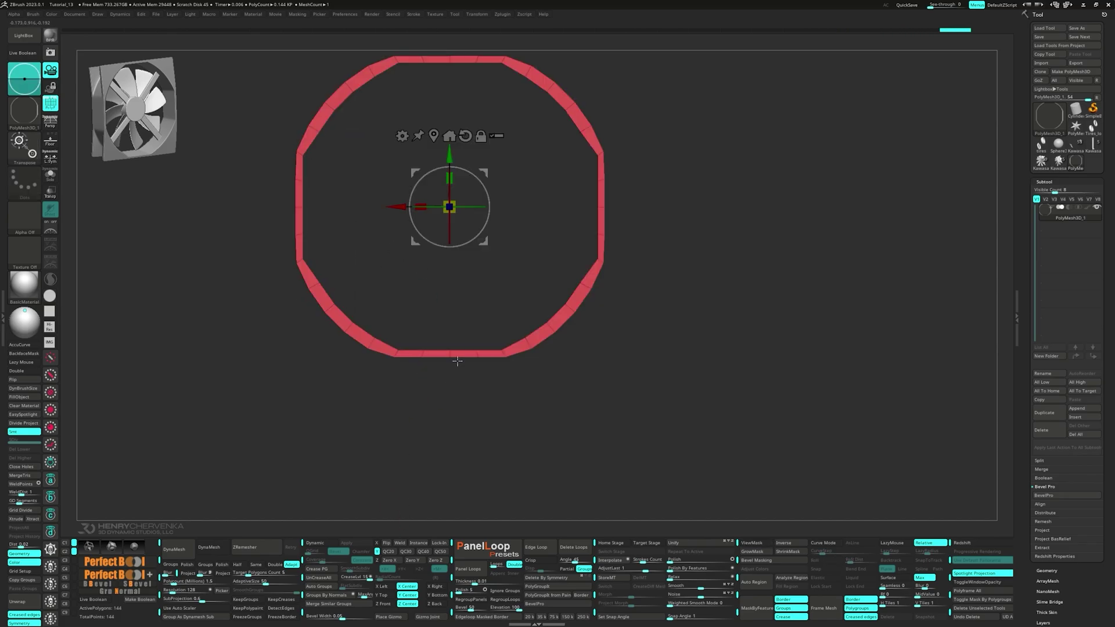
pyautogui.click(401, 544)
pyautogui.click(388, 545)
pyautogui.click(399, 544)
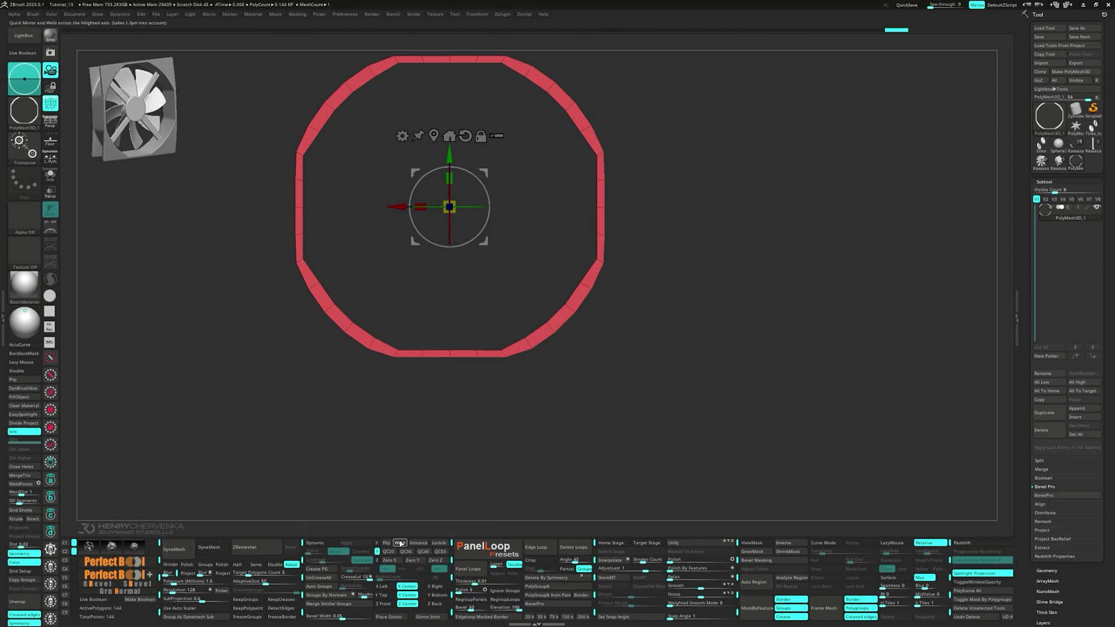
pyautogui.click(401, 543)
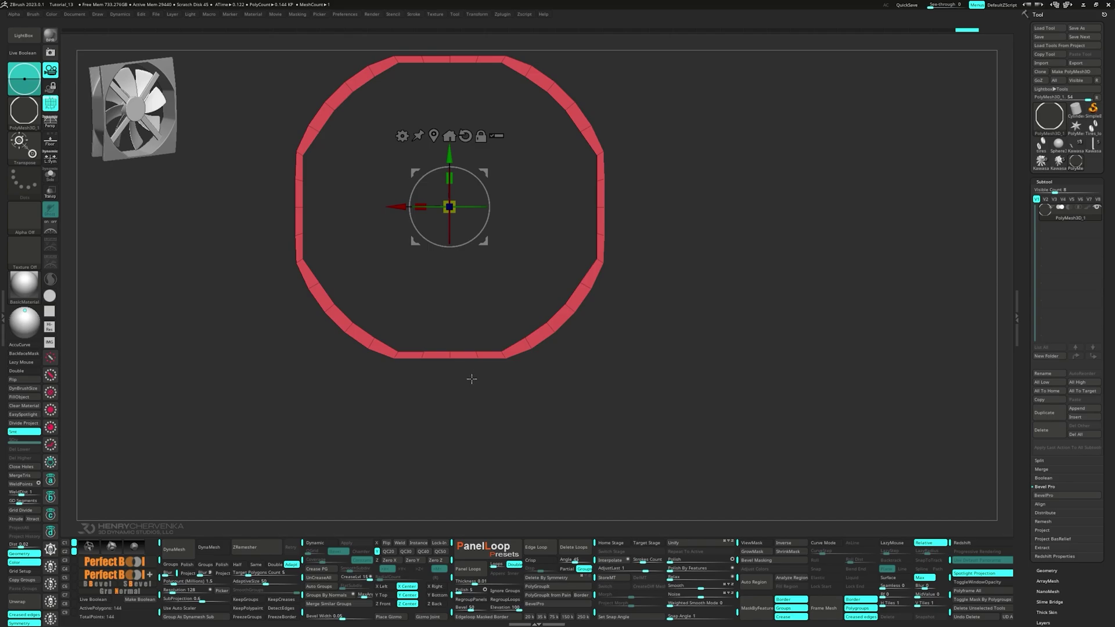
# Step: Insert edge loops around the ring's outer side close to both of its rims
pyautogui.press('q')
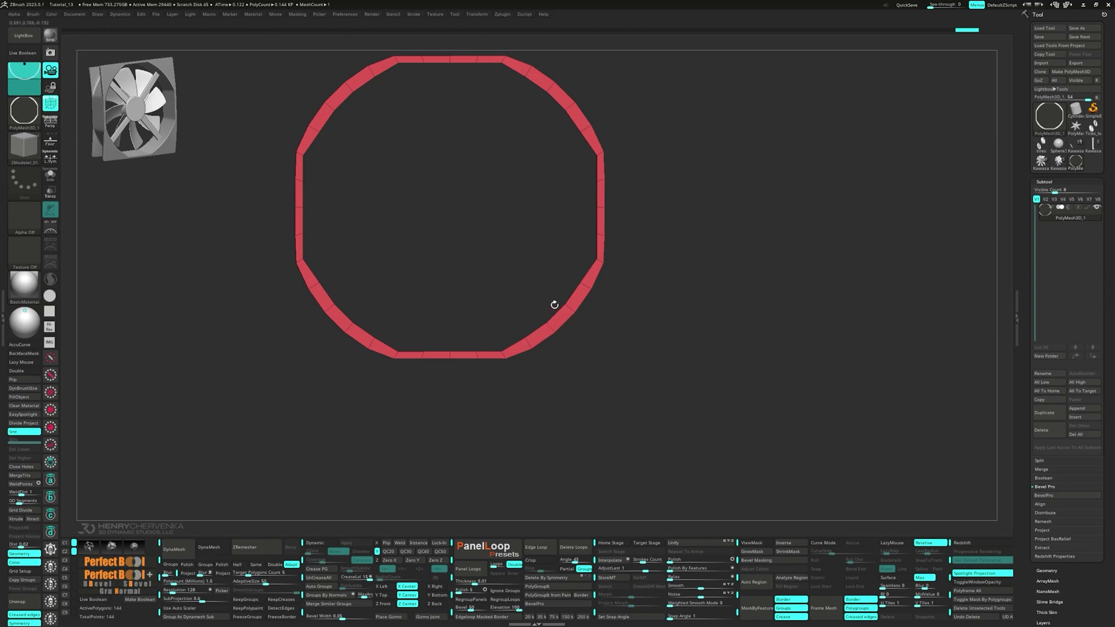
pyautogui.moveTo(546, 304); pyautogui.dragTo(512, 302)
pyautogui.keyDown('shift'); pyautogui.moveTo(509, 304); pyautogui.dragTo(534, 302, button='right'); pyautogui.keyUp('shift')
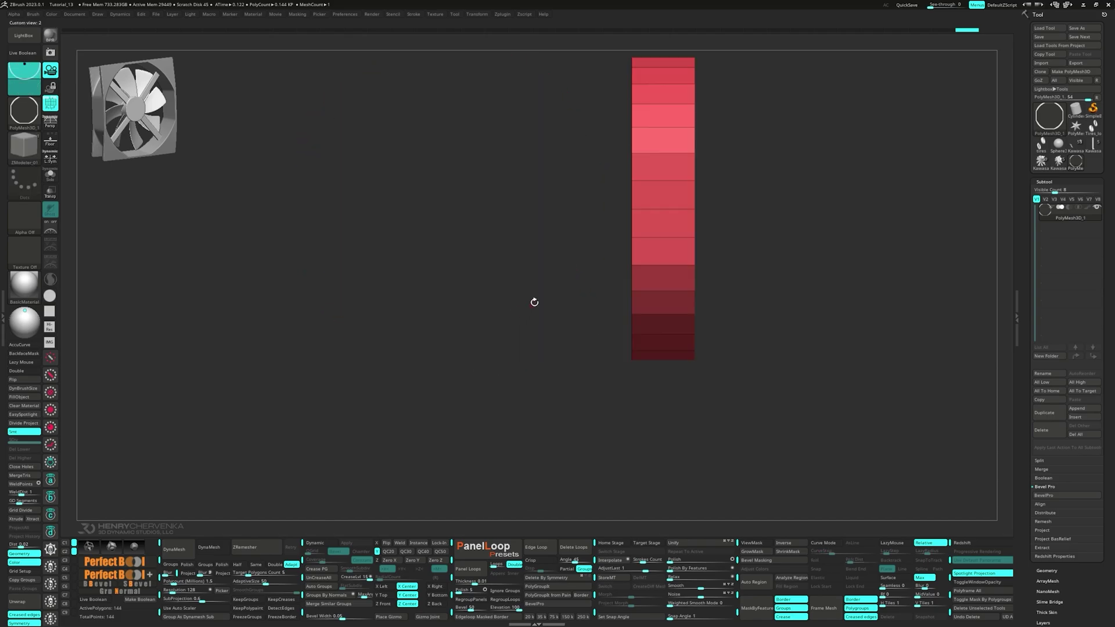
pyautogui.press('space')
pyautogui.click(651, 208)
pyautogui.moveTo(684, 208); pyautogui.dragTo(455, 193)
# Step: Extrude the narrow rim strips on the ring's four curved sections slightly outward with QMesh
pyautogui.moveTo(445, 128); pyautogui.dragTo(475, 157, button='right')
pyautogui.press('space')
pyautogui.click(352, 251)
pyautogui.press('space')
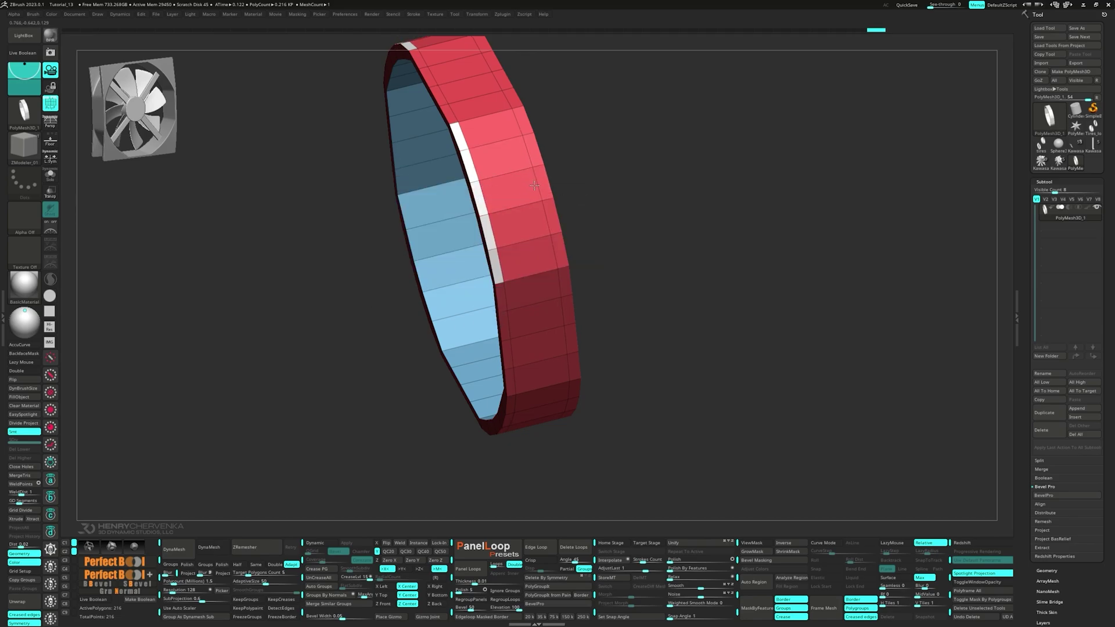
pyautogui.moveTo(561, 258); pyautogui.dragTo(558, 218, button='right')
pyautogui.moveTo(537, 284); pyautogui.dragTo(497, 291, button='right')
pyautogui.moveTo(510, 202); pyautogui.dragTo(512, 178, button='right')
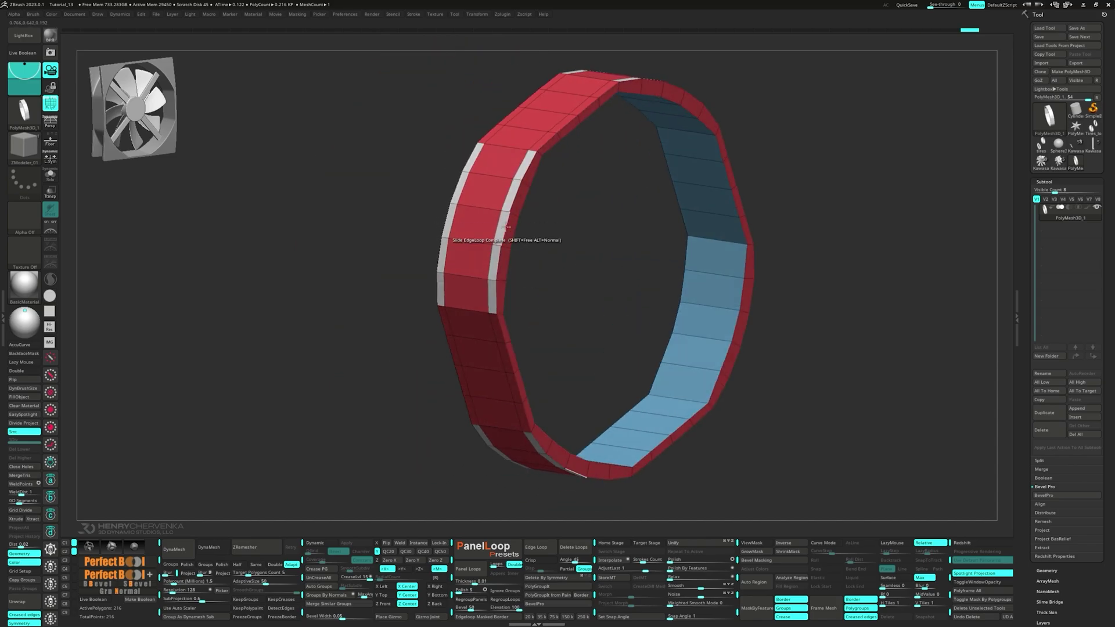
pyautogui.moveTo(500, 228); pyautogui.dragTo(494, 227)
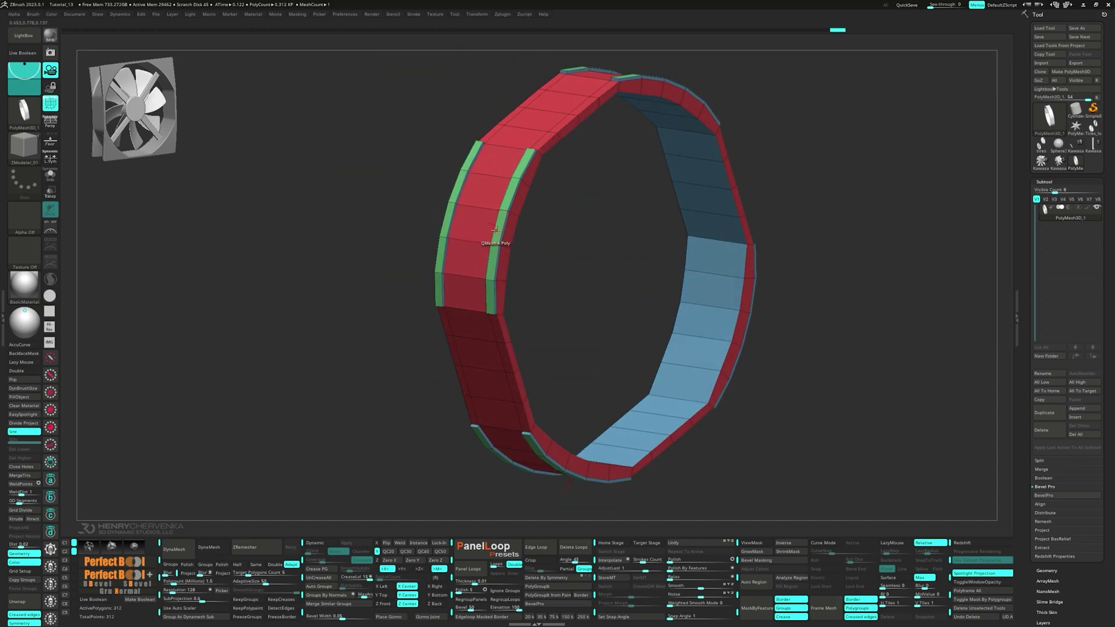
# Step: Mask by the extruded strips' polygroup and shape the strips into square corner flanges with a rectangular clip from the front
pyautogui.press('space')
pyautogui.click(494, 257)
pyautogui.click(511, 349)
pyautogui.click(499, 230)
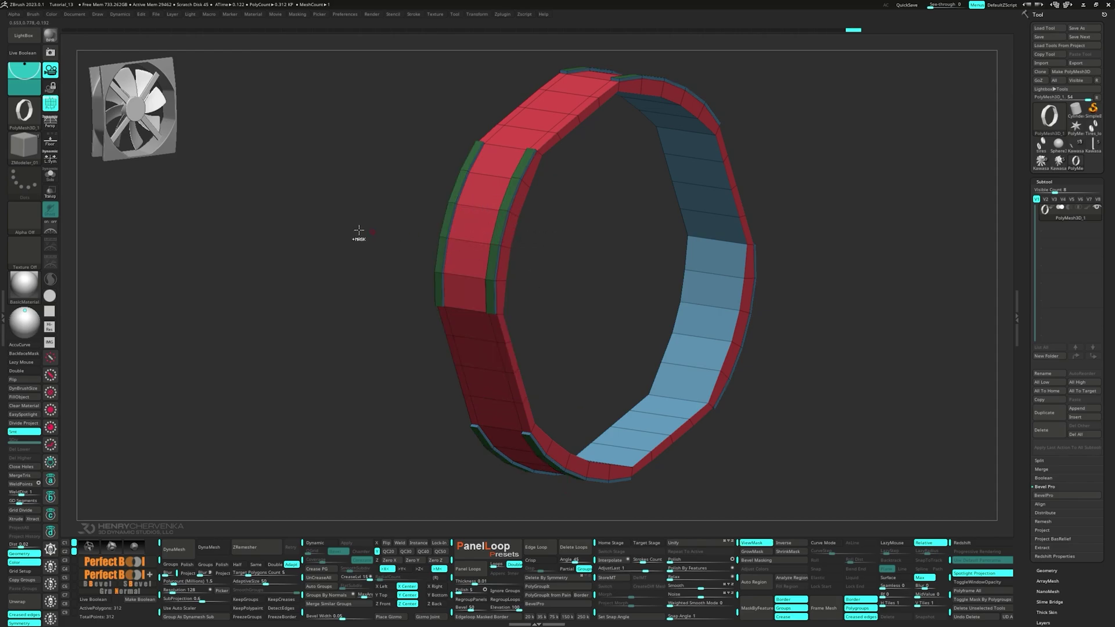
pyautogui.keyDown('shift'); pyautogui.moveTo(361, 242); pyautogui.dragTo(376, 244); pyautogui.keyUp('shift')
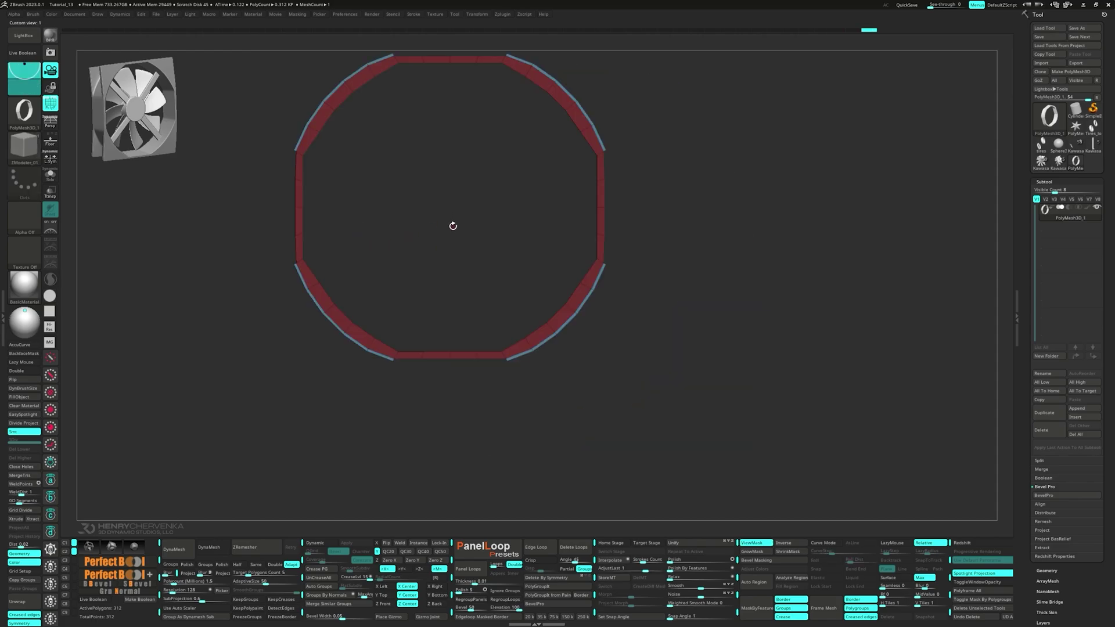
pyautogui.press('b')
pyautogui.press('c')
pyautogui.press('r')
pyautogui.moveTo(440, 191)
pyautogui.keyDown('ctrl'); pyautogui.keyDown('shift'); pyautogui.mouseDown()
pyautogui.moveTo(538, 316)
pyautogui.moveTo(501, 295)
pyautogui.moveTo(489, 261)
pyautogui.moveTo(606, 363)
pyautogui.moveTo(349, 209)
pyautogui.mouseUp(); pyautogui.keyUp('shift'); pyautogui.keyUp('ctrl')
# Step: Collapse the short step edges at the flange ends along the first straight walls of the ring
pyautogui.keyDown('ctrl'); pyautogui.moveTo(486, 196); pyautogui.dragTo(463, 169, button='right'); pyautogui.keyUp('ctrl')
pyautogui.press('space')
pyautogui.click(368, 210)
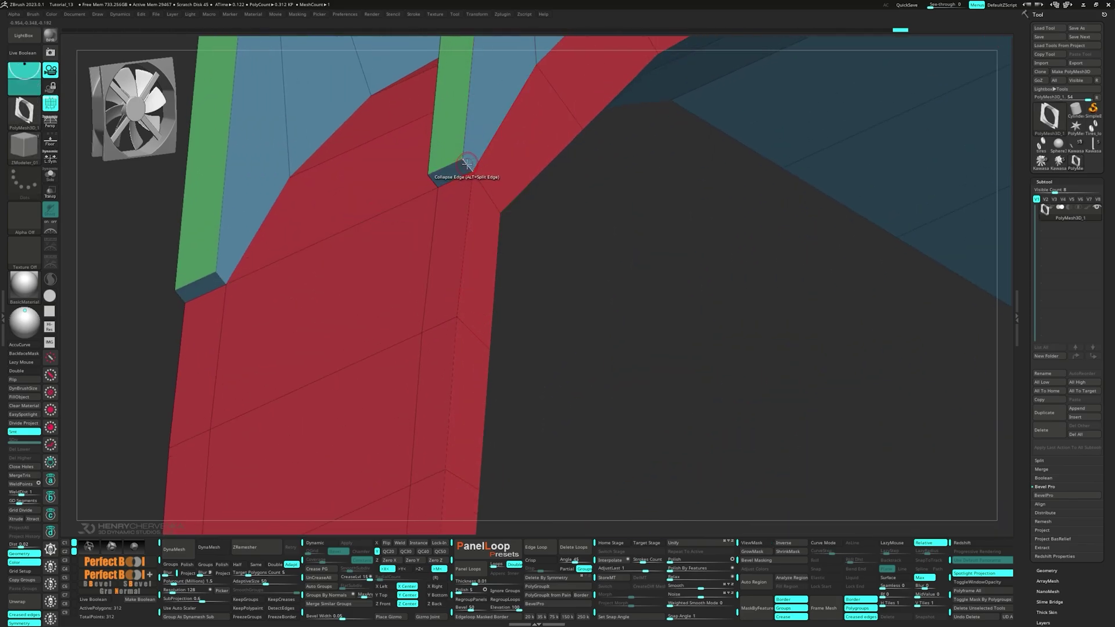
pyautogui.click(442, 177)
pyautogui.click(199, 290)
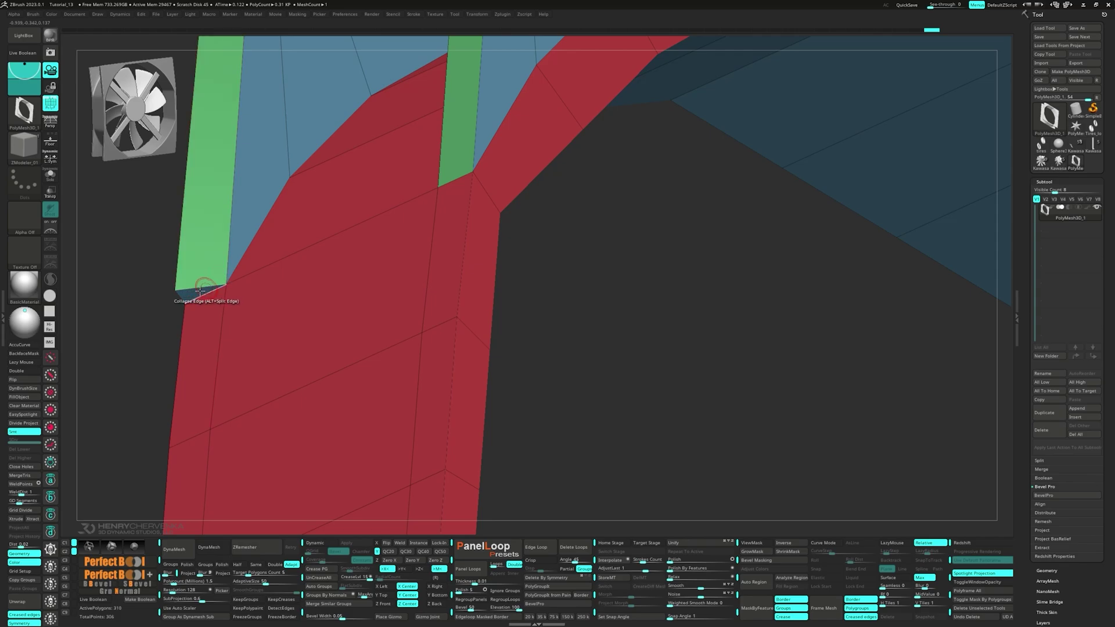
pyautogui.click(180, 295)
pyautogui.keyDown('ctrl'); pyautogui.moveTo(180, 295); pyautogui.dragTo(451, 211, button='right'); pyautogui.keyUp('ctrl')
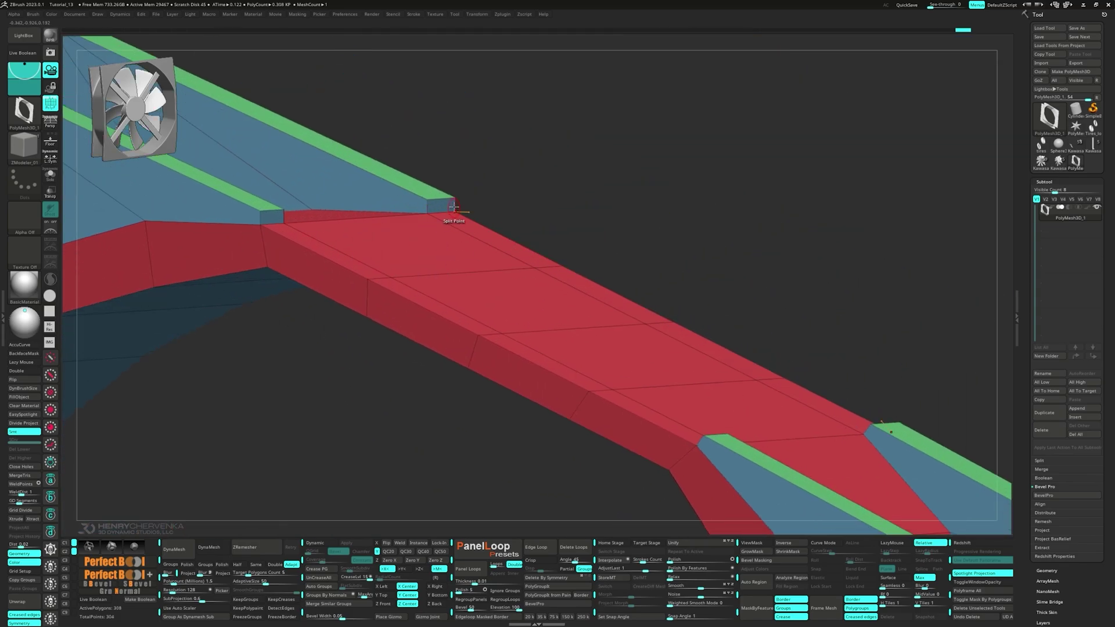
pyautogui.click(438, 205)
pyautogui.click(442, 208)
pyautogui.click(256, 217)
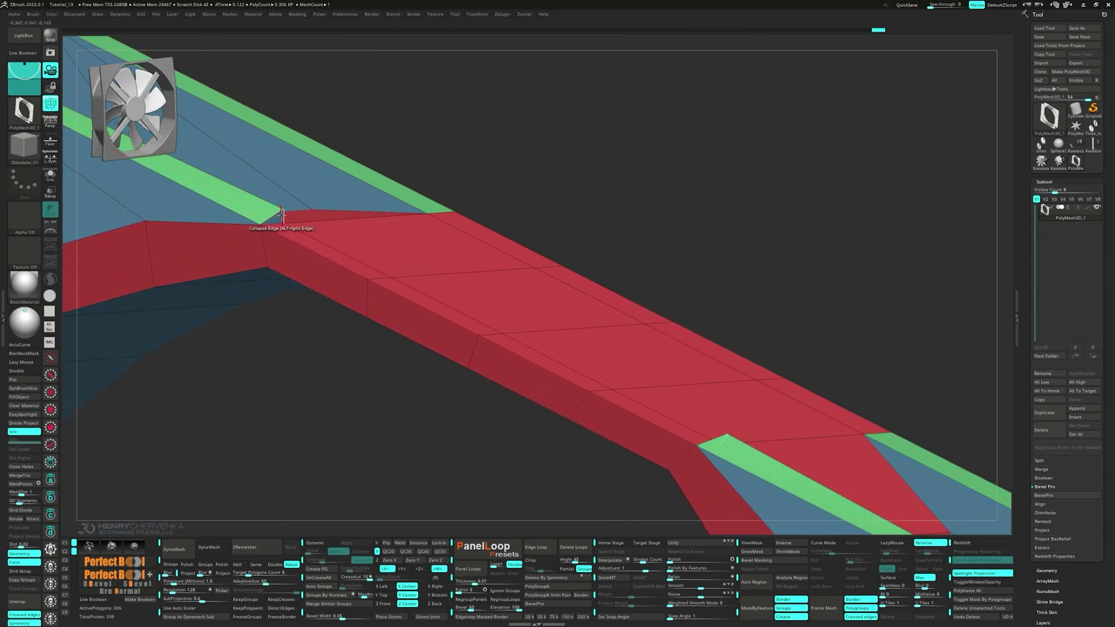
pyautogui.click(282, 216)
# Step: Collapse the leftover short edges at the remaining corner flange ends around the frame
pyautogui.keyDown('ctrl'); pyautogui.moveTo(346, 256); pyautogui.dragTo(491, 310, button='right'); pyautogui.keyUp('ctrl')
pyautogui.click(444, 293)
pyautogui.click(445, 318)
pyautogui.keyDown('alt'); pyautogui.moveTo(446, 488); pyautogui.dragTo(441, 262, button='right'); pyautogui.keyUp('alt')
pyautogui.click(422, 321)
pyautogui.click(419, 349)
pyautogui.keyDown('ctrl'); pyautogui.moveTo(441, 262); pyautogui.dragTo(401, 266, button='right'); pyautogui.keyUp('ctrl')
pyautogui.click(399, 240)
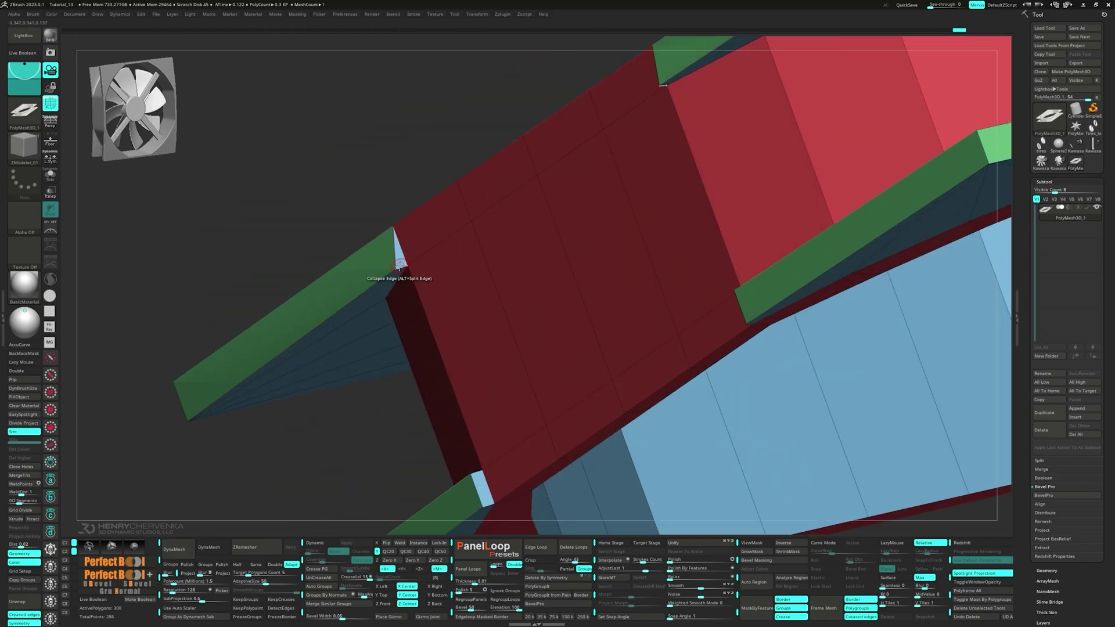
pyautogui.click(400, 266)
pyautogui.keyDown('alt'); pyautogui.moveTo(474, 445); pyautogui.dragTo(424, 294, button='right'); pyautogui.keyUp('alt')
pyautogui.click(424, 323)
pyautogui.moveTo(424, 323); pyautogui.dragTo(390, 314)
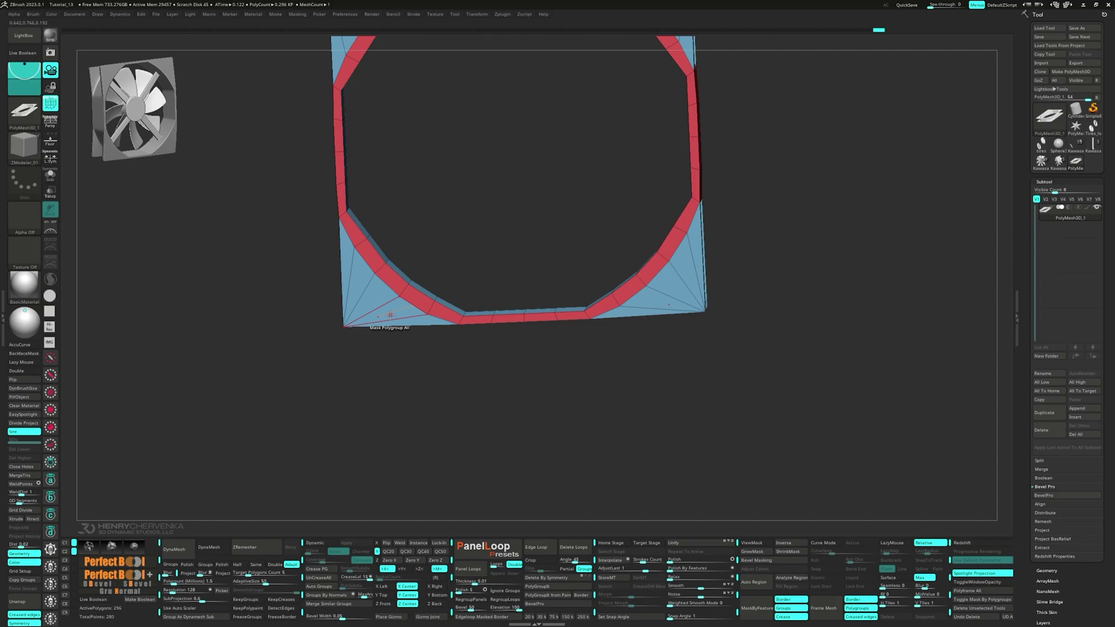
# Step: Insert an edge loop around the middle of the ring's width
pyautogui.moveTo(386, 309); pyautogui.dragTo(372, 276, button='right')
pyautogui.press('space')
pyautogui.click(353, 283)
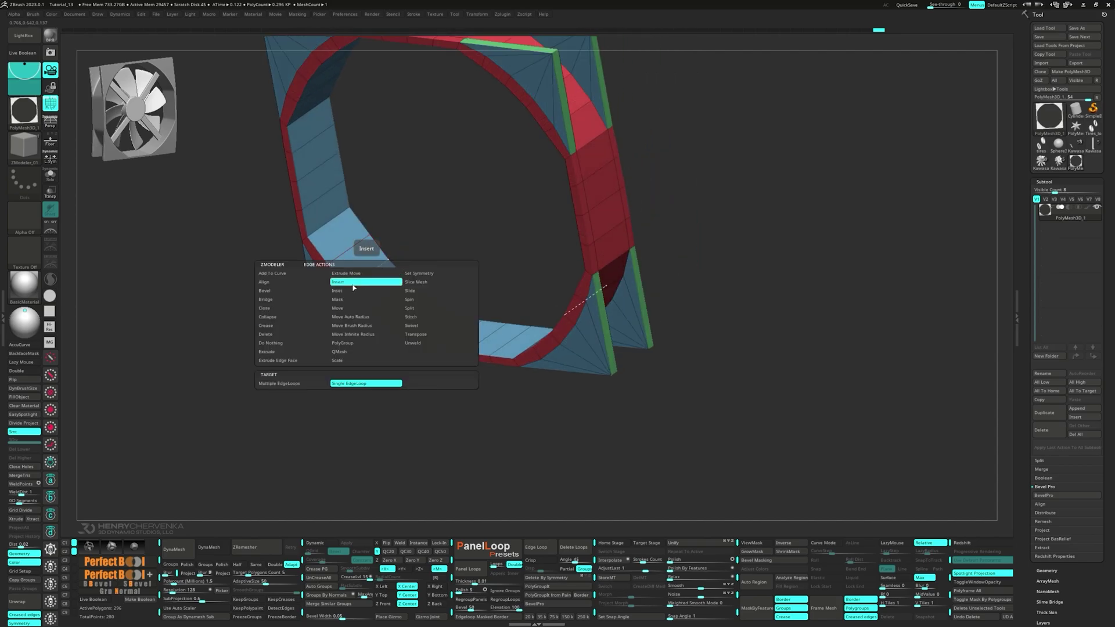
pyautogui.click(302, 384)
pyautogui.moveTo(365, 278); pyautogui.dragTo(306, 241, button='right')
pyautogui.click(359, 199)
pyautogui.hotkey('ctrl', 'z')
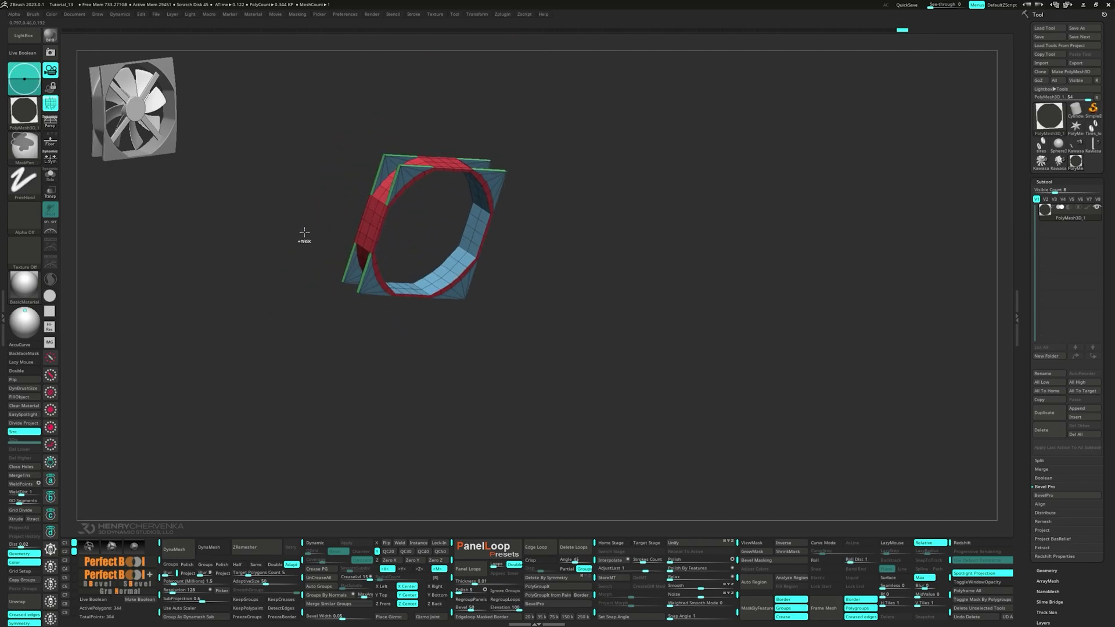
# Step: Turn on dynamic subdivision for the frame and set up creasing of partial edge loops along its edges
pyautogui.press('d')
pyautogui.press('f')
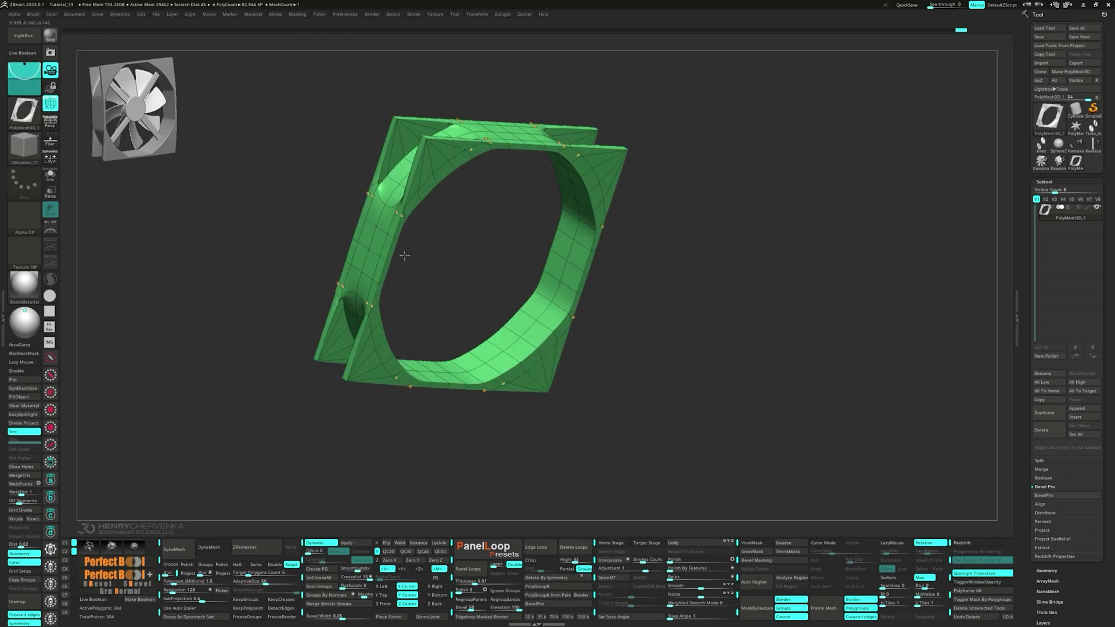
pyautogui.press('space')
pyautogui.click(329, 296)
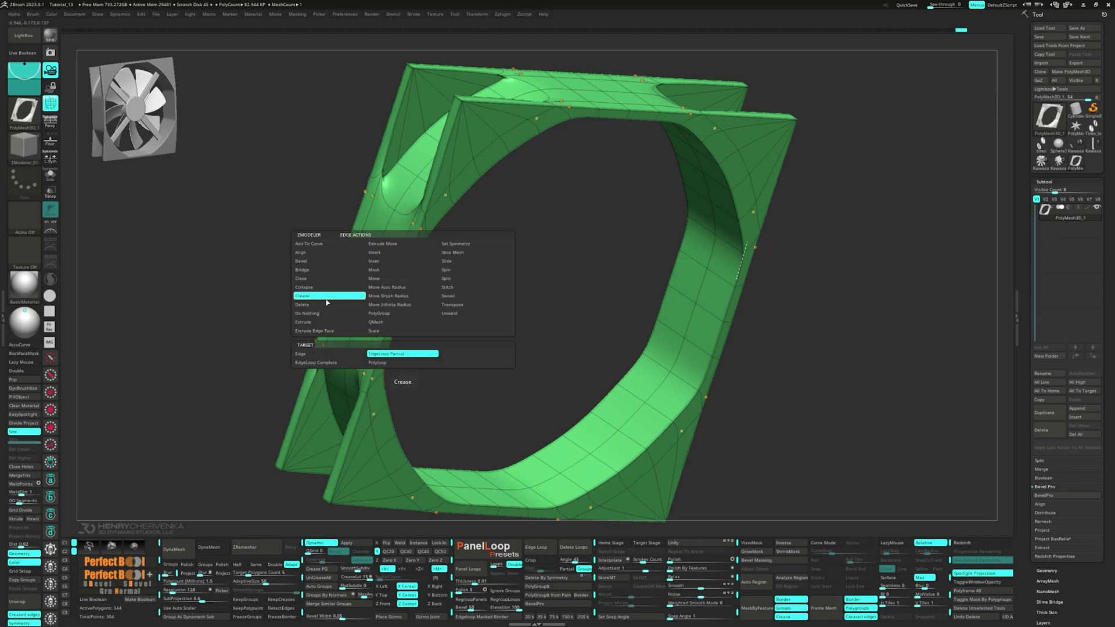
pyautogui.click(377, 354)
pyautogui.moveTo(364, 223); pyautogui.dragTo(455, 238, button='right')
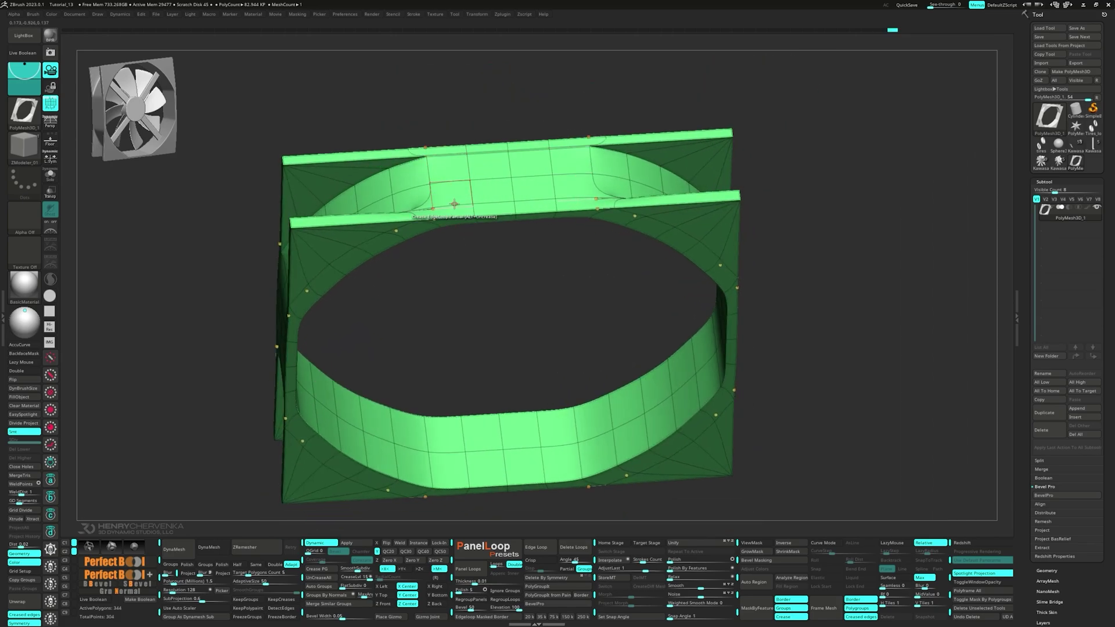
pyautogui.moveTo(493, 204); pyautogui.dragTo(527, 269, button='right')
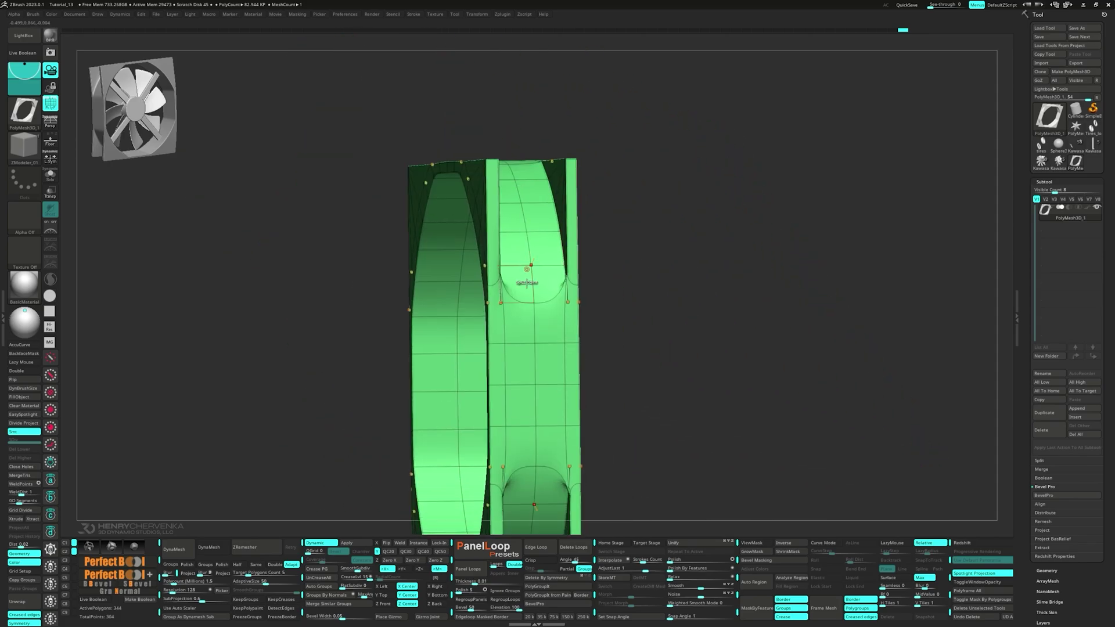
pyautogui.moveTo(558, 336)
pyautogui.mouseDown(button='right')
pyautogui.moveTo(585, 301)
pyautogui.moveTo(552, 352)
pyautogui.mouseUp(button='right')
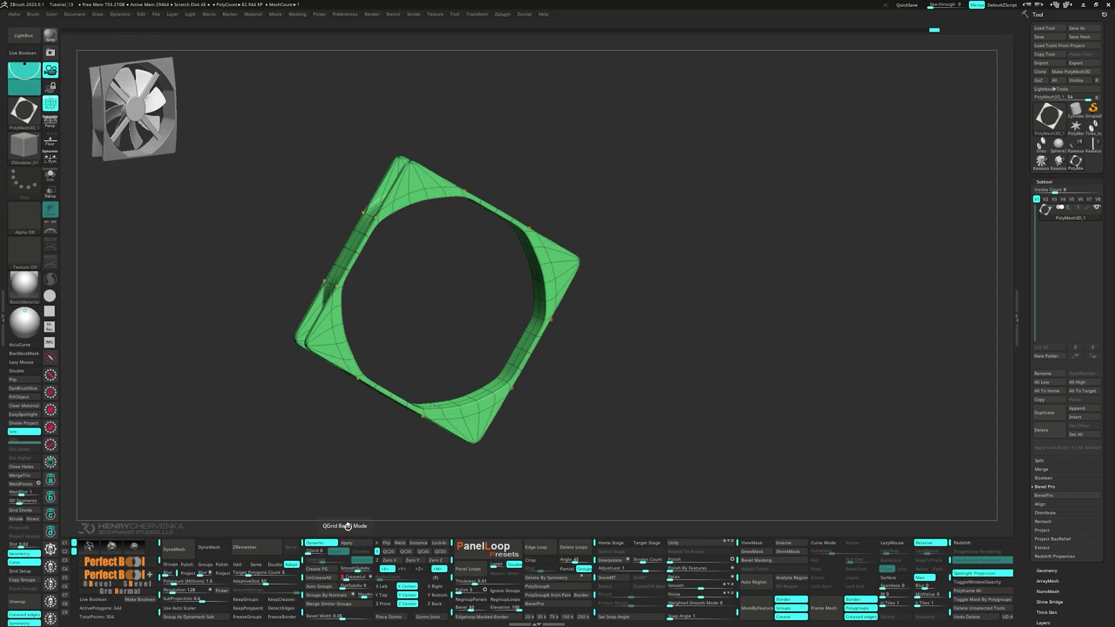
# Step: Insert single edge loops on the frame to tighten its smoothed edges
pyautogui.hotkey('shift', 'f')
pyautogui.moveTo(312, 366); pyautogui.dragTo(462, 326, button='right')
pyautogui.moveTo(560, 335); pyautogui.dragTo(465, 217, button='right')
pyautogui.press('space')
pyautogui.click(452, 231)
pyautogui.click(450, 330)
pyautogui.moveTo(450, 279); pyautogui.dragTo(458, 204, button='right')
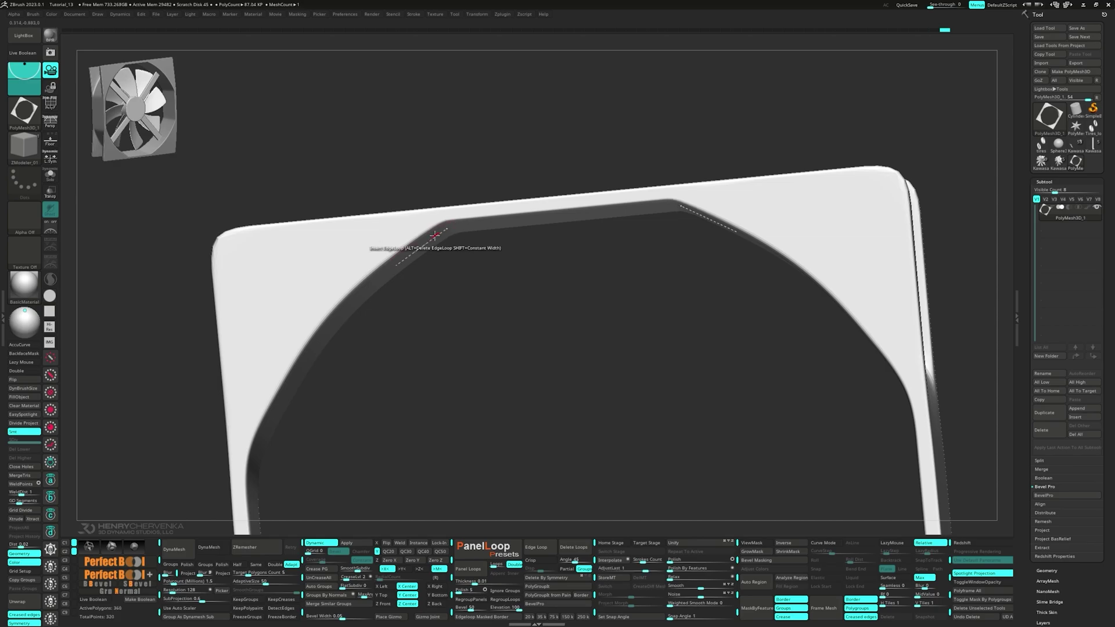
pyautogui.hotkey('shift', 'f')
# Step: Insert supporting edge loops close to the opening's rim at the frame's lower straight wall
pyautogui.keyDown('alt'); pyautogui.moveTo(285, 455); pyautogui.dragTo(432, 351, button='right'); pyautogui.keyUp('alt')
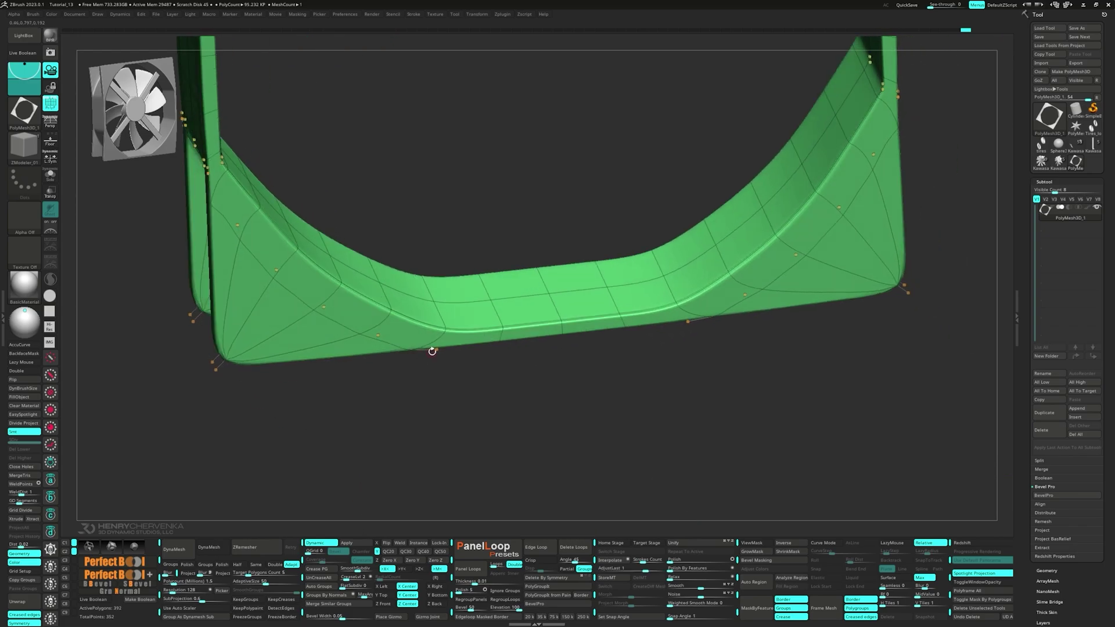
pyautogui.click(476, 334)
pyautogui.keyDown('ctrl'); pyautogui.moveTo(486, 368); pyautogui.dragTo(509, 382); pyautogui.keyUp('ctrl')
pyautogui.click(468, 335)
pyautogui.hotkey('shift', 'f')
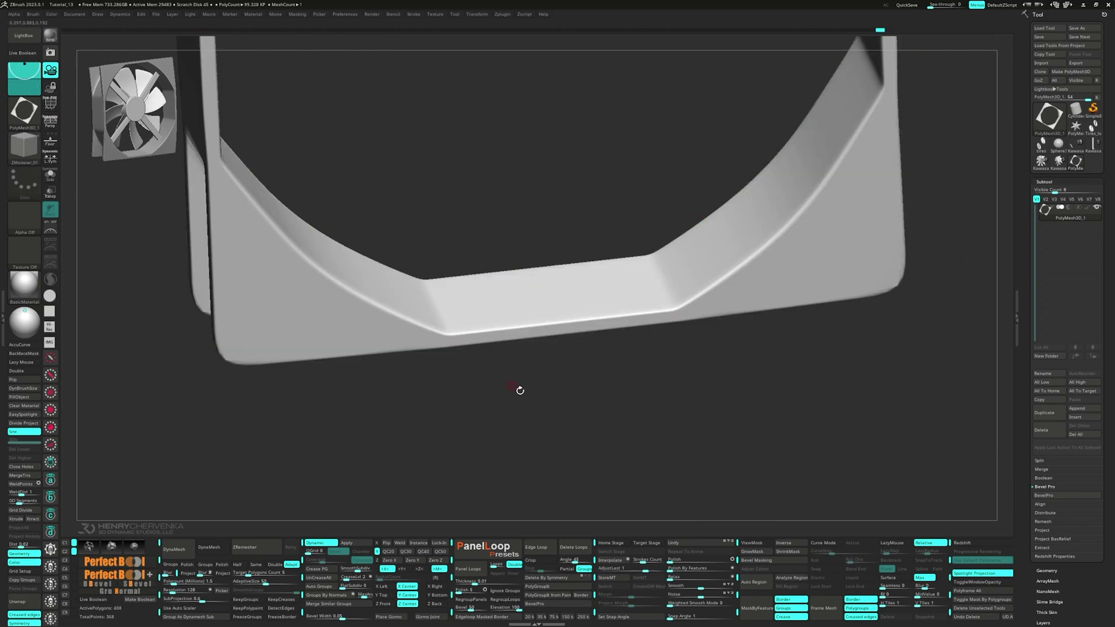
pyautogui.keyDown('ctrl'); pyautogui.moveTo(520, 390); pyautogui.dragTo(426, 294, button='right'); pyautogui.keyUp('ctrl')
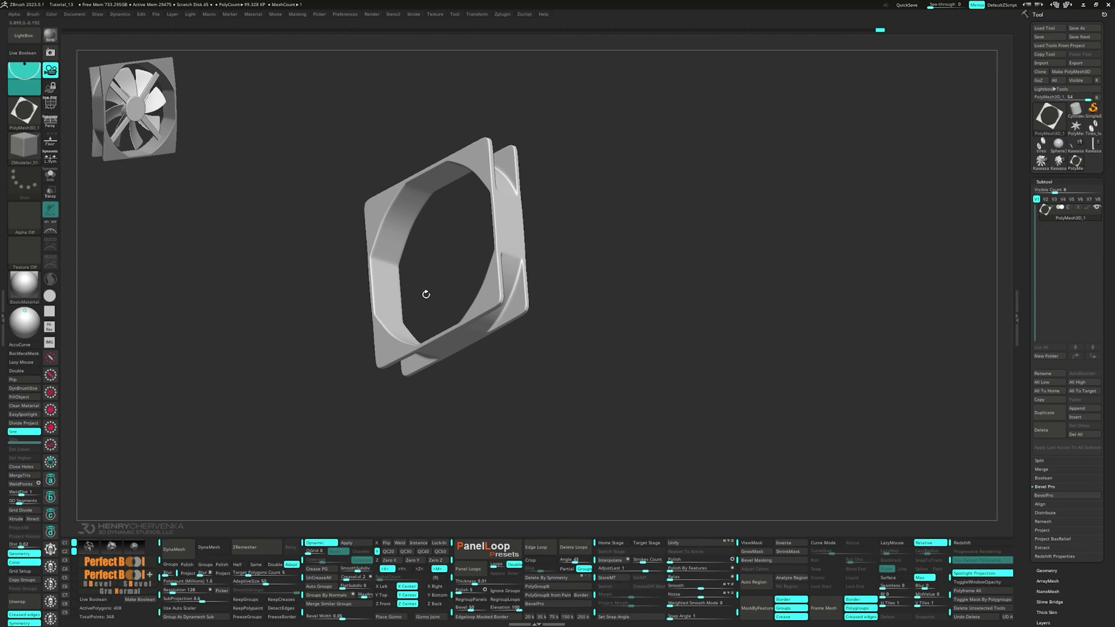
# Step: Assign a separate polygroup to the curved inner corner sections of the frame's opening
pyautogui.hotkey('shift', 'f')
pyautogui.keyDown('ctrl'); pyautogui.moveTo(396, 199); pyautogui.dragTo(398, 273, button='right'); pyautogui.keyUp('ctrl')
pyautogui.press('space')
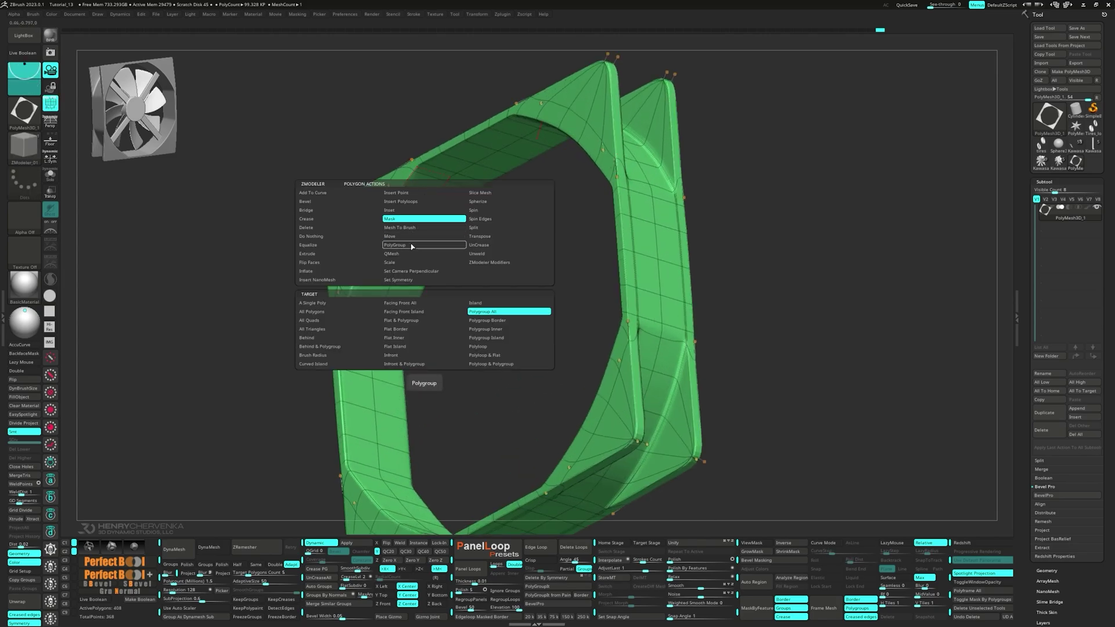
pyautogui.click(394, 244)
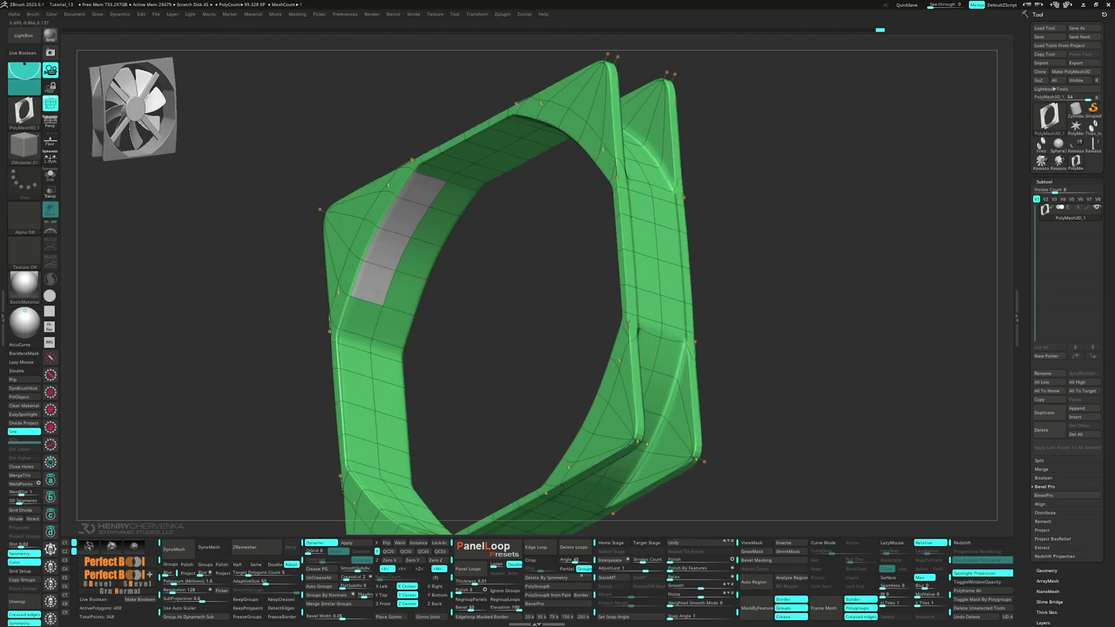
pyautogui.moveTo(421, 233); pyautogui.dragTo(436, 220)
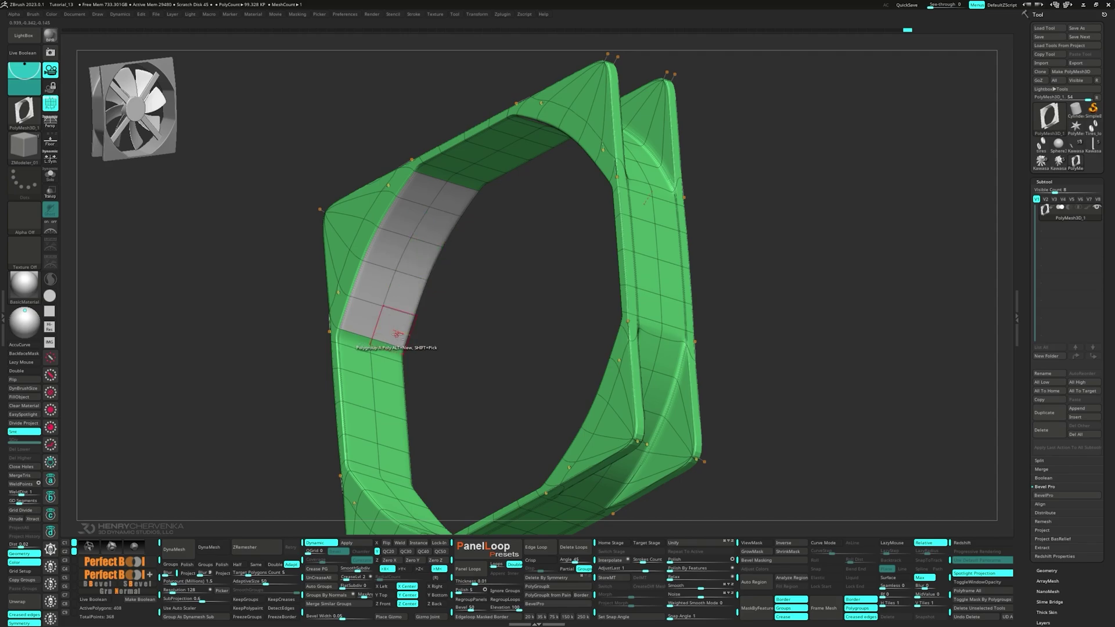
pyautogui.moveTo(397, 334); pyautogui.dragTo(345, 232, button='right')
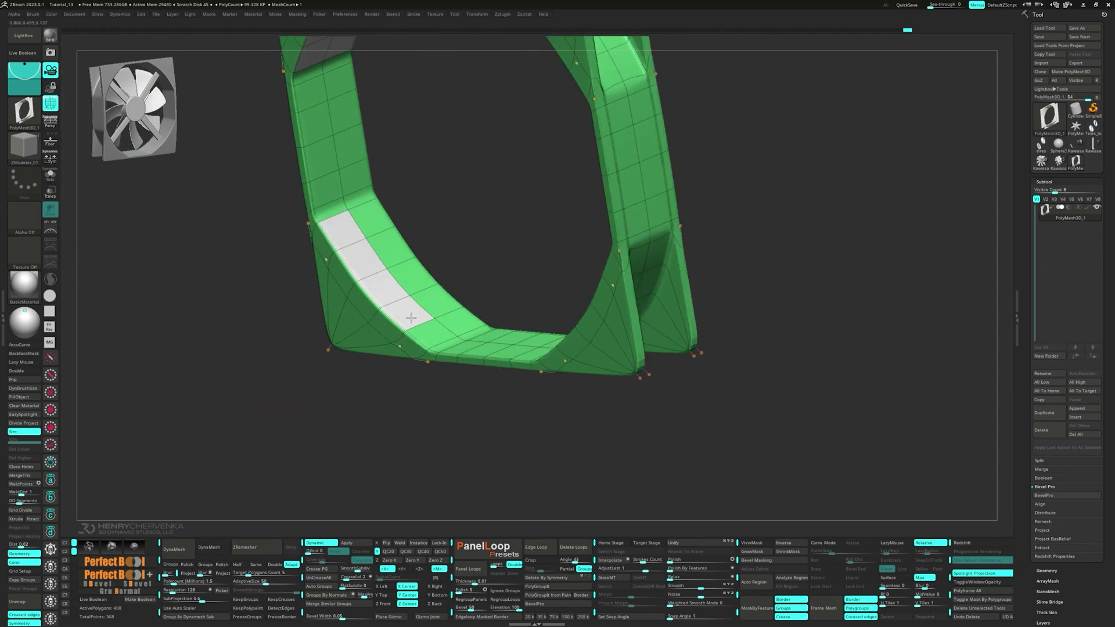
pyautogui.click(388, 254)
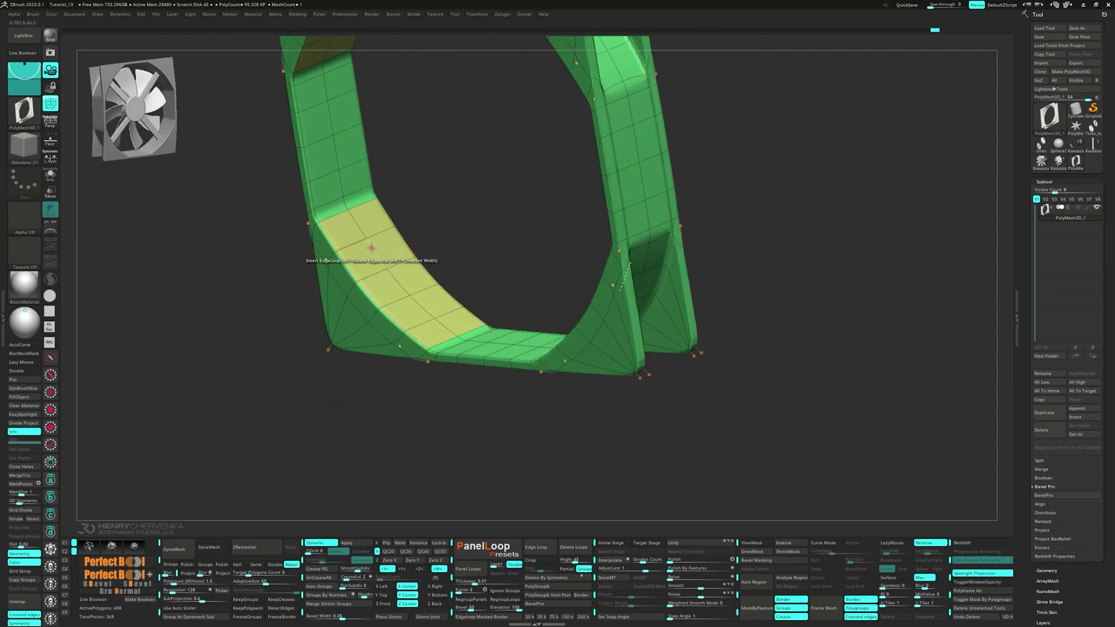
# Step: Mask the frame around the curved inner polygroup, smooth the sections with Polish By Features, and clear the mask
pyautogui.moveTo(372, 248); pyautogui.dragTo(670, 503, button='right')
pyautogui.keyDown('ctrl'); pyautogui.keyDown('shift'); pyautogui.click(401, 249); pyautogui.keyUp('shift'); pyautogui.keyUp('ctrl')
pyautogui.keyDown('ctrl'); pyautogui.click(461, 224); pyautogui.keyUp('ctrl')
pyautogui.keyDown('ctrl'); pyautogui.keyDown('shift'); pyautogui.click(461, 225); pyautogui.keyUp('shift'); pyautogui.keyUp('ctrl')
pyautogui.keyDown('ctrl'); pyautogui.click(456, 231); pyautogui.keyUp('ctrl')
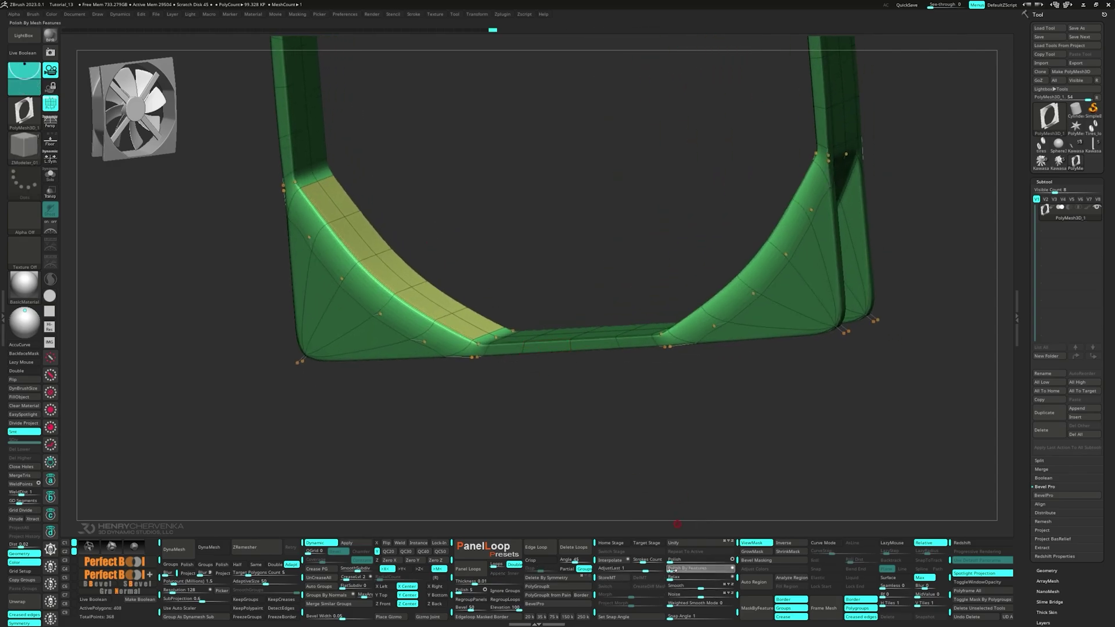
pyautogui.moveTo(674, 570); pyautogui.dragTo(705, 569)
pyautogui.keyDown('ctrl'); pyautogui.moveTo(624, 456); pyautogui.dragTo(604, 441); pyautogui.keyUp('ctrl')
pyautogui.keyDown('ctrl'); pyautogui.moveTo(598, 442); pyautogui.dragTo(465, 334, button='right'); pyautogui.keyUp('ctrl')
pyautogui.hotkey('shift', 'f')
pyautogui.keyDown('alt'); pyautogui.moveTo(466, 333); pyautogui.dragTo(524, 395, button='right'); pyautogui.keyUp('alt')
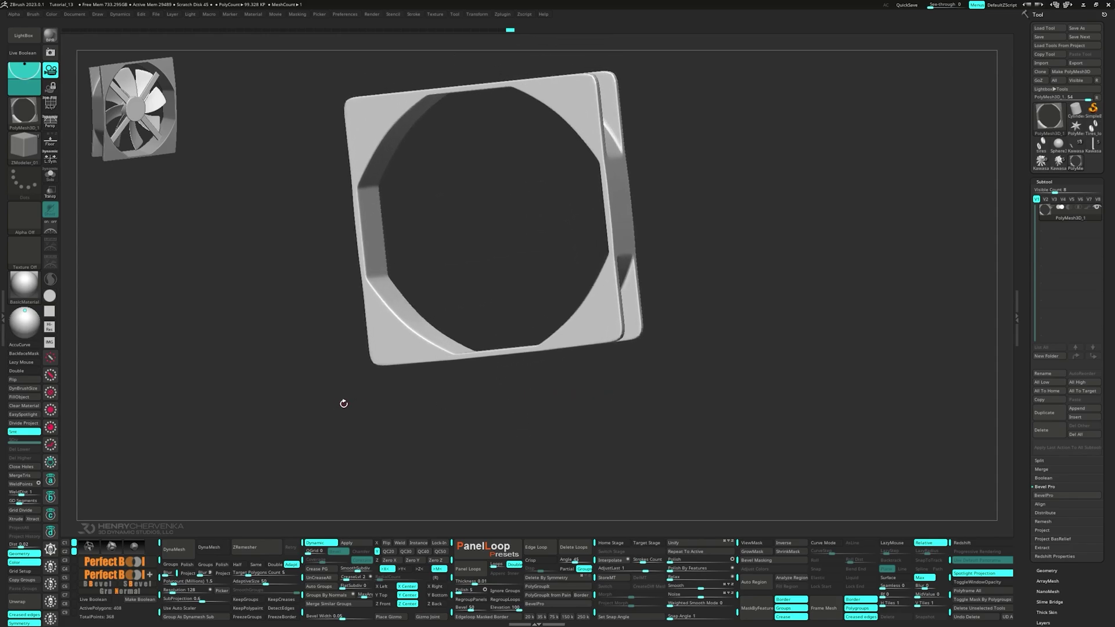
# Step: Apply the soft deformer to the frame in an edge-on view and lower its two outer ends by about 0.06
pyautogui.moveTo(442, 431); pyautogui.dragTo(467, 417, button='right')
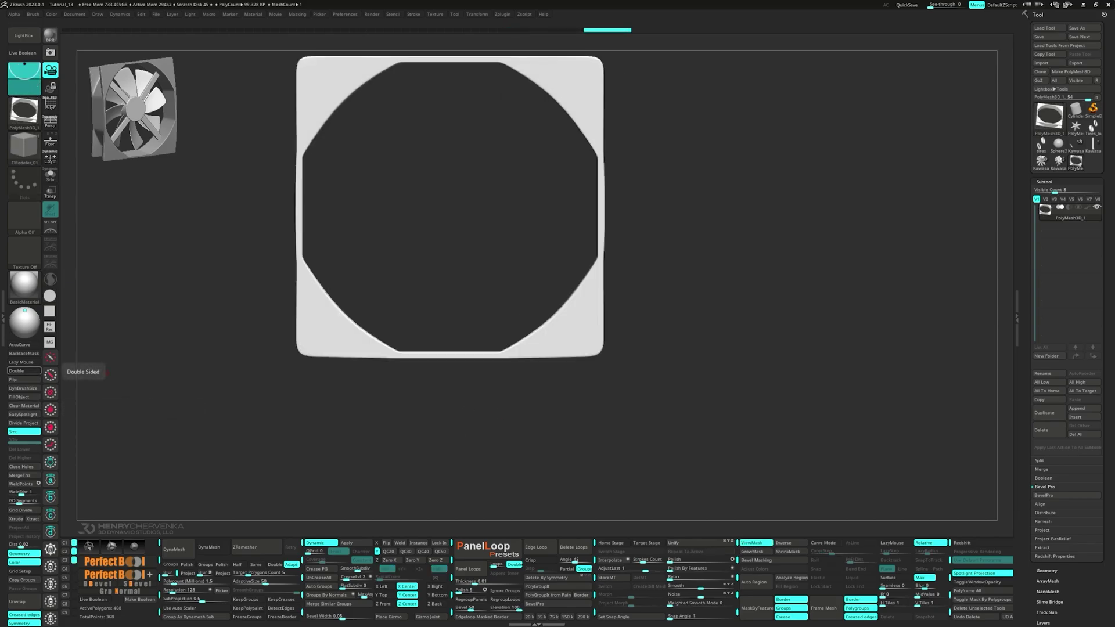
pyautogui.moveTo(623, 429); pyautogui.dragTo(633, 418, button='right')
pyautogui.press('w')
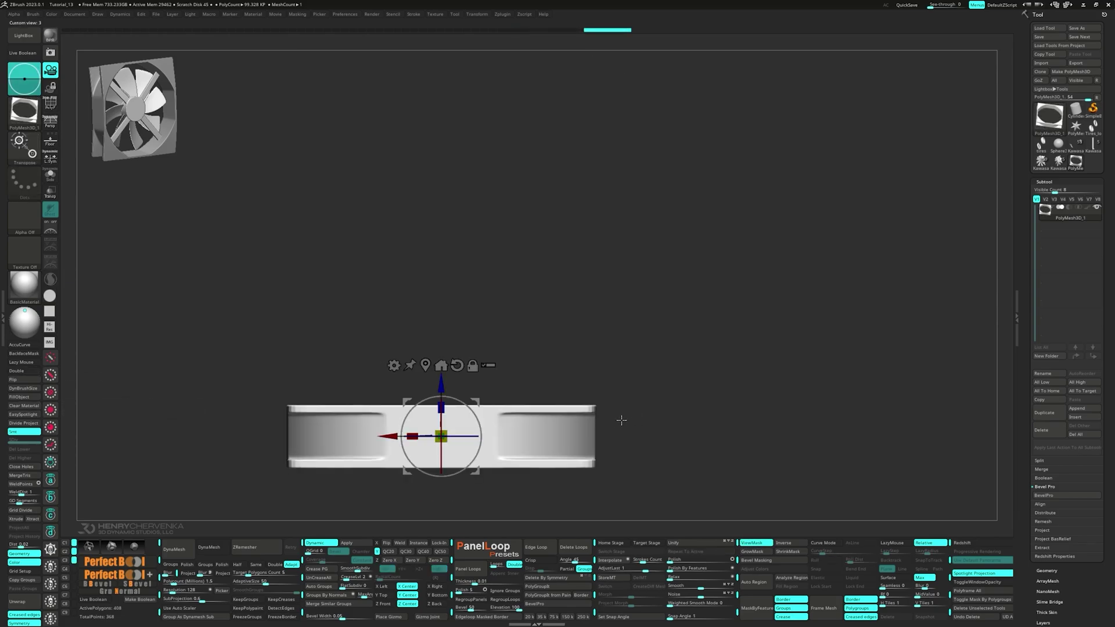
pyautogui.click(394, 366)
pyautogui.click(543, 400)
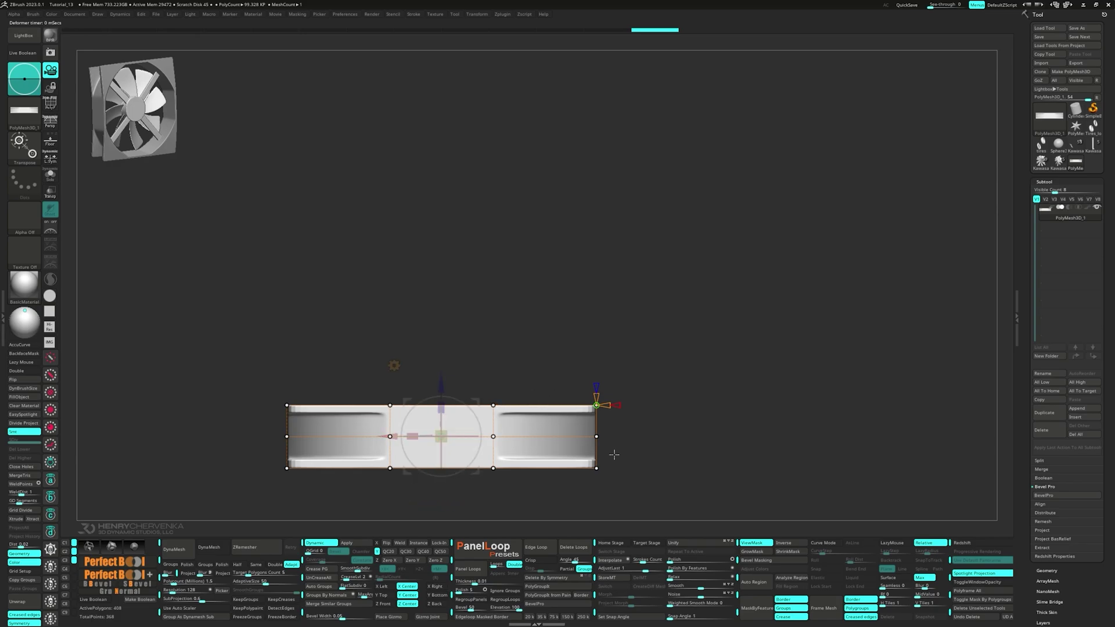
pyautogui.keyDown('ctrl'); pyautogui.moveTo(638, 422); pyautogui.dragTo(579, 496); pyautogui.keyUp('ctrl')
pyautogui.keyDown('ctrl'); pyautogui.moveTo(242, 366); pyautogui.dragTo(322, 496); pyautogui.keyUp('ctrl')
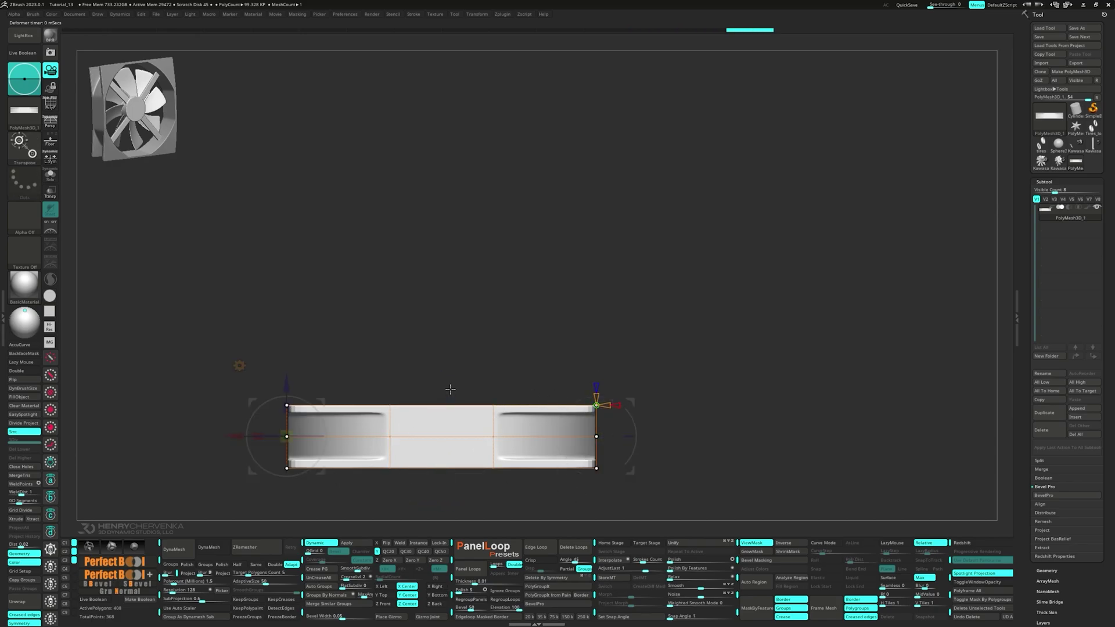
pyautogui.moveTo(285, 383); pyautogui.dragTo(287, 400)
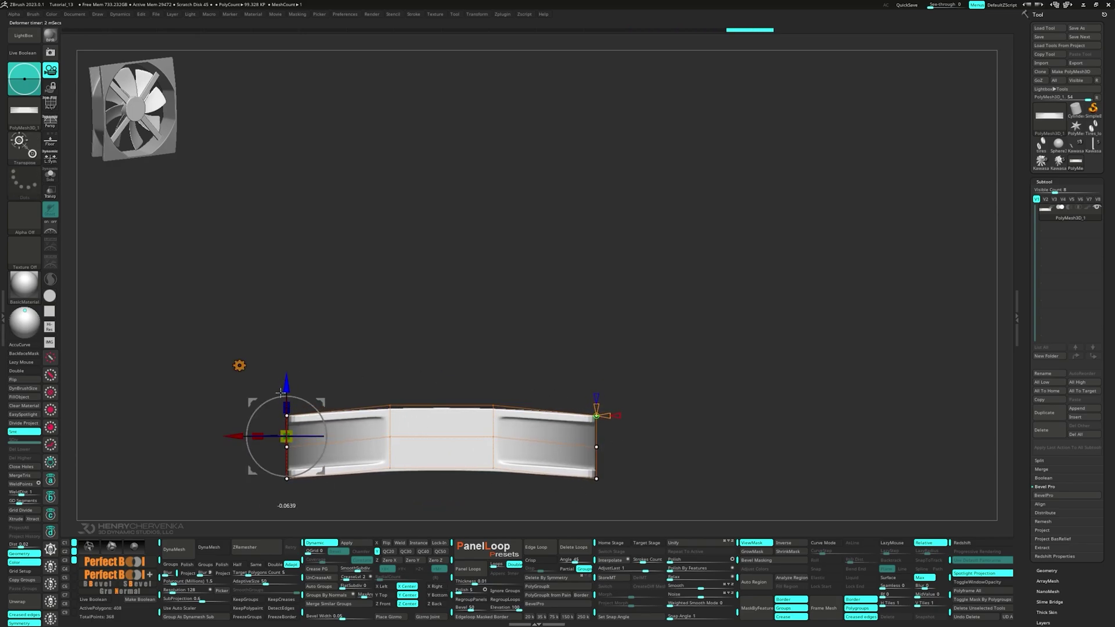
# Step: Adjust the deformer cage's middle control points to bow the frame and return to Gizmo 3D
pyautogui.keyDown('ctrl'); pyautogui.moveTo(353, 351); pyautogui.dragTo(526, 523); pyautogui.keyUp('ctrl')
pyautogui.moveTo(441, 387); pyautogui.dragTo(566, 458)
pyautogui.click(378, 317)
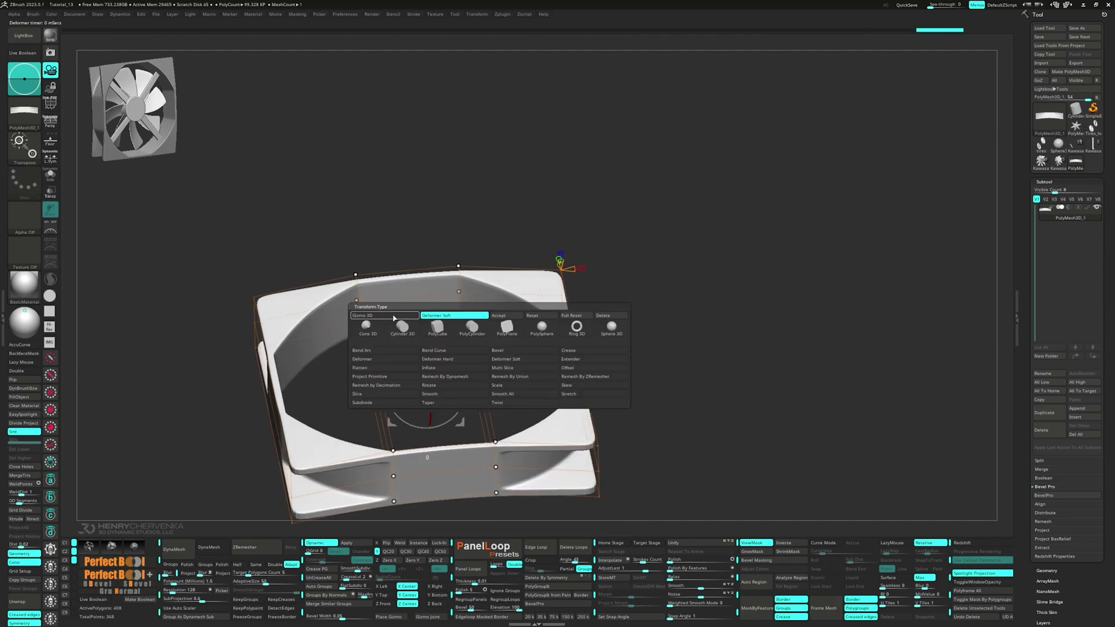
# Step: Accept the soft deformation on the fan frame and leave the transform mode
pyautogui.click(498, 317)
pyautogui.moveTo(497, 317); pyautogui.dragTo(514, 362, button='right')
pyautogui.press('q')
# Step: Convert the new star mesh into a Cylinder 3D primitive with an HDivide of 28 and show its wireframe
pyautogui.moveTo(514, 362)
pyautogui.mouseDown()
pyautogui.moveTo(503, 306)
pyautogui.moveTo(548, 290)
pyautogui.mouseUp()
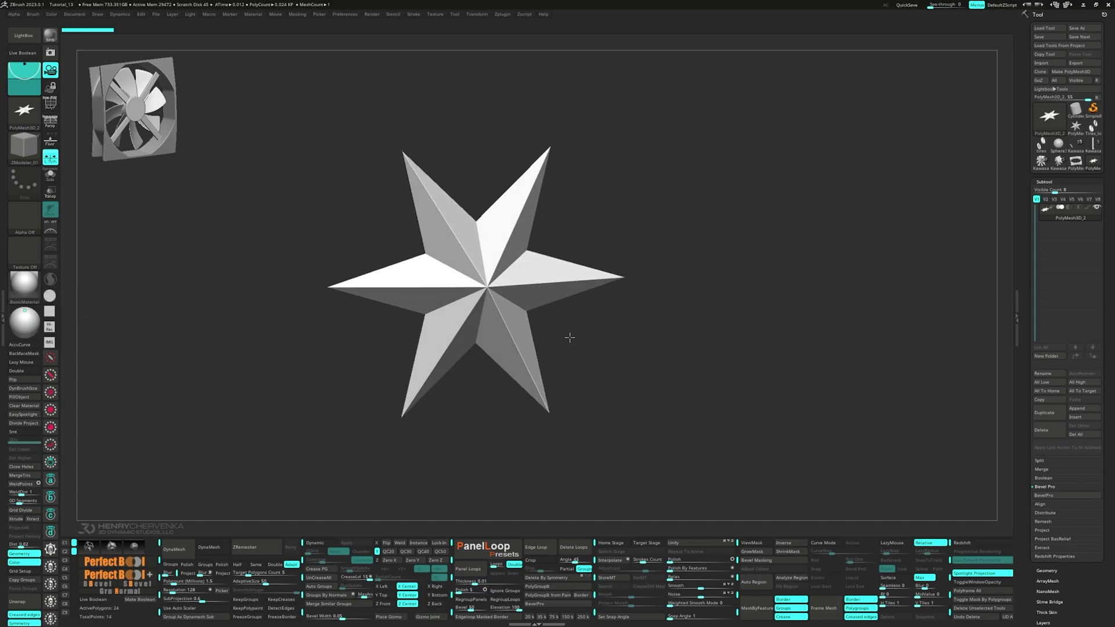
pyautogui.press('w')
pyautogui.click(429, 211)
pyautogui.click(470, 213)
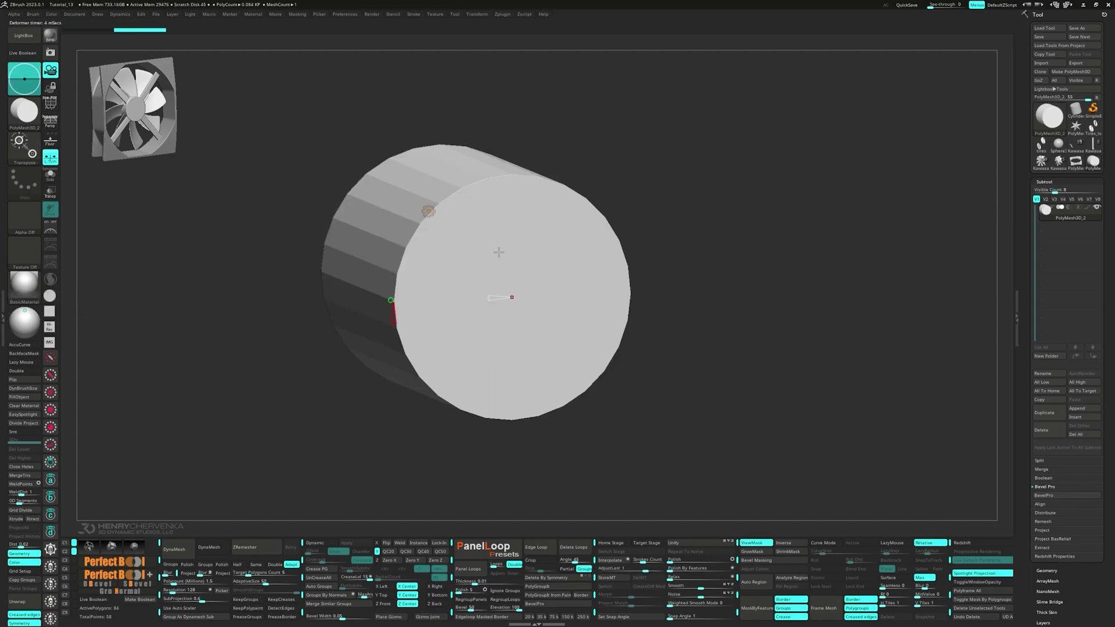
pyautogui.hotkey('shift', 'f')
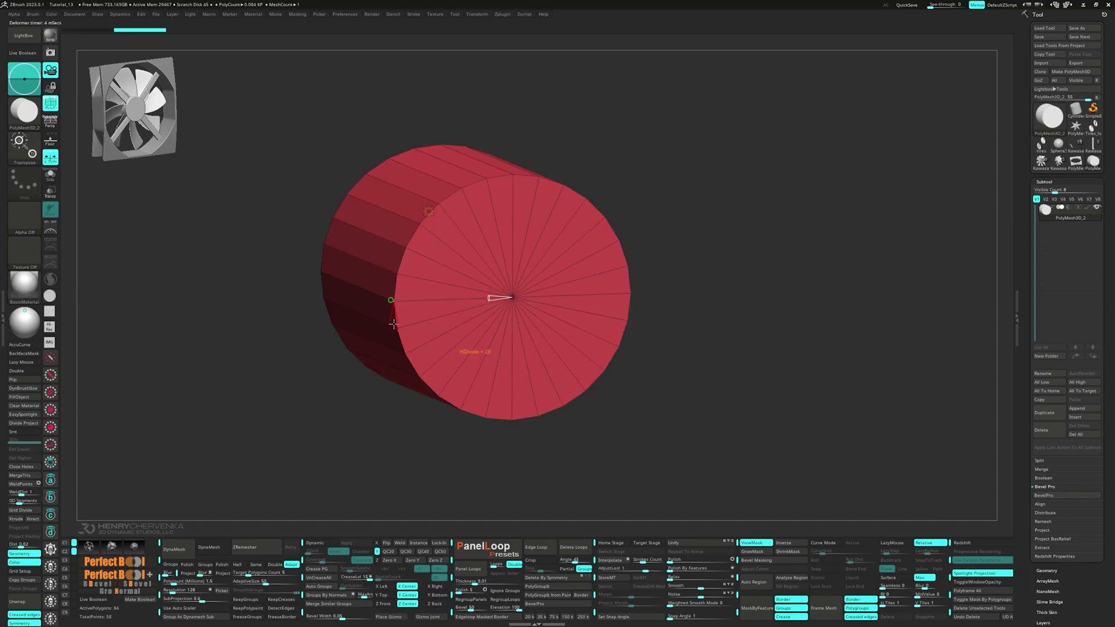
pyautogui.press('1')
pyautogui.click(443, 259)
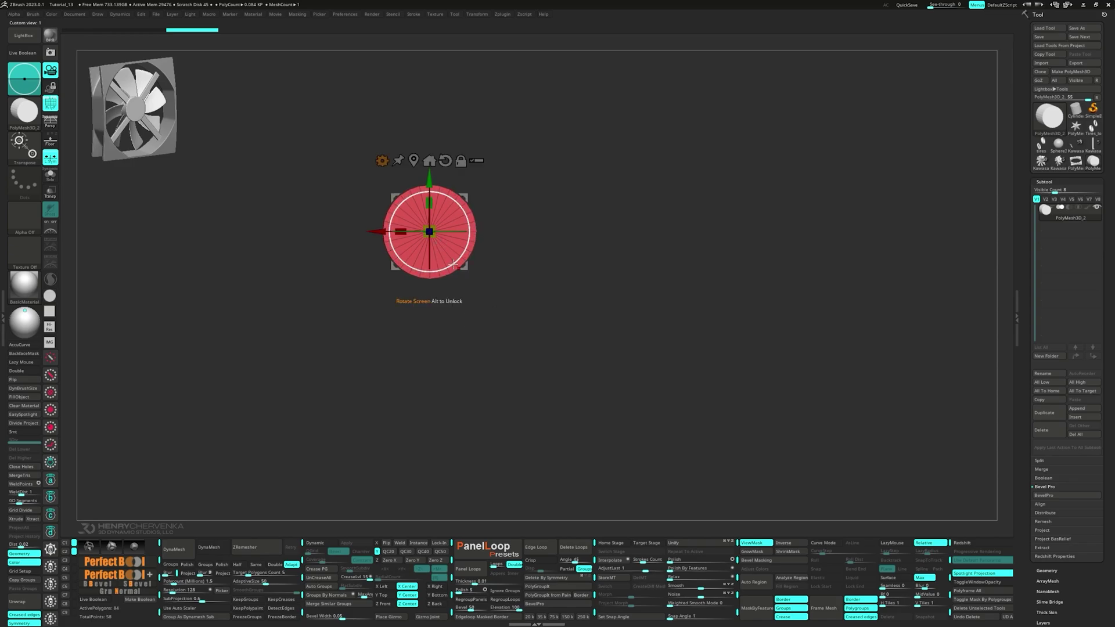
# Step: Shorten the cylinder to about half its depth by bringing in its rear end in a side view
pyautogui.press('q')
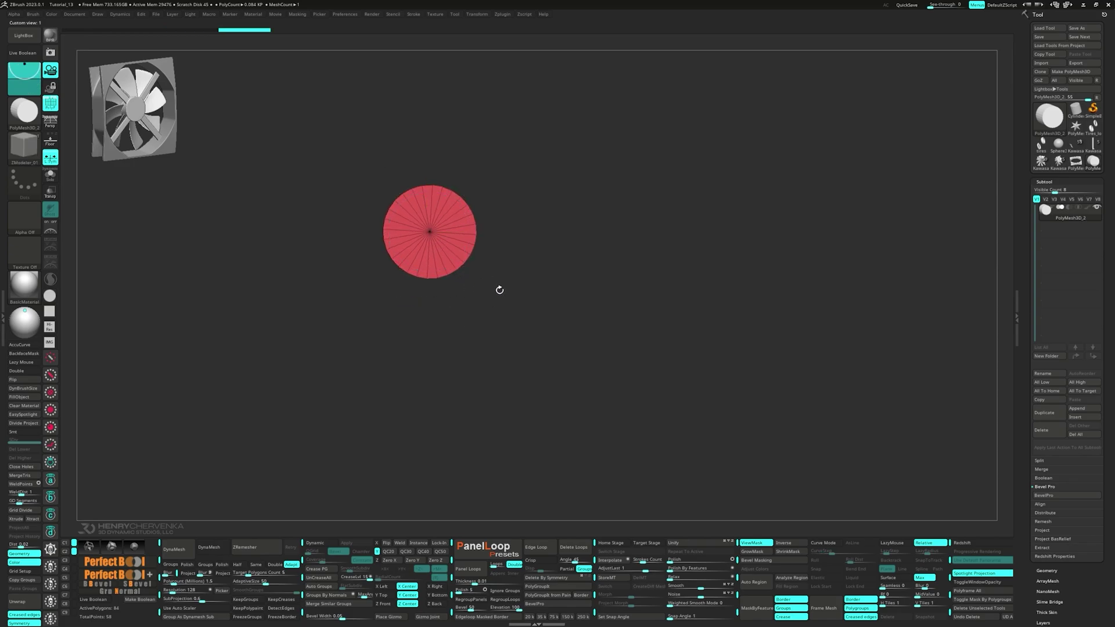
pyautogui.moveTo(523, 282); pyautogui.dragTo(603, 344)
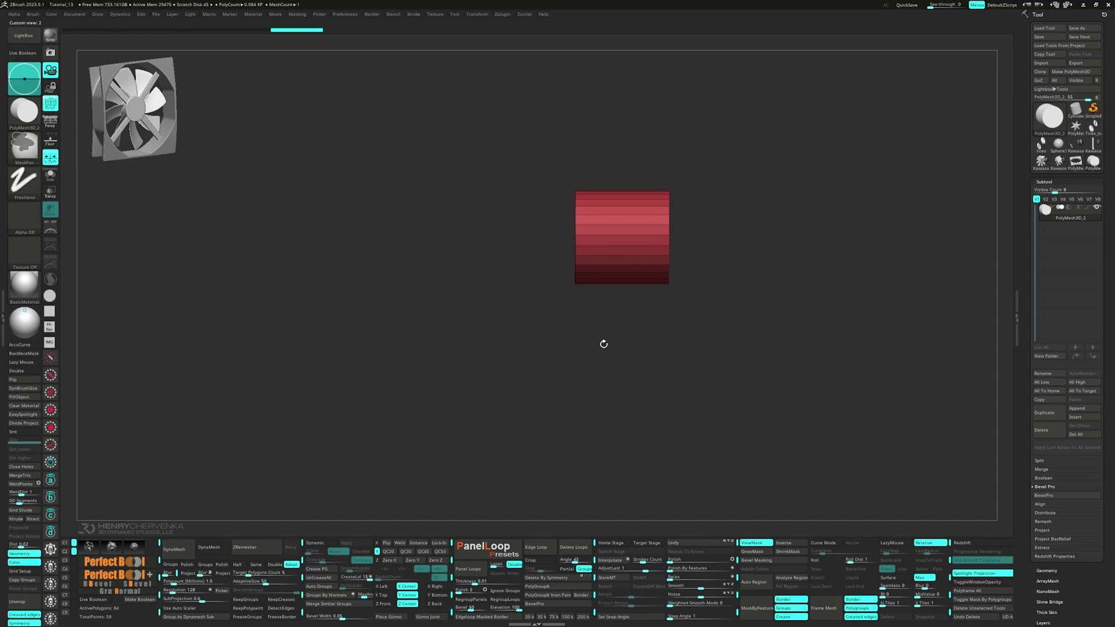
pyautogui.press('w')
pyautogui.keyDown('alt'); pyautogui.click(639, 167); pyautogui.keyUp('alt')
pyautogui.moveTo(675, 237); pyautogui.dragTo(725, 237)
pyautogui.keyDown('ctrl'); pyautogui.moveTo(714, 286); pyautogui.dragTo(734, 321); pyautogui.keyUp('ctrl')
# Step: Insert an edge loop around the cylinder's wall close to its front face
pyautogui.press('q')
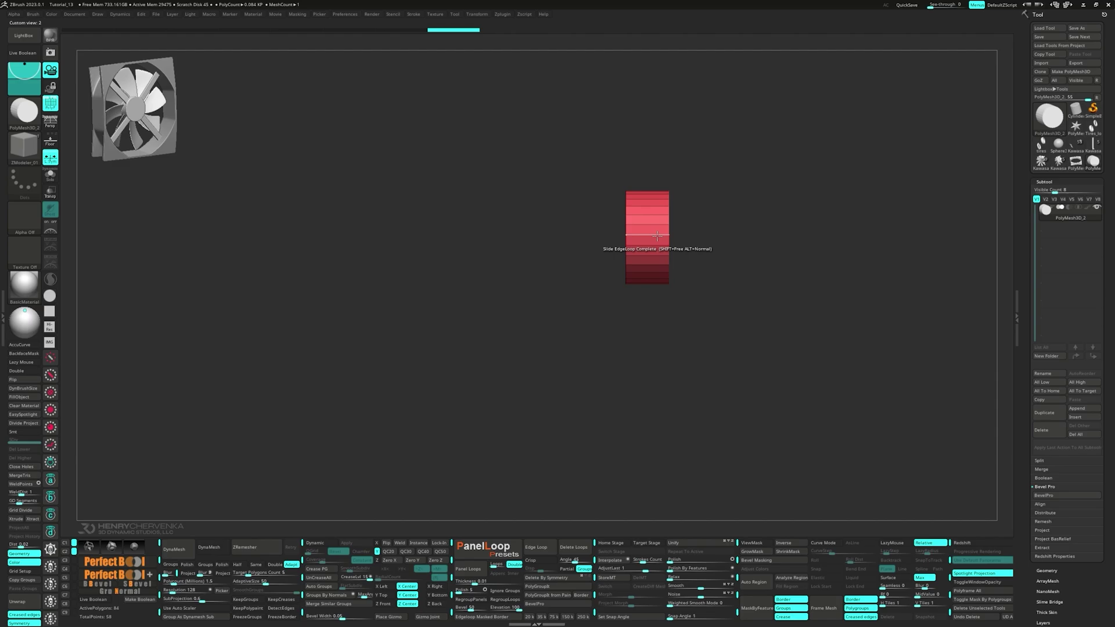
pyautogui.press('space')
pyautogui.click(655, 244)
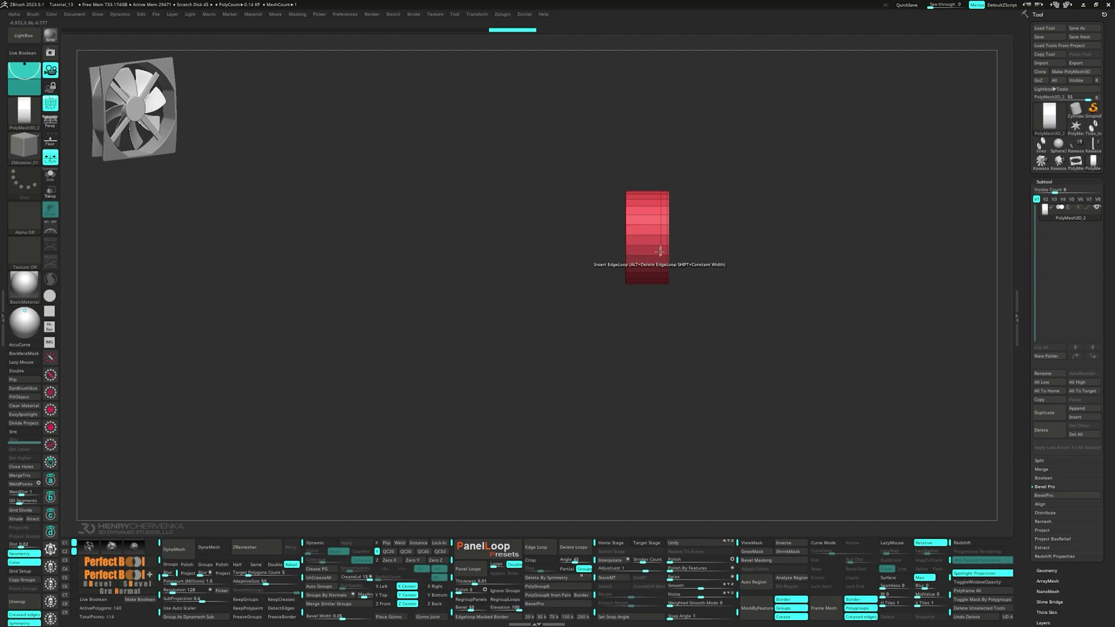
# Step: Enable radial symmetry with a count of 4 and extrude the narrow rim polygons outward with QMesh as spoke stubs
pyautogui.press('x')
pyautogui.moveTo(662, 245); pyautogui.dragTo(658, 241, button='right')
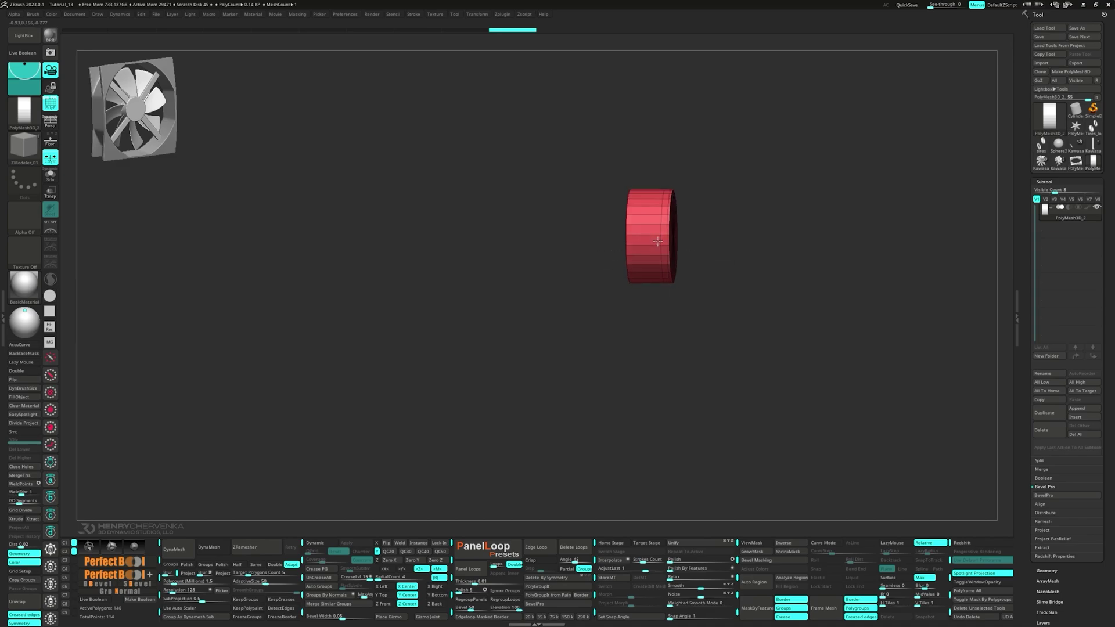
pyautogui.keyDown('alt'); pyautogui.click(665, 210); pyautogui.keyUp('alt')
pyautogui.moveTo(668, 208); pyautogui.dragTo(662, 206, button='right')
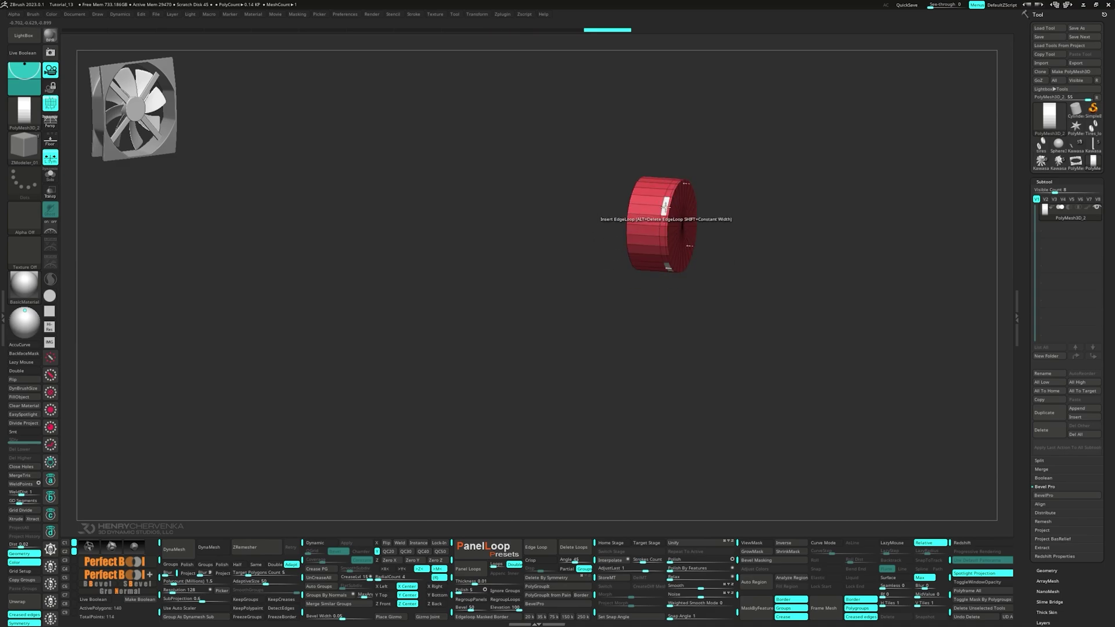
pyautogui.press('space')
pyautogui.click(638, 273)
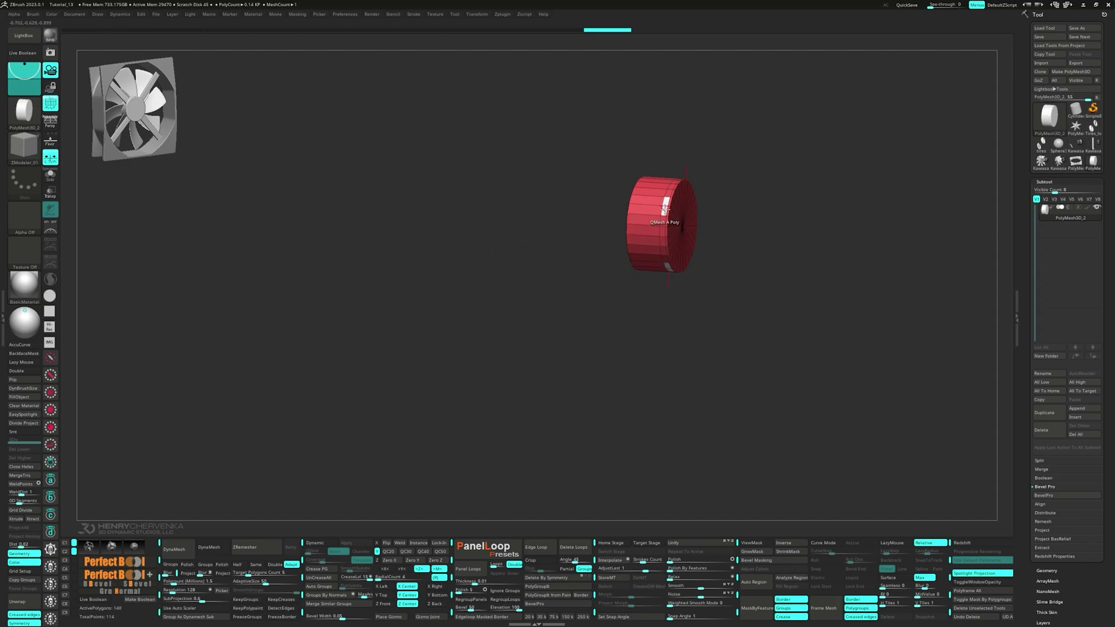
# Step: Mask everything except the four stub ends, flatten and stretch them outward into long spokes, adjust their depth, and clear the mask
pyautogui.keyDown('shift'); pyautogui.moveTo(651, 227); pyautogui.dragTo(380, 178, button='right'); pyautogui.keyUp('shift')
pyautogui.keyDown('ctrl'); pyautogui.moveTo(339, 150); pyautogui.dragTo(381, 197); pyautogui.keyUp('ctrl')
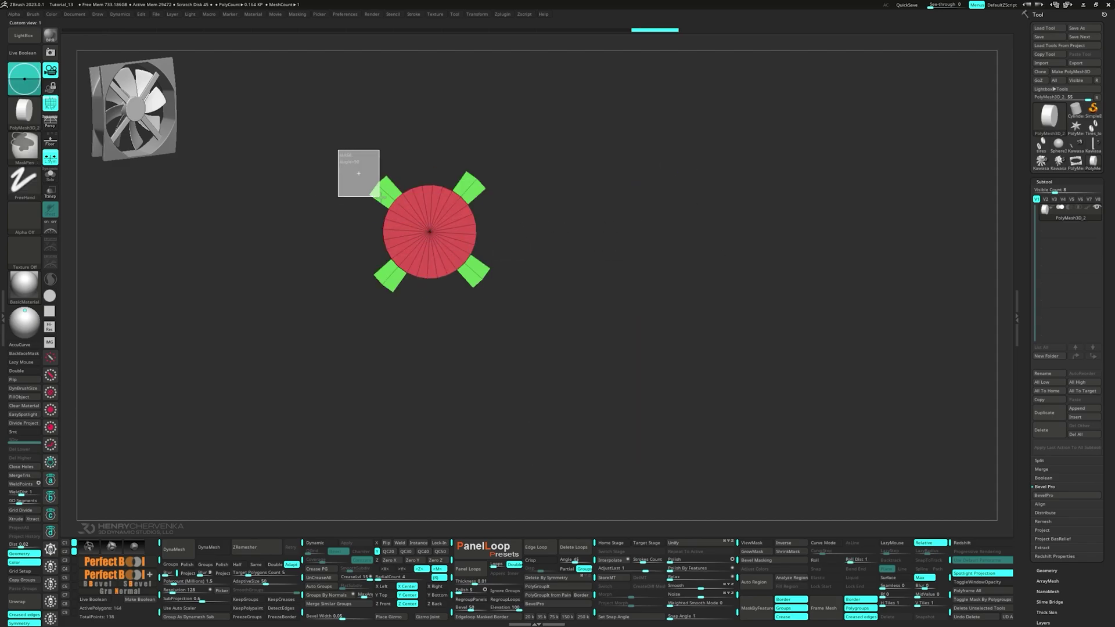
pyautogui.press('w')
pyautogui.keyDown('ctrl'); pyautogui.click(387, 198); pyautogui.keyUp('ctrl')
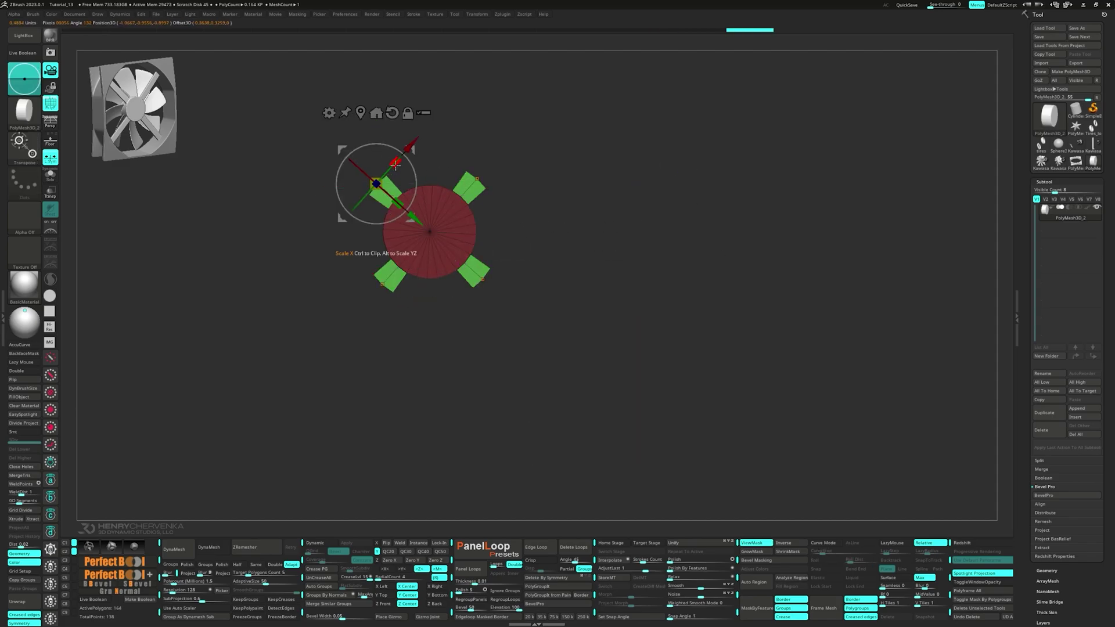
pyautogui.moveTo(389, 173); pyautogui.dragTo(340, 147)
pyautogui.press('2')
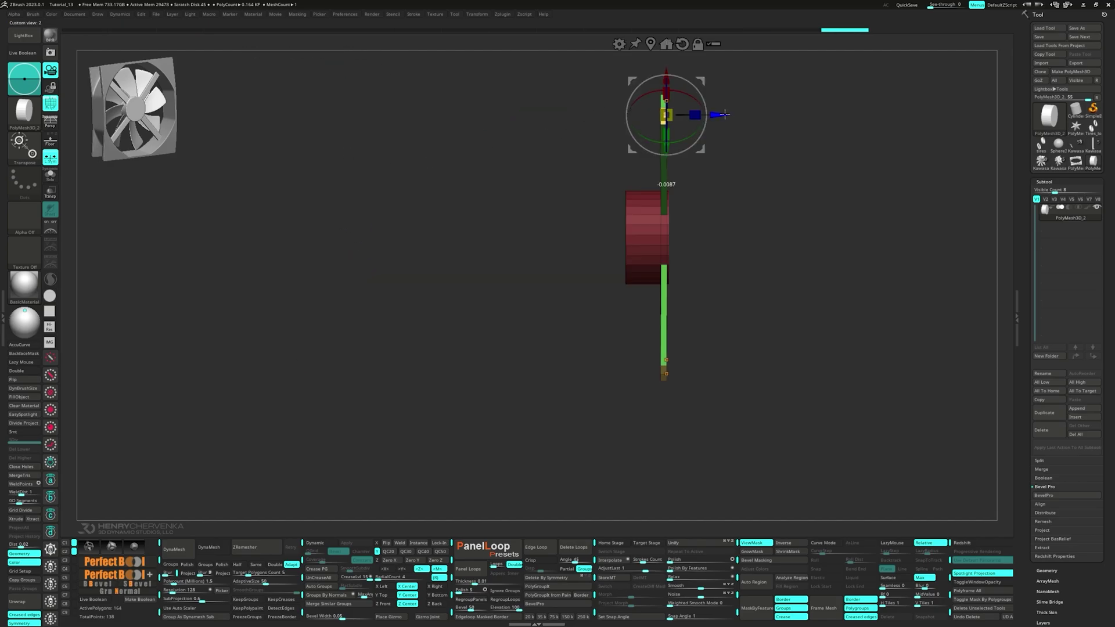
pyautogui.moveTo(725, 115); pyautogui.dragTo(717, 113)
pyautogui.keyDown('ctrl'); pyautogui.moveTo(717, 281); pyautogui.dragTo(772, 302); pyautogui.keyUp('ctrl')
# Step: Assign the whole hub and its spokes to a single polygroup
pyautogui.moveTo(813, 296); pyautogui.dragTo(514, 293)
pyautogui.press('q')
pyautogui.hotkey('ctrl', 'w')
pyautogui.keyDown('ctrl'); pyautogui.moveTo(535, 293); pyautogui.dragTo(528, 291, button='right'); pyautogui.keyUp('ctrl')
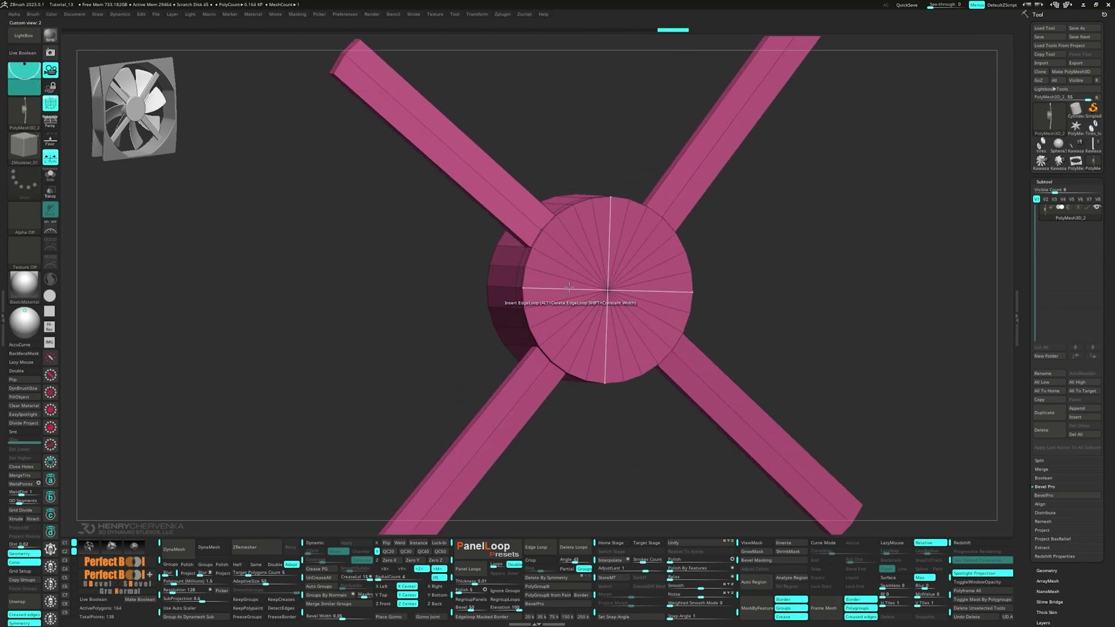
# Step: Give the hub's flat circular face its own polygroup with ZModeler's Polygroup Flat Island action
pyautogui.press('space')
pyautogui.click(527, 305)
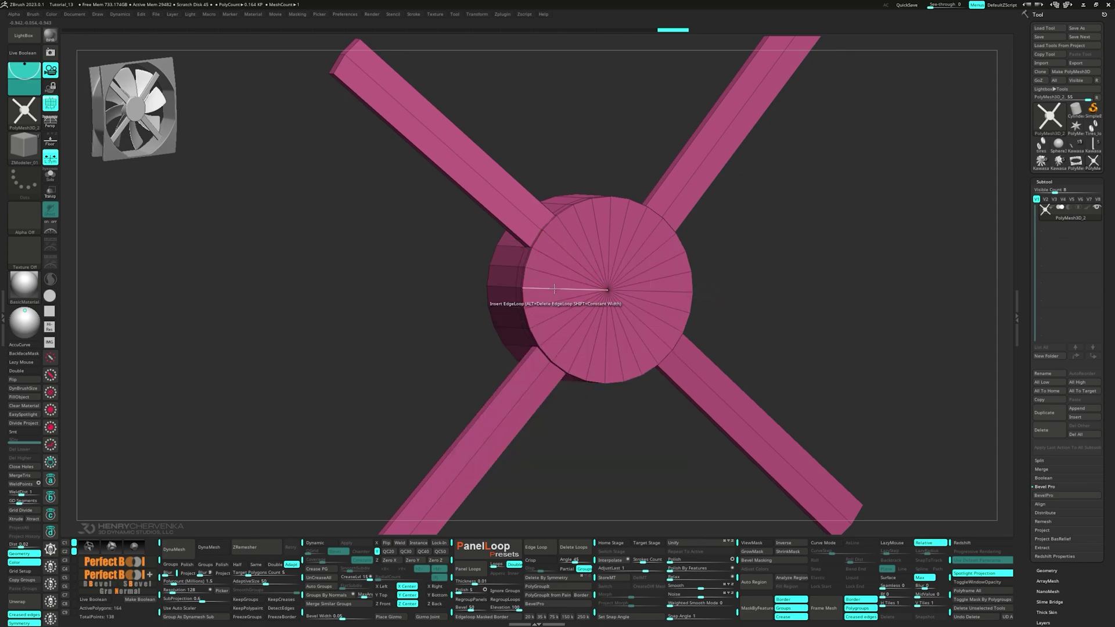
pyautogui.click(545, 271)
pyautogui.press('alt')
pyautogui.moveTo(545, 271); pyautogui.dragTo(633, 271, button='right')
pyautogui.click(479, 271)
pyautogui.press('alt')
pyautogui.moveTo(479, 271); pyautogui.dragTo(453, 283, button='right')
pyautogui.keyDown('ctrl'); pyautogui.moveTo(453, 282); pyautogui.dragTo(416, 286, button='right'); pyautogui.keyUp('ctrl')
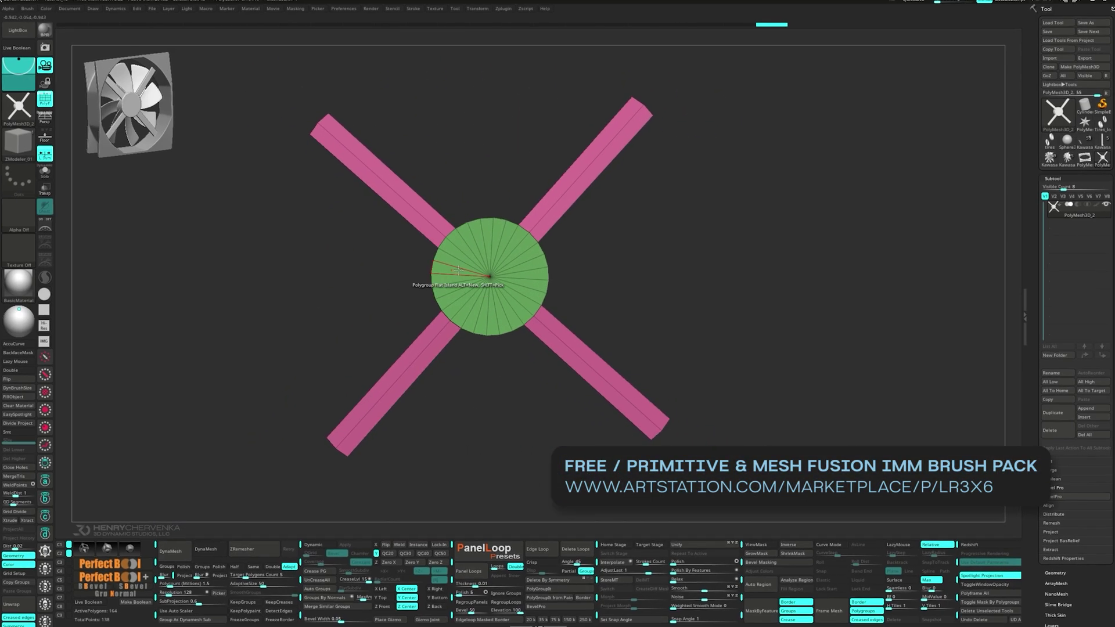
# Step: Fill the hub's circular end faces with a quad grid using the 28-sided Quad_Fill insert brush
pyautogui.press('space')
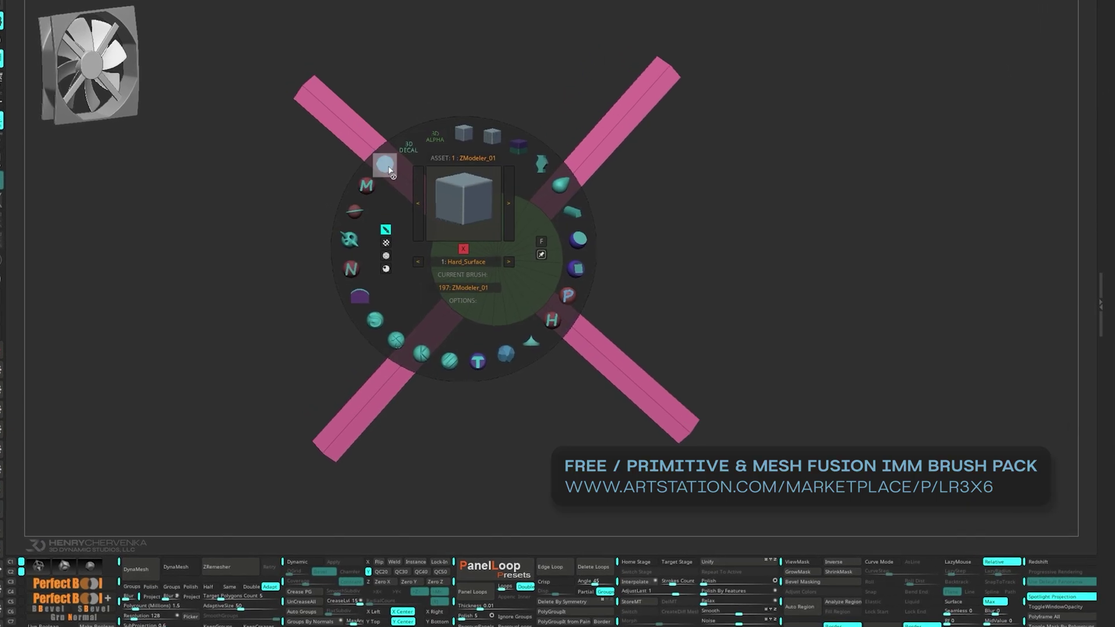
pyautogui.click(391, 178)
pyautogui.moveTo(497, 277); pyautogui.dragTo(510, 333)
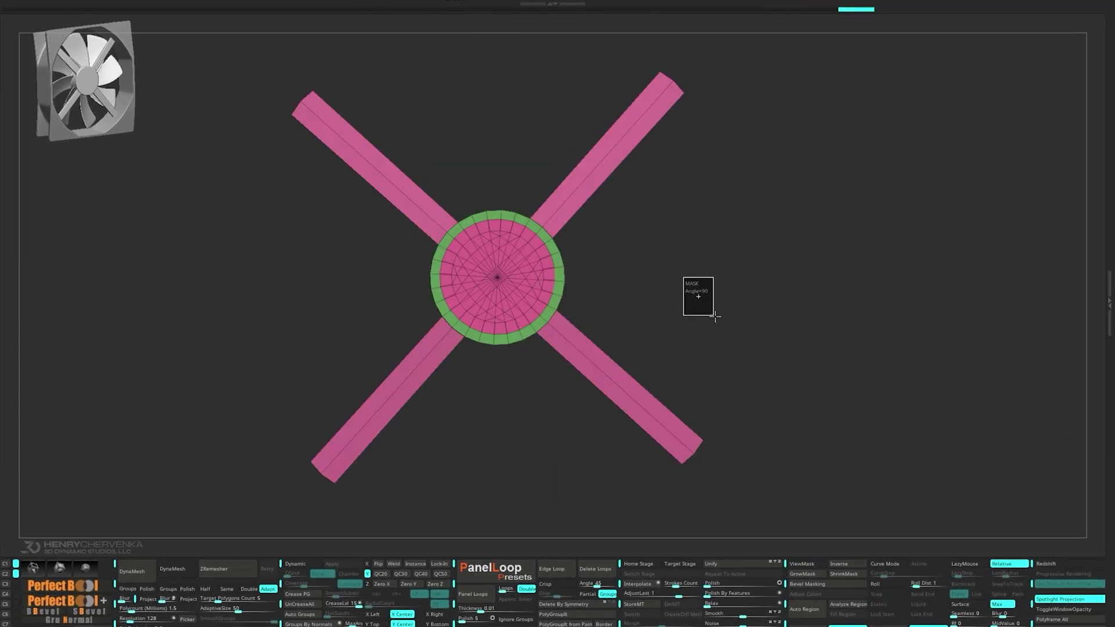
pyautogui.moveTo(704, 294); pyautogui.dragTo(503, 282)
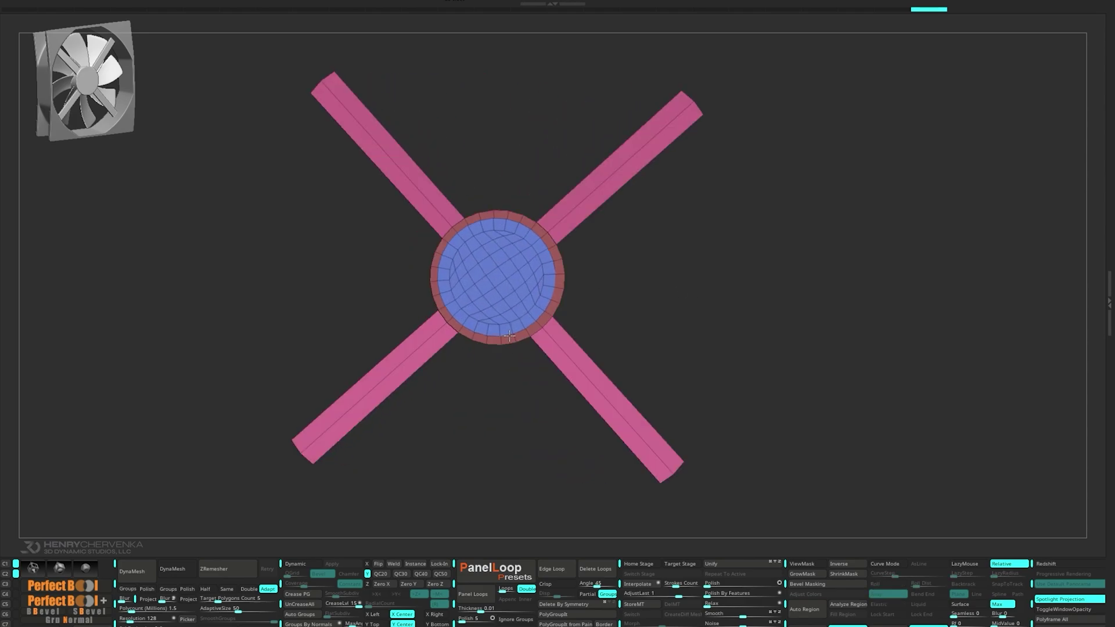
# Step: Isolate and restore the ring around the hub's filled cap, return to ZModeler, and delete the extra edge loops there
pyautogui.keyDown('ctrl'); pyautogui.keyDown('shift'); pyautogui.click(507, 337); pyautogui.keyUp('shift'); pyautogui.keyUp('ctrl')
pyautogui.keyDown('ctrl'); pyautogui.keyDown('shift'); pyautogui.moveTo(645, 307); pyautogui.dragTo(695, 353); pyautogui.keyUp('shift'); pyautogui.keyUp('ctrl')
pyautogui.keyDown('ctrl'); pyautogui.moveTo(695, 354); pyautogui.dragTo(694, 291, button='right'); pyautogui.keyUp('ctrl')
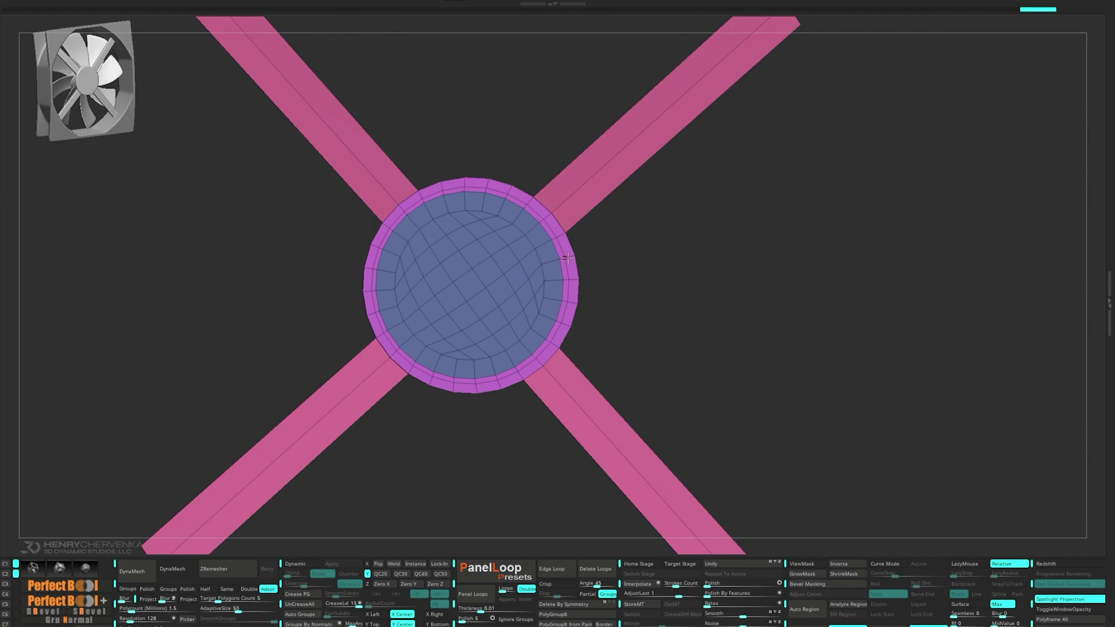
pyautogui.press('space')
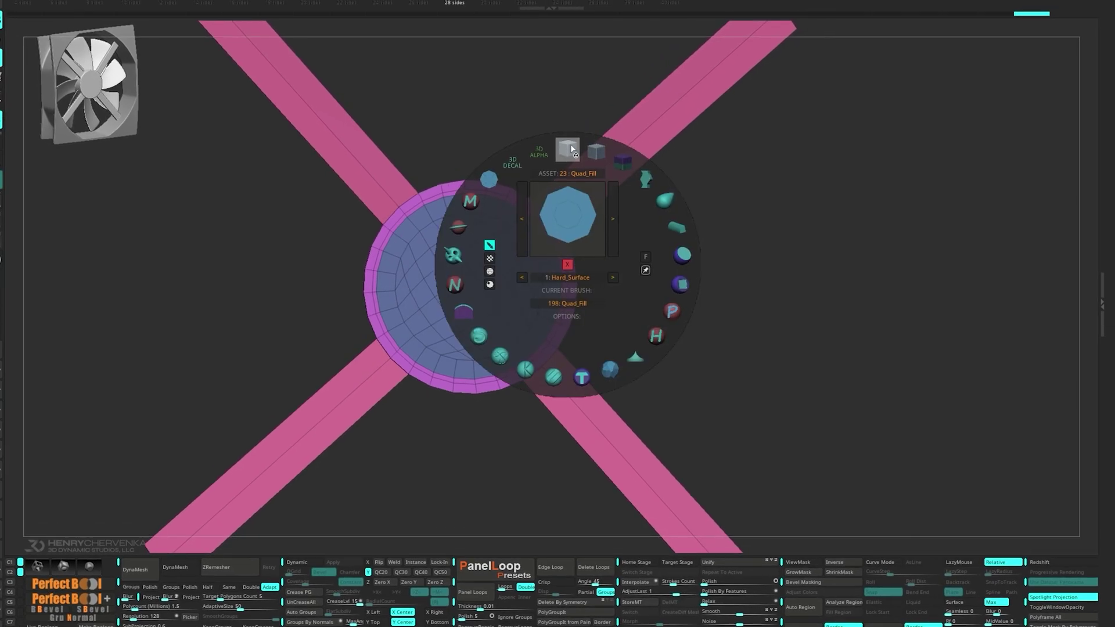
pyautogui.click(570, 149)
pyautogui.press('space')
pyautogui.click(476, 346)
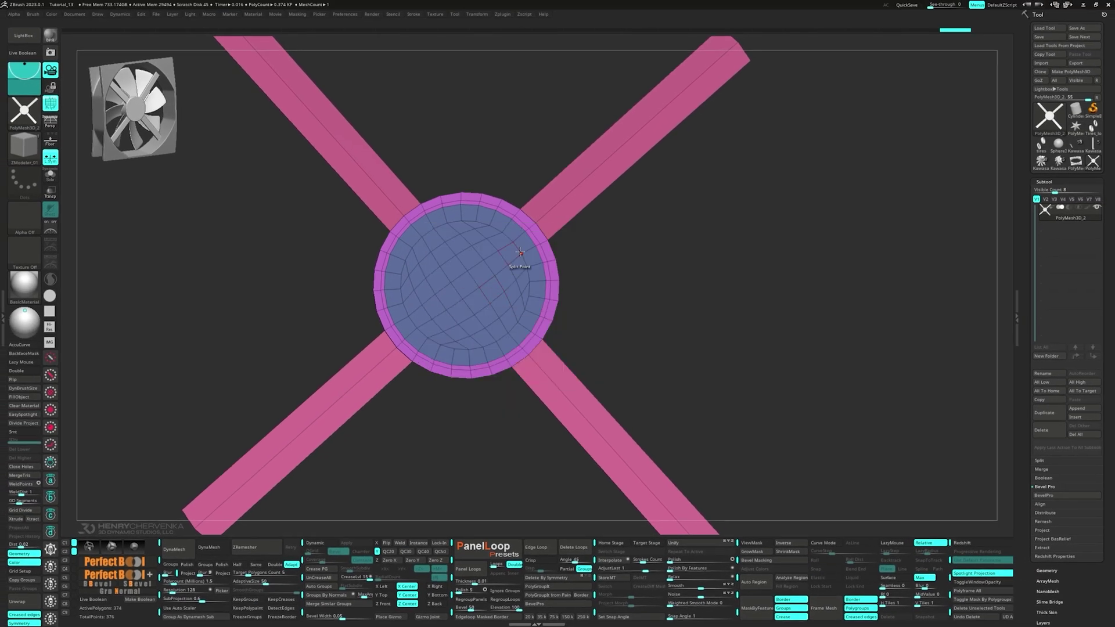
pyautogui.moveTo(534, 237); pyautogui.dragTo(463, 244, button='right')
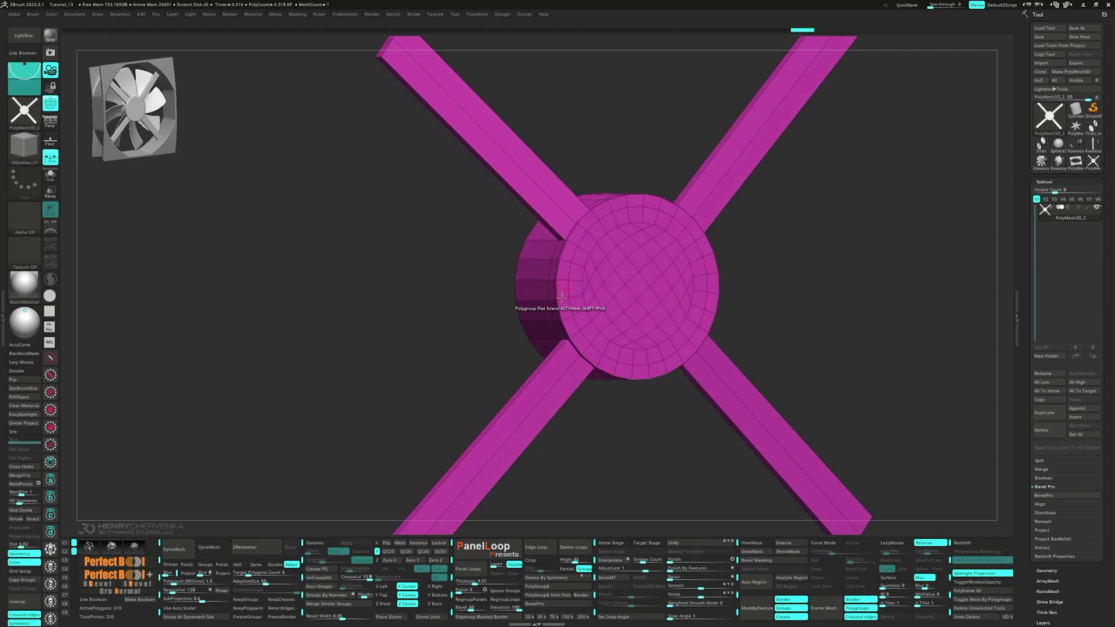
# Step: Add supporting edge loops to the hub and spokes and preview them with Dynamic Subdivision at a lower crease level
pyautogui.moveTo(557, 289); pyautogui.dragTo(511, 367, button='right')
pyautogui.click(477, 257)
pyautogui.press('d')
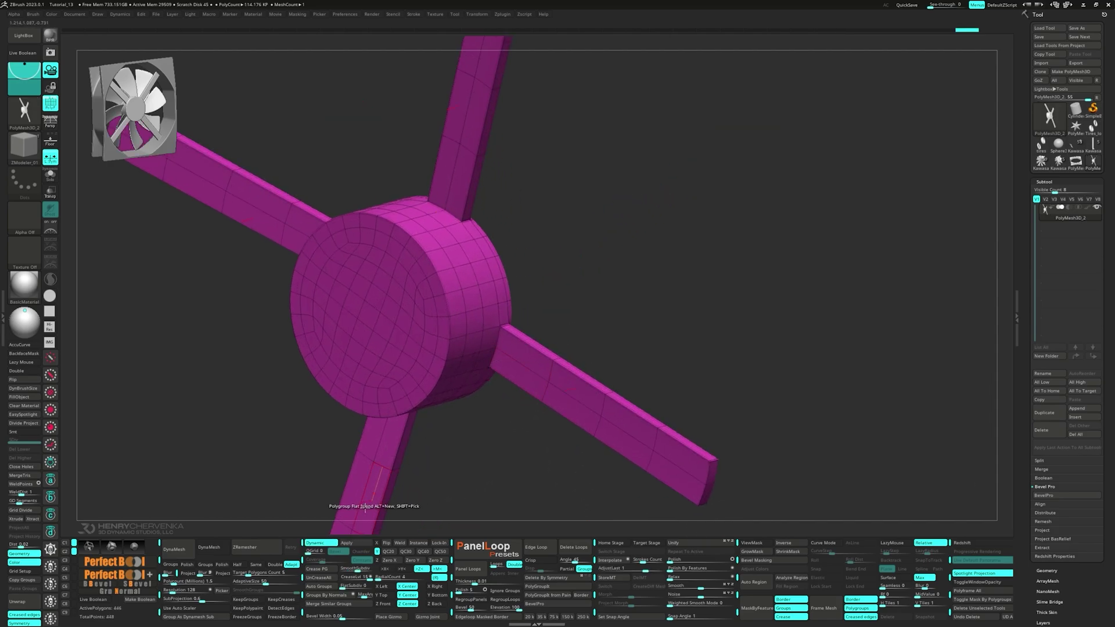
pyautogui.moveTo(349, 577); pyautogui.dragTo(347, 577)
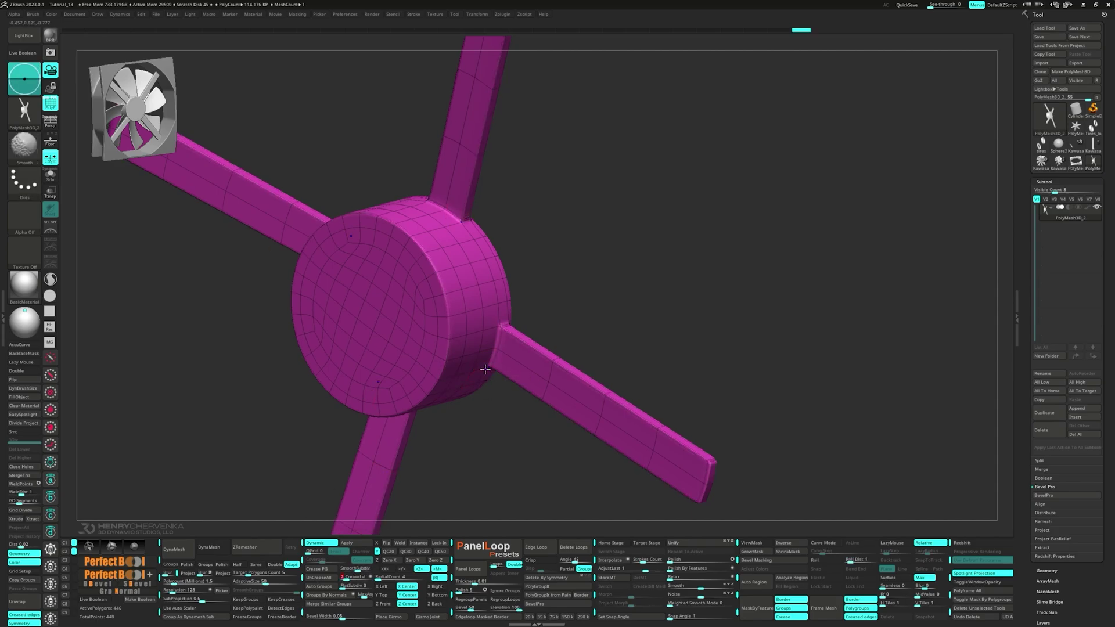
pyautogui.hotkey('shift', 'f')
pyautogui.moveTo(492, 407)
pyautogui.keyDown('ctrl'); pyautogui.mouseDown(button='right')
pyautogui.moveTo(490, 371)
pyautogui.moveTo(442, 353)
pyautogui.moveTo(477, 395)
pyautogui.mouseUp(button='right'); pyautogui.keyUp('ctrl')
pyautogui.hotkey('shift', 'f')
pyautogui.hotkey('shift', 'f')
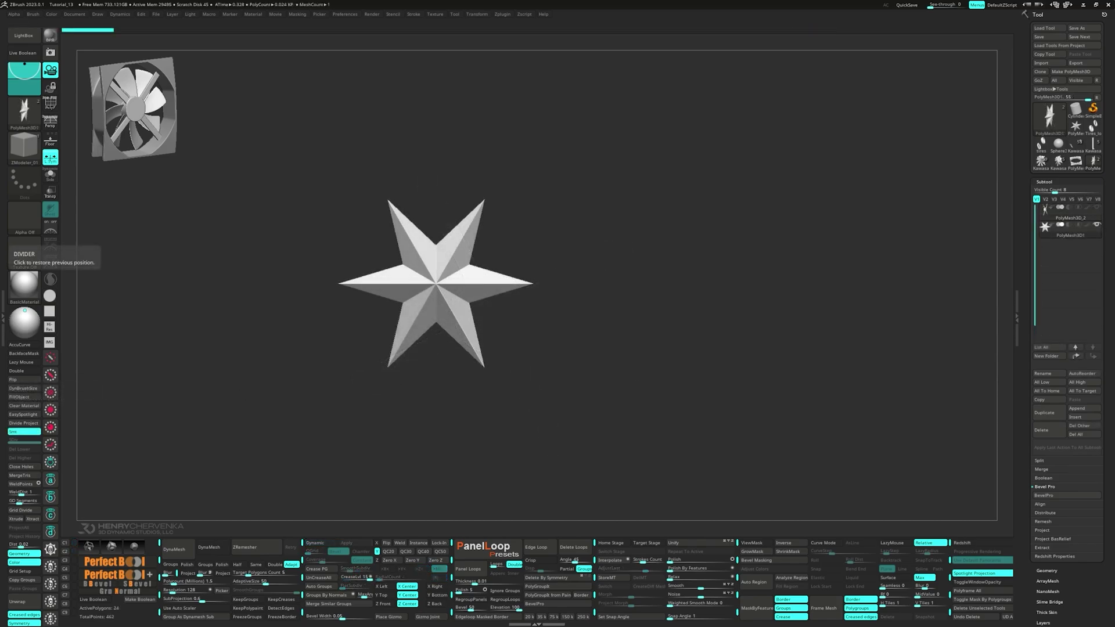
# Step: Convert the appended star subtool into a PolyCube and delete its extra edge loops in front view
pyautogui.moveTo(523, 349); pyautogui.dragTo(558, 331)
pyautogui.press('w')
pyautogui.click(367, 214)
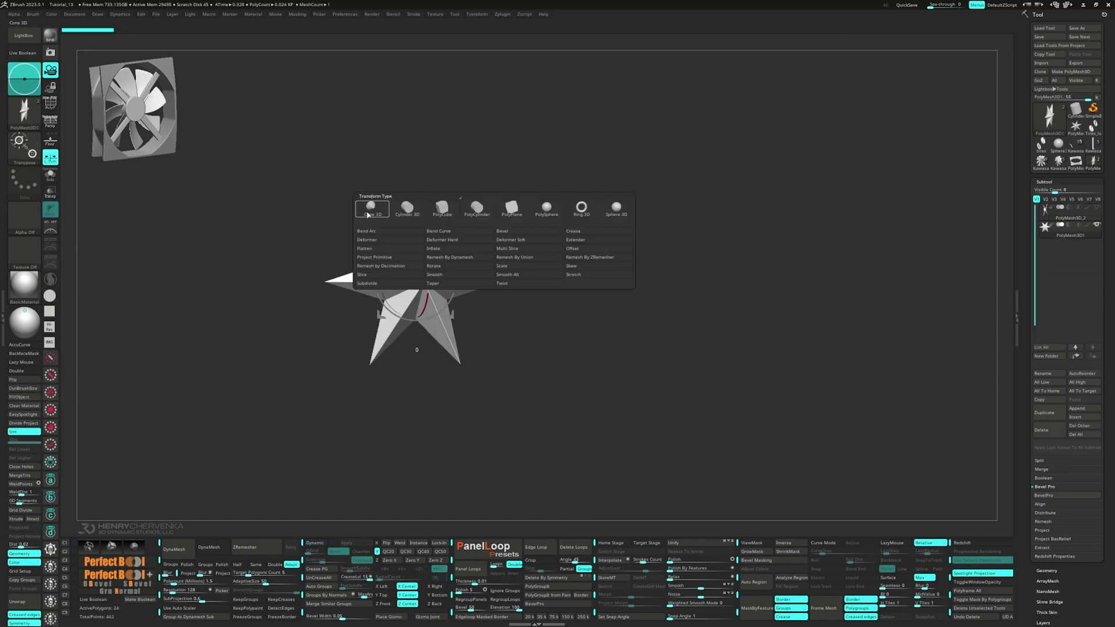
pyautogui.click(442, 209)
pyautogui.hotkey('shift', 'f')
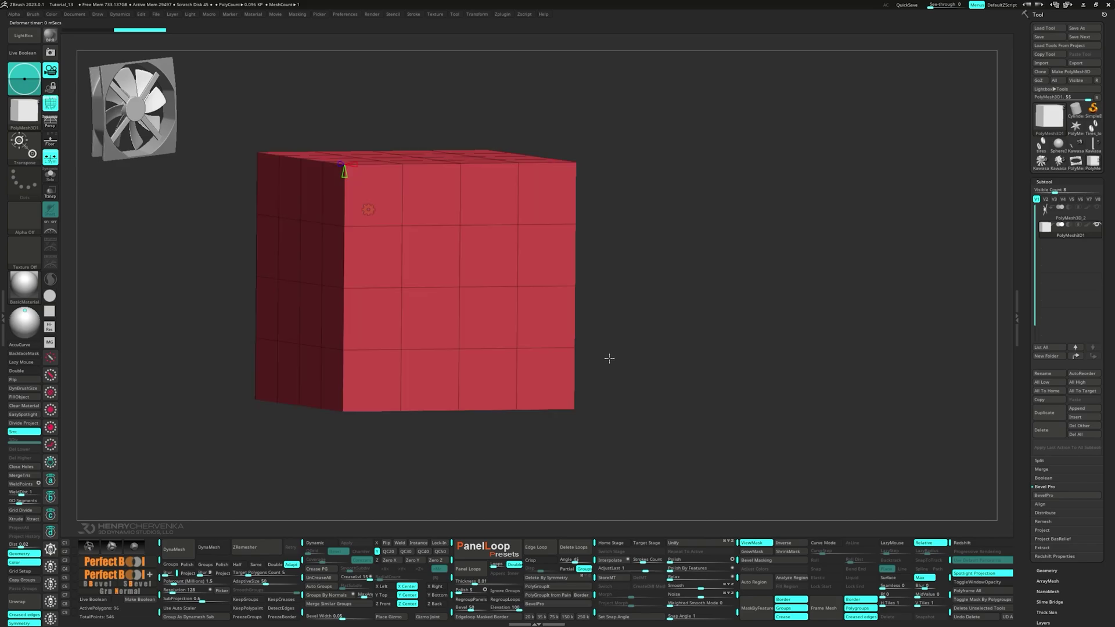
pyautogui.keyDown('shift'); pyautogui.moveTo(608, 357); pyautogui.dragTo(683, 442); pyautogui.keyUp('shift')
pyautogui.click(573, 547)
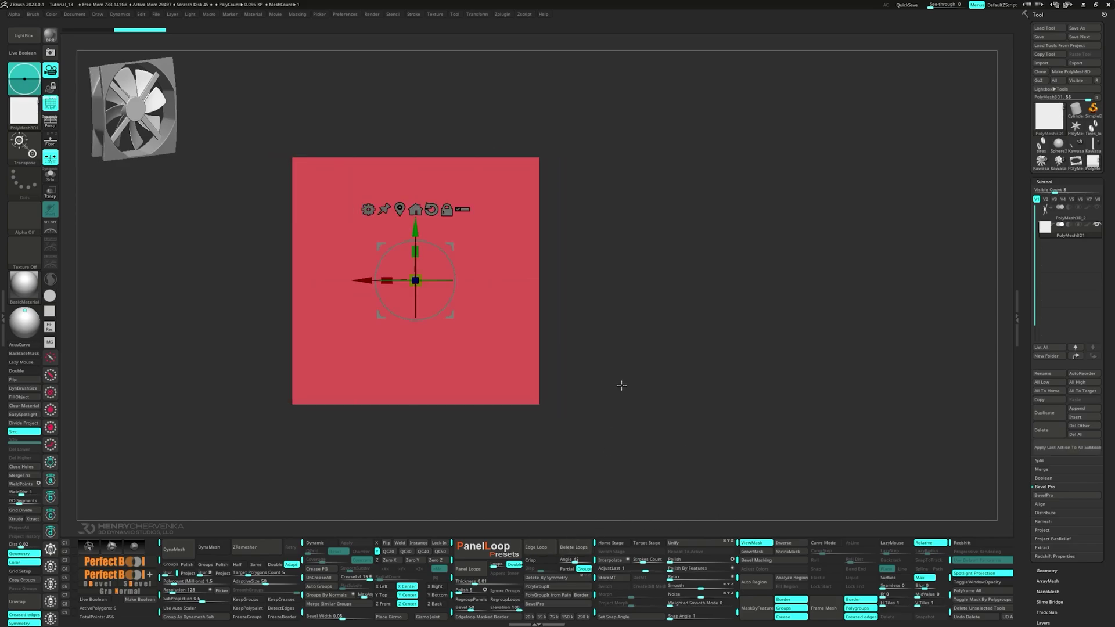
# Step: Move the cube's corners with masking to form a tall fan blade outline that narrows toward its lower end
pyautogui.keyDown('alt'); pyautogui.moveTo(622, 385); pyautogui.dragTo(916, 319); pyautogui.keyUp('alt')
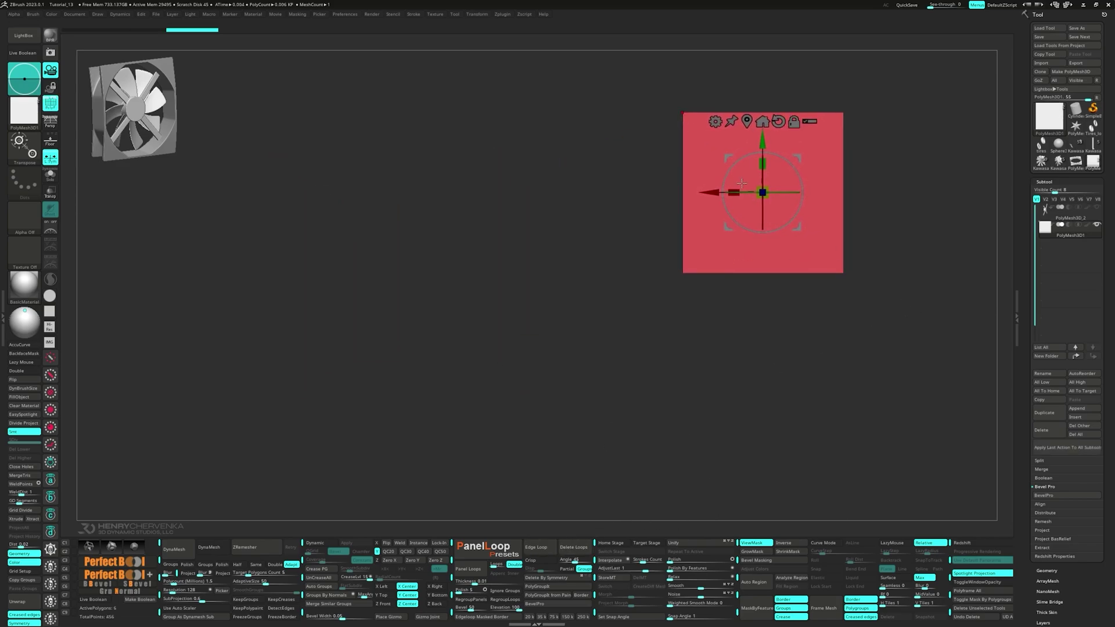
pyautogui.keyDown('ctrl'); pyautogui.moveTo(658, 89); pyautogui.dragTo(710, 147); pyautogui.keyUp('ctrl')
pyautogui.moveTo(800, 158); pyautogui.dragTo(789, 151)
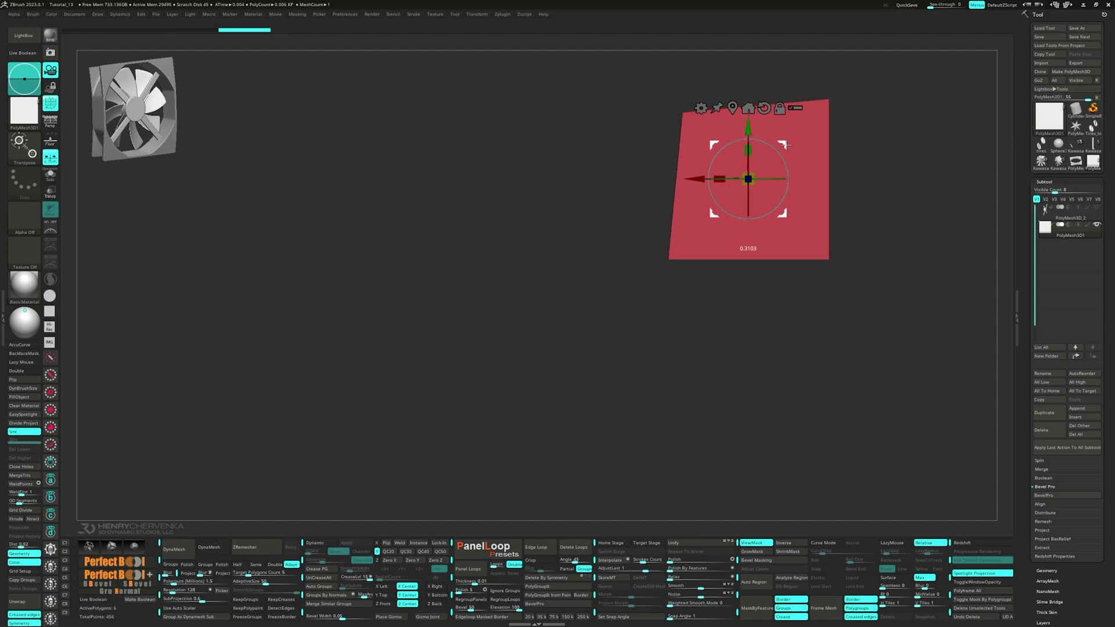
pyautogui.moveTo(786, 218); pyautogui.dragTo(777, 317)
pyautogui.press('q')
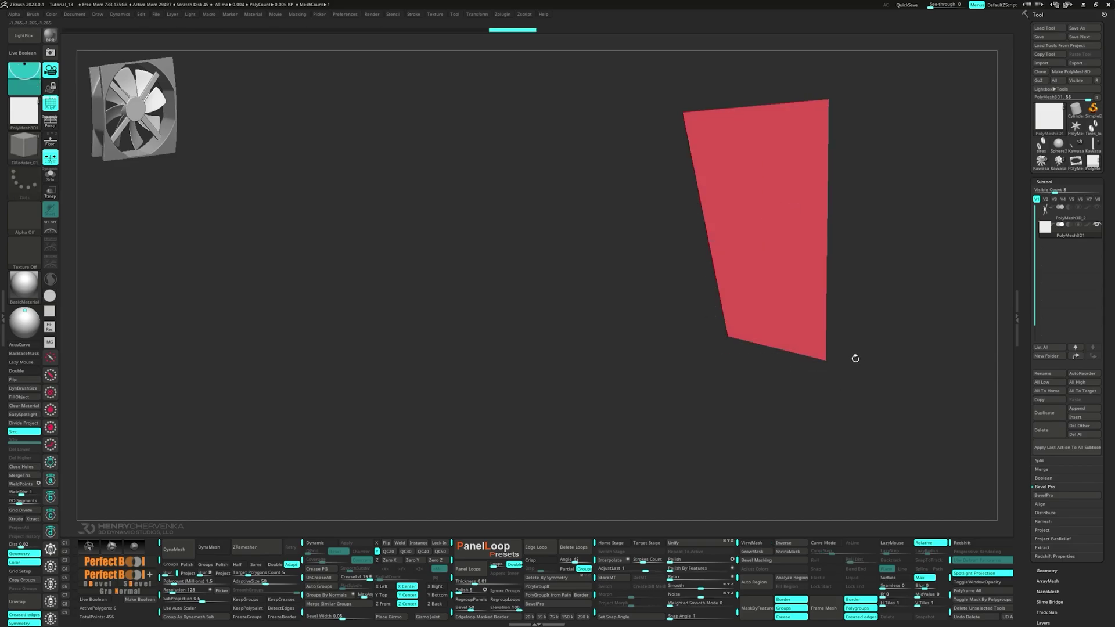
pyautogui.hotkey('ctrl', 'shift')
pyautogui.moveTo(609, 240)
pyautogui.keyDown('ctrl'); pyautogui.keyDown('shift'); pyautogui.mouseDown()
pyautogui.moveTo(918, 227)
pyautogui.moveTo(654, 264)
pyautogui.mouseUp(); pyautogui.keyUp('shift'); pyautogui.keyUp('ctrl')
pyautogui.hotkey('ctrl', 'z')
# Step: Add a crosswise edge through the middle of the blade outline and shift it sideways with masking so the outline bends
pyautogui.keyDown('ctrl'); pyautogui.moveTo(883, 209); pyautogui.dragTo(687, 267); pyautogui.keyUp('ctrl')
pyautogui.keyDown('ctrl'); pyautogui.click(687, 266); pyautogui.keyUp('ctrl')
pyautogui.press('w')
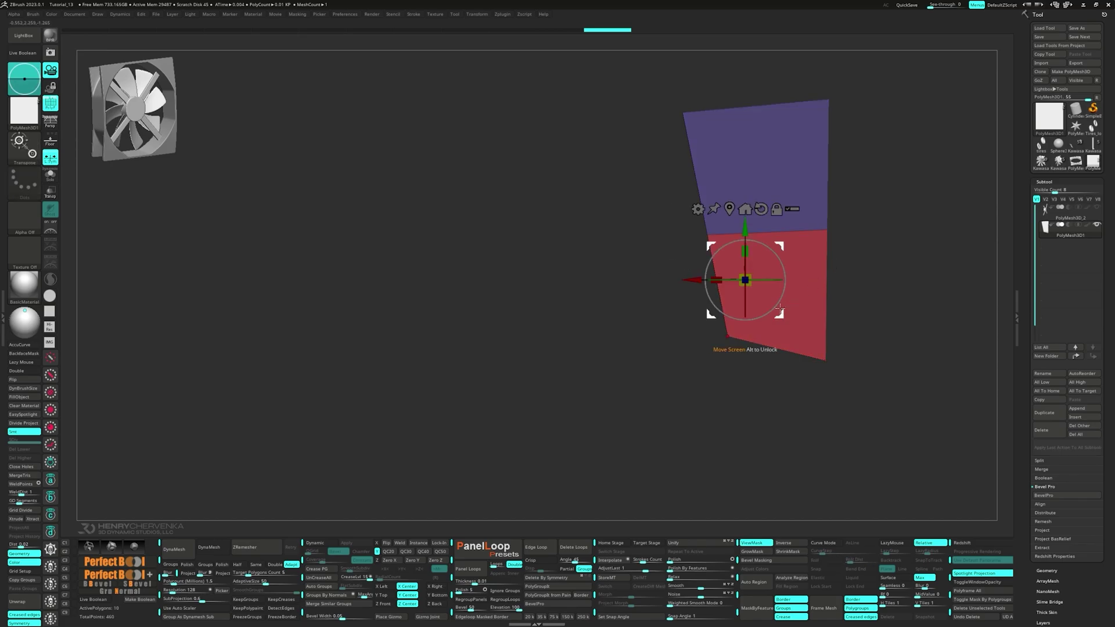
pyautogui.moveTo(778, 315)
pyautogui.mouseDown()
pyautogui.moveTo(805, 307)
pyautogui.moveTo(796, 315)
pyautogui.mouseUp()
pyautogui.keyDown('ctrl'); pyautogui.moveTo(695, 259); pyautogui.dragTo(743, 216); pyautogui.keyUp('ctrl')
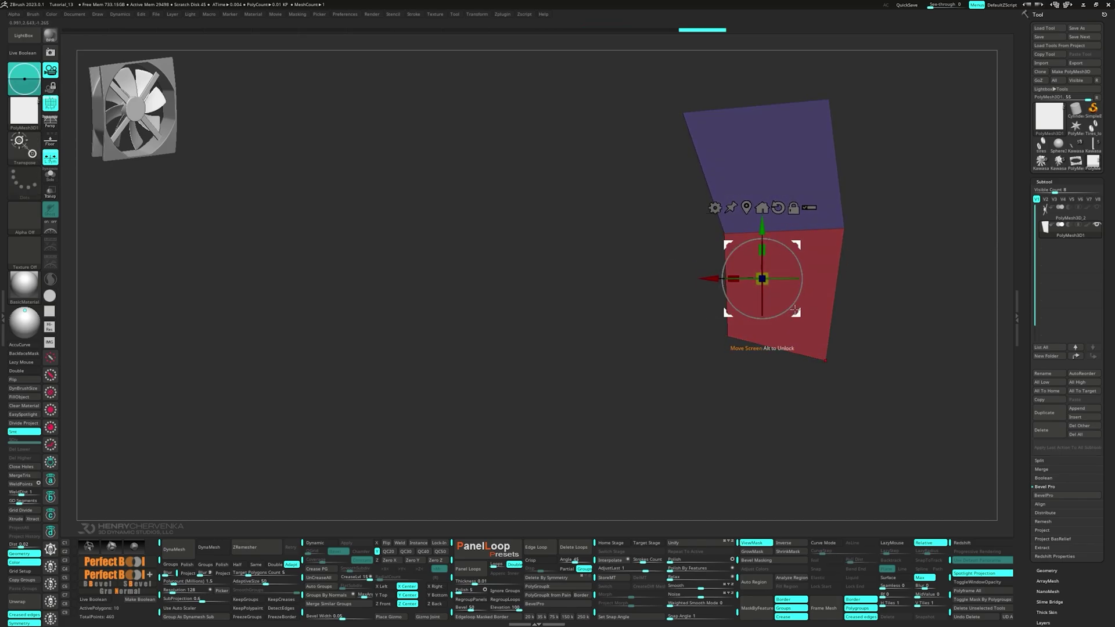
pyautogui.moveTo(796, 314); pyautogui.dragTo(880, 329)
pyautogui.hotkey('shift', 'f')
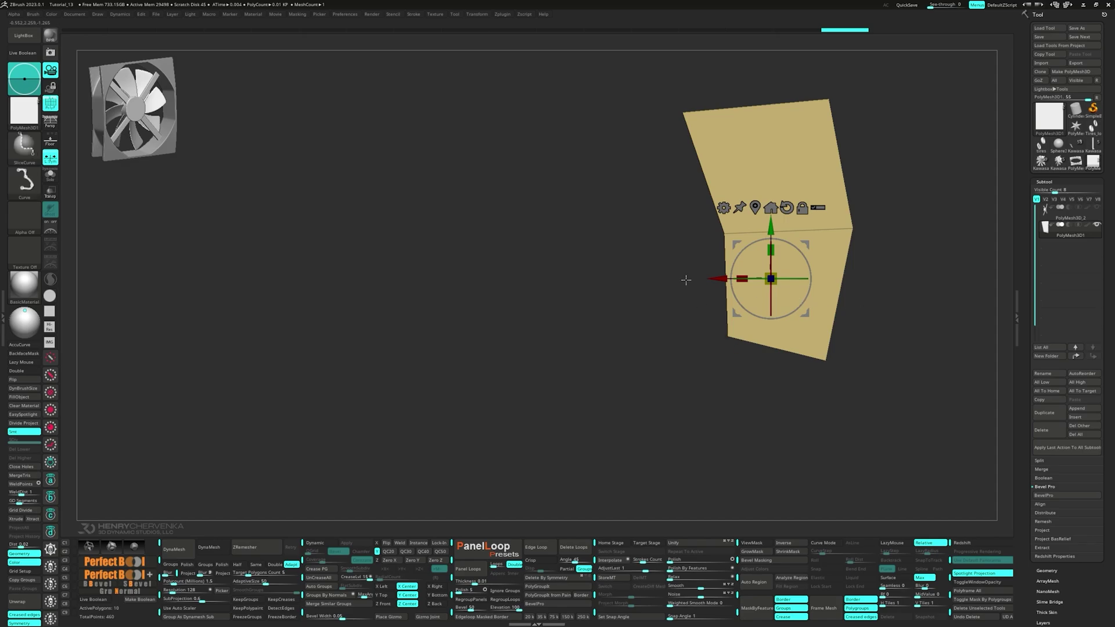
# Step: Slice the bent blade outline crosswise four more times, twice above and twice below its middle edge
pyautogui.keyDown('ctrl'); pyautogui.keyDown('shift'); pyautogui.moveTo(686, 280); pyautogui.dragTo(925, 299); pyautogui.keyUp('shift'); pyautogui.keyUp('ctrl')
pyautogui.keyDown('ctrl'); pyautogui.keyDown('shift'); pyautogui.moveTo(701, 304); pyautogui.dragTo(907, 349); pyautogui.keyUp('shift'); pyautogui.keyUp('ctrl')
pyautogui.keyDown('ctrl'); pyautogui.keyDown('shift'); pyautogui.moveTo(952, 163); pyautogui.dragTo(952, 164); pyautogui.keyUp('shift'); pyautogui.keyUp('ctrl')
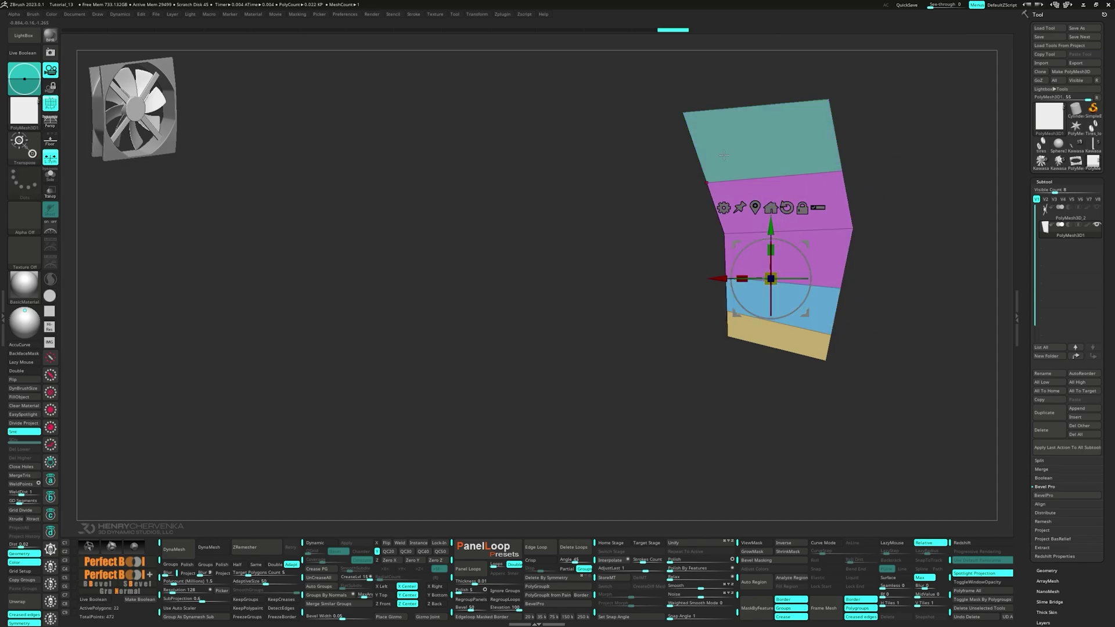
pyautogui.moveTo(675, 127)
pyautogui.keyDown('ctrl'); pyautogui.keyDown('shift'); pyautogui.mouseDown()
pyautogui.moveTo(921, 114)
pyautogui.moveTo(912, 120)
pyautogui.mouseUp(); pyautogui.keyUp('shift'); pyautogui.keyUp('ctrl')
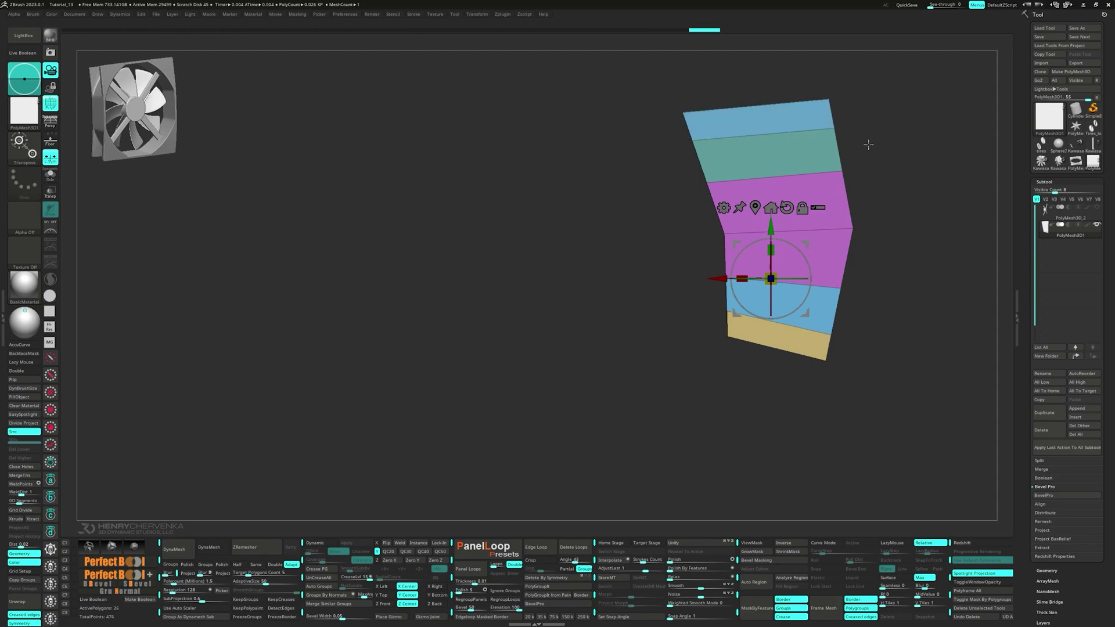
# Step: Mask and nudge the blade's crosswise edge rows sideways so both long sides follow a smooth curve
pyautogui.keyDown('ctrl'); pyautogui.keyDown('shift'); pyautogui.moveTo(690, 183); pyautogui.dragTo(900, 203); pyautogui.keyUp('shift'); pyautogui.keyUp('ctrl')
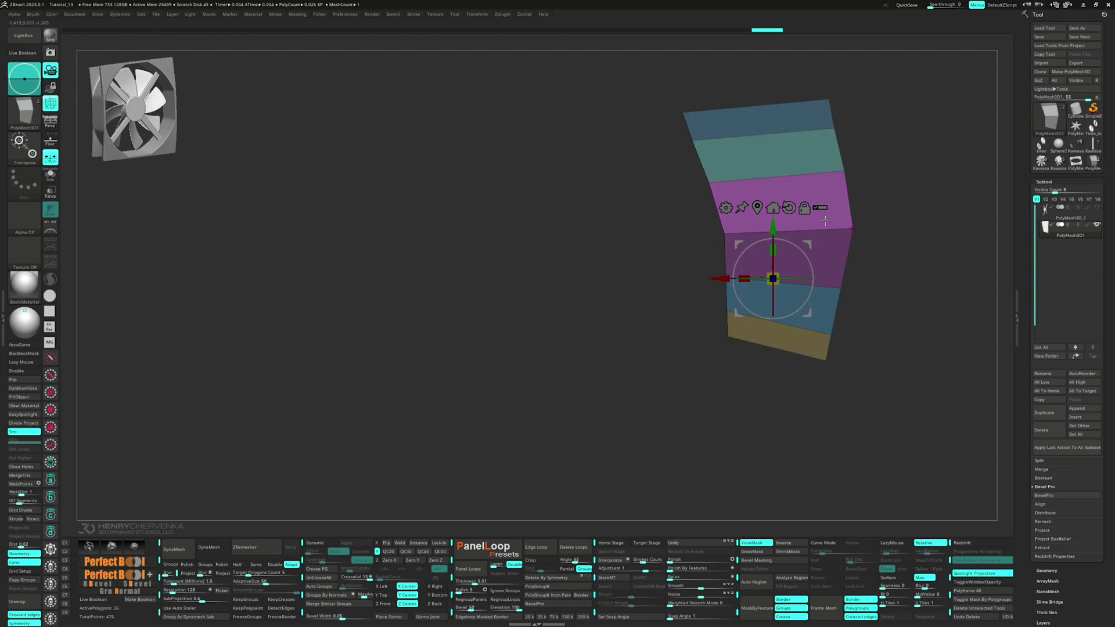
pyautogui.moveTo(806, 245); pyautogui.dragTo(810, 243)
pyautogui.keyDown('ctrl'); pyautogui.click(862, 103); pyautogui.keyUp('ctrl')
pyautogui.keyDown('ctrl'); pyautogui.click(862, 102); pyautogui.keyUp('ctrl')
pyautogui.keyDown('ctrl'); pyautogui.moveTo(679, 147); pyautogui.dragTo(683, 163); pyautogui.keyUp('ctrl')
pyautogui.keyDown('ctrl'); pyautogui.moveTo(665, 107); pyautogui.dragTo(685, 122); pyautogui.keyUp('ctrl')
pyautogui.keyDown('ctrl'); pyautogui.click(684, 123); pyautogui.keyUp('ctrl')
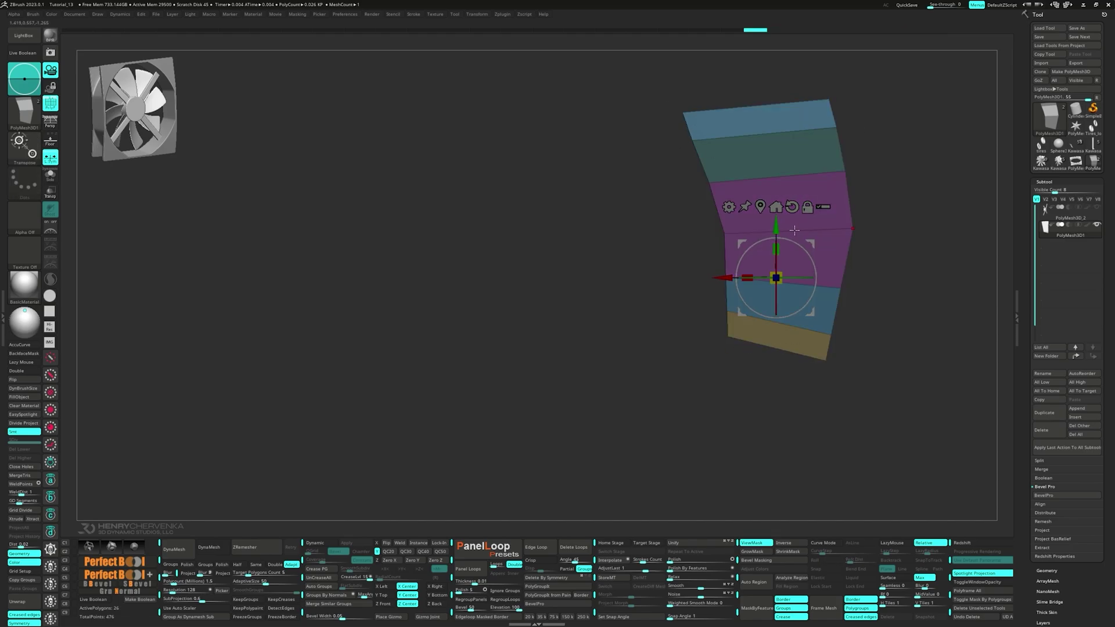
pyautogui.moveTo(809, 312); pyautogui.dragTo(807, 312)
pyautogui.keyDown('ctrl'); pyautogui.moveTo(700, 293); pyautogui.dragTo(863, 318); pyautogui.keyUp('ctrl')
pyautogui.keyDown('ctrl'); pyautogui.click(857, 303); pyautogui.keyUp('ctrl')
pyautogui.keyDown('ctrl'); pyautogui.moveTo(710, 300); pyautogui.dragTo(744, 322); pyautogui.keyUp('ctrl')
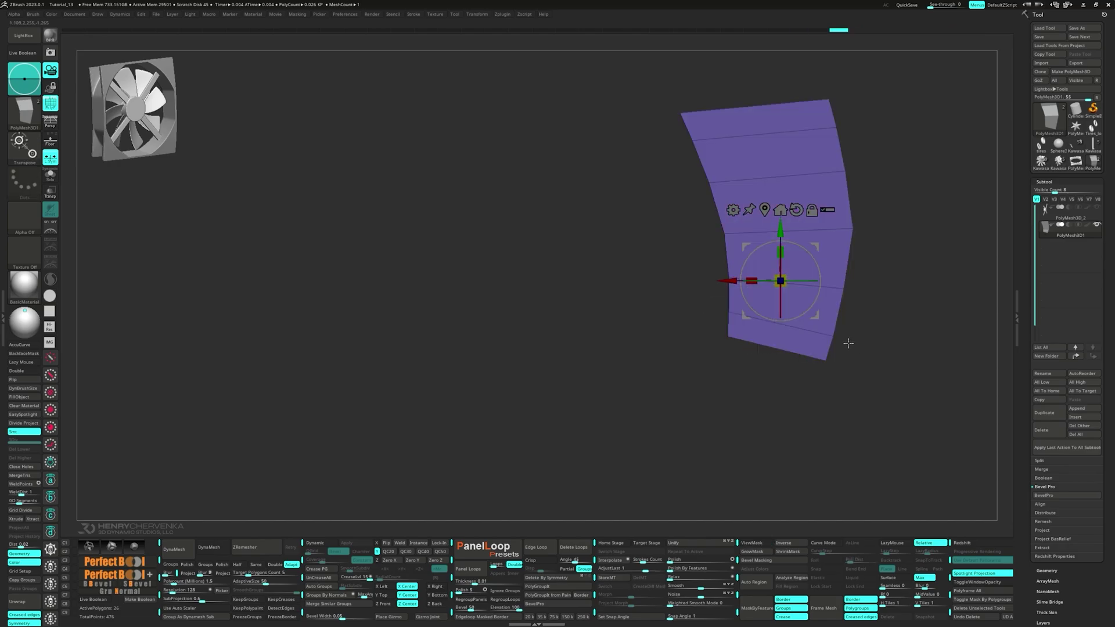
# Step: Insert three evenly spaced lengthwise edge loops across the blade using the ZModeler edge Insert action with Multiple EdgeLoops
pyautogui.press('q')
pyautogui.press('space')
pyautogui.click(781, 236)
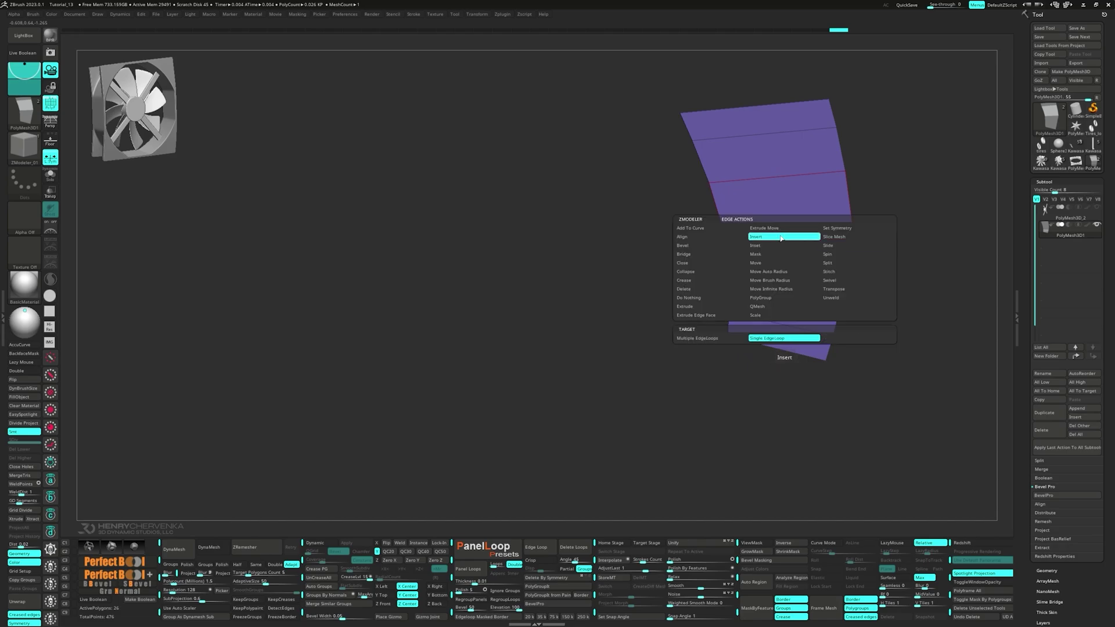
pyautogui.press('space')
pyautogui.click(706, 343)
pyautogui.click(782, 242)
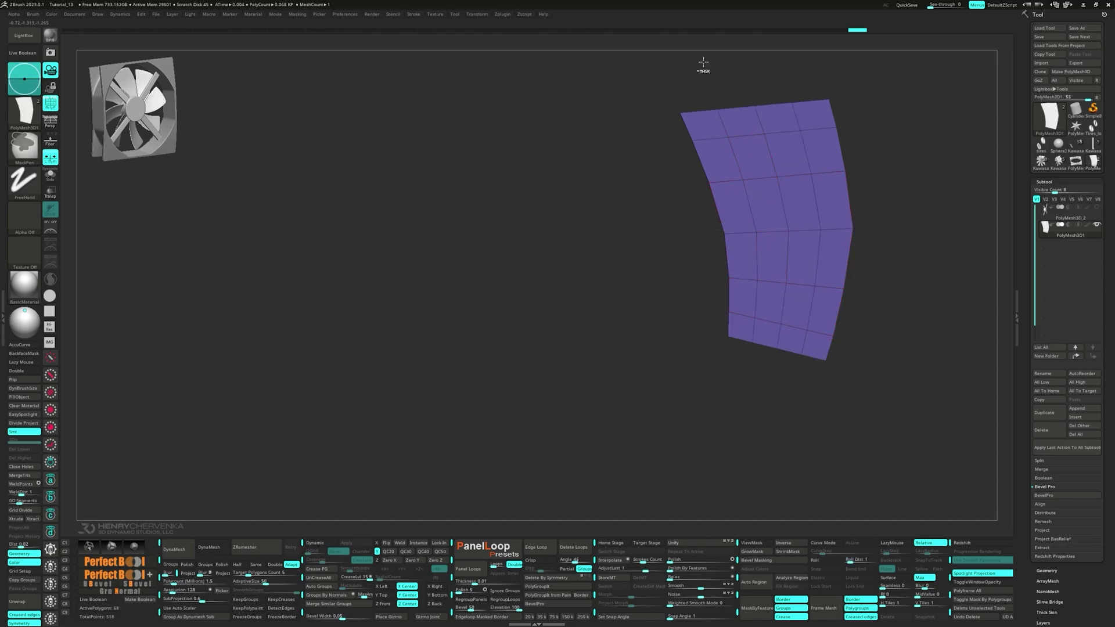
# Step: Raise the inner points of the blade's upper edge into a slight arch and delete the central lengthwise edge loop
pyautogui.keyDown('ctrl'); pyautogui.keyDown('alt'); pyautogui.moveTo(704, 66); pyautogui.dragTo(803, 119); pyautogui.keyUp('alt'); pyautogui.keyUp('ctrl')
pyautogui.press('w')
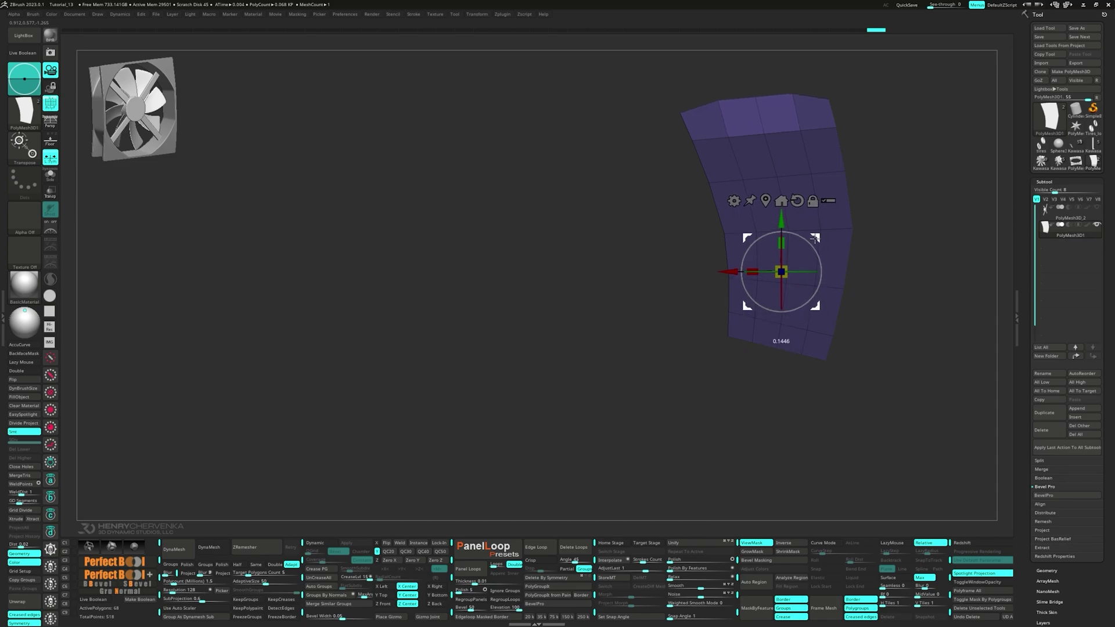
pyautogui.press('q')
pyautogui.keyDown('ctrl'); pyautogui.click(722, 74); pyautogui.keyUp('ctrl')
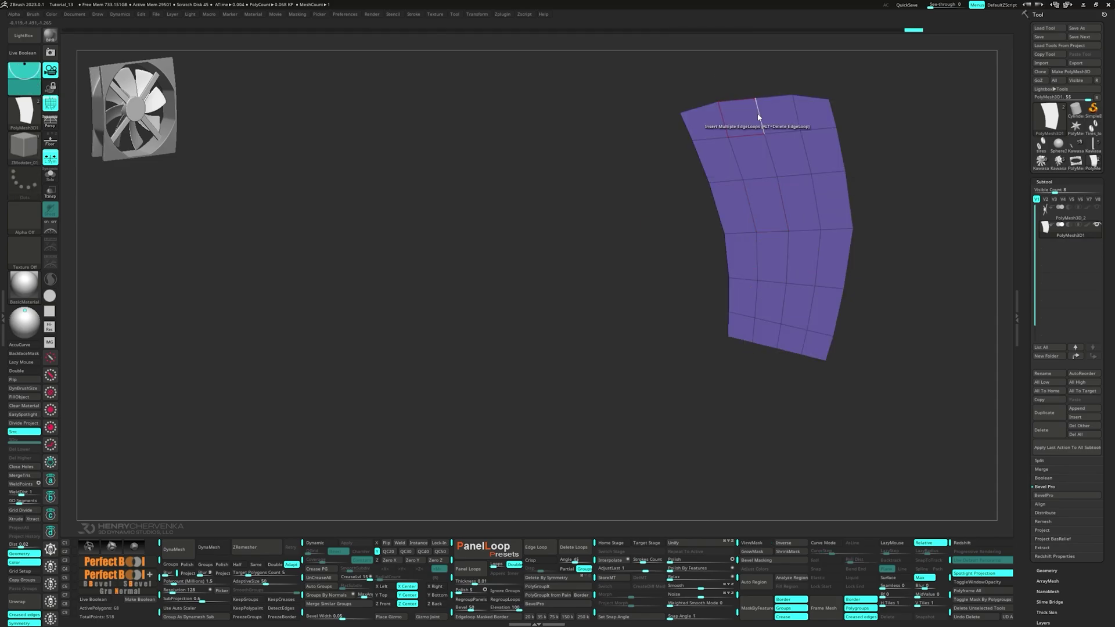
pyautogui.keyDown('alt'); pyautogui.click(758, 116); pyautogui.keyUp('alt')
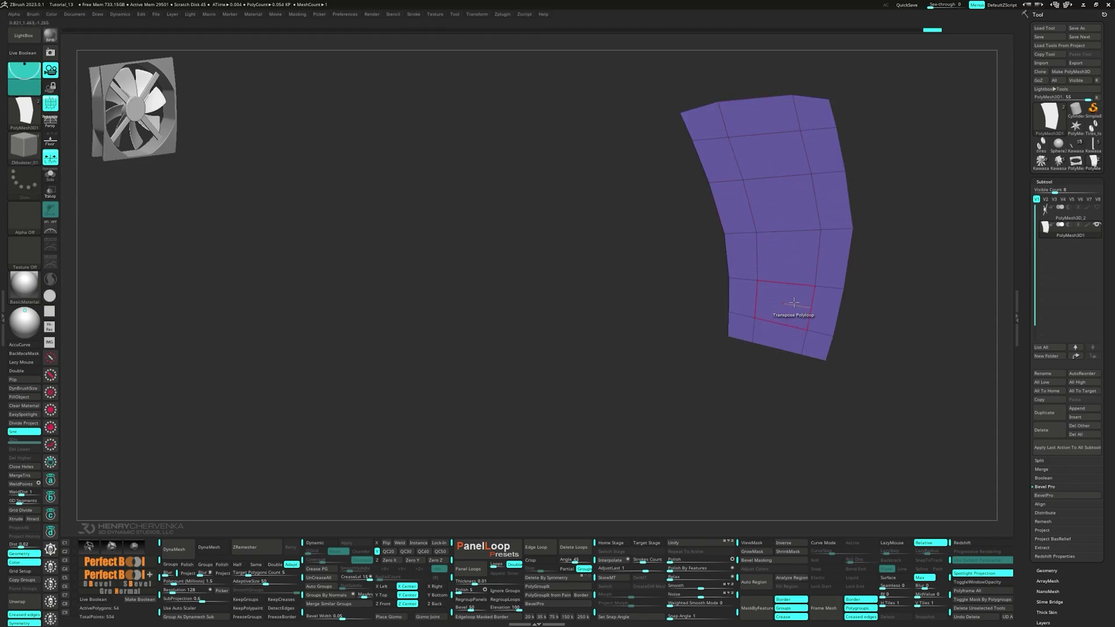
# Step: Scale the blade down along Z in side view until it is a thin plate
pyautogui.press('1')
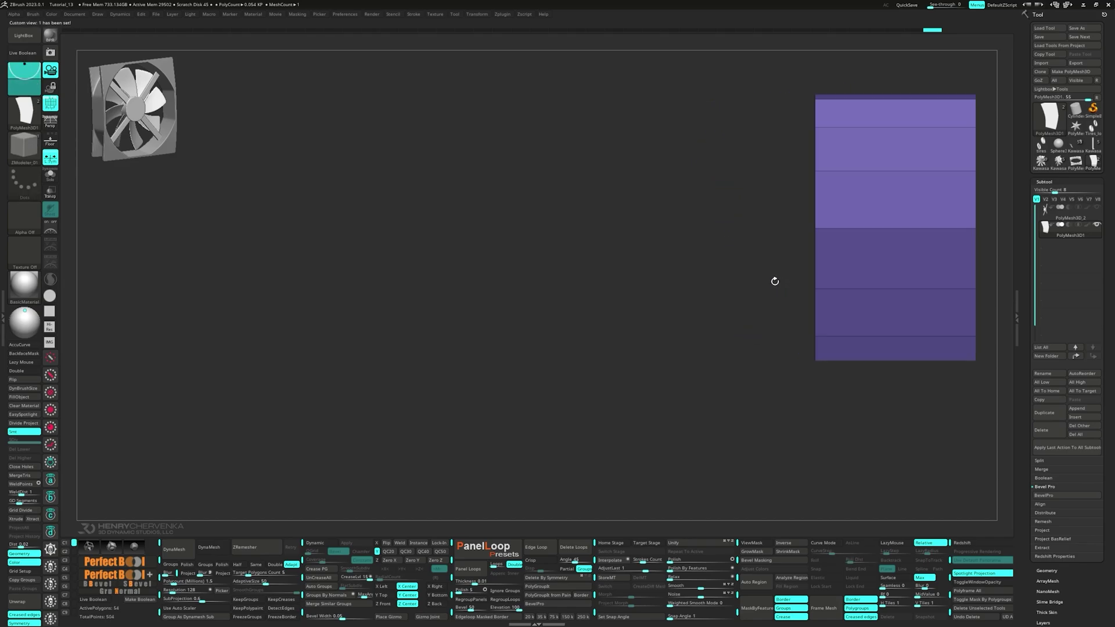
pyautogui.press('w')
pyautogui.keyDown('alt'); pyautogui.click(912, 205); pyautogui.keyUp('alt')
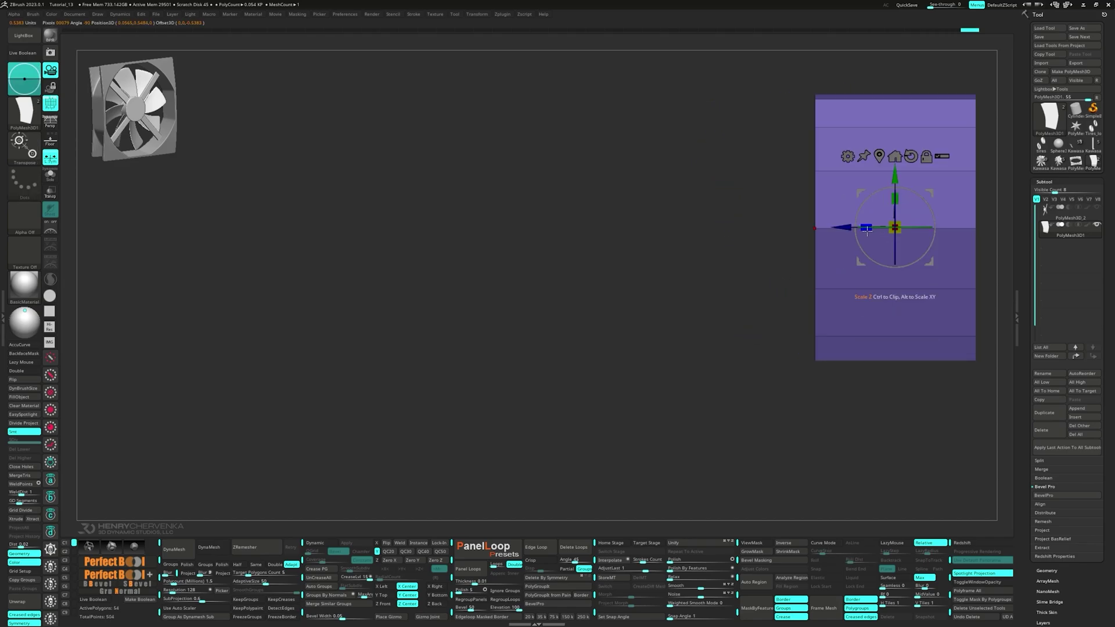
pyautogui.moveTo(867, 230); pyautogui.dragTo(933, 232)
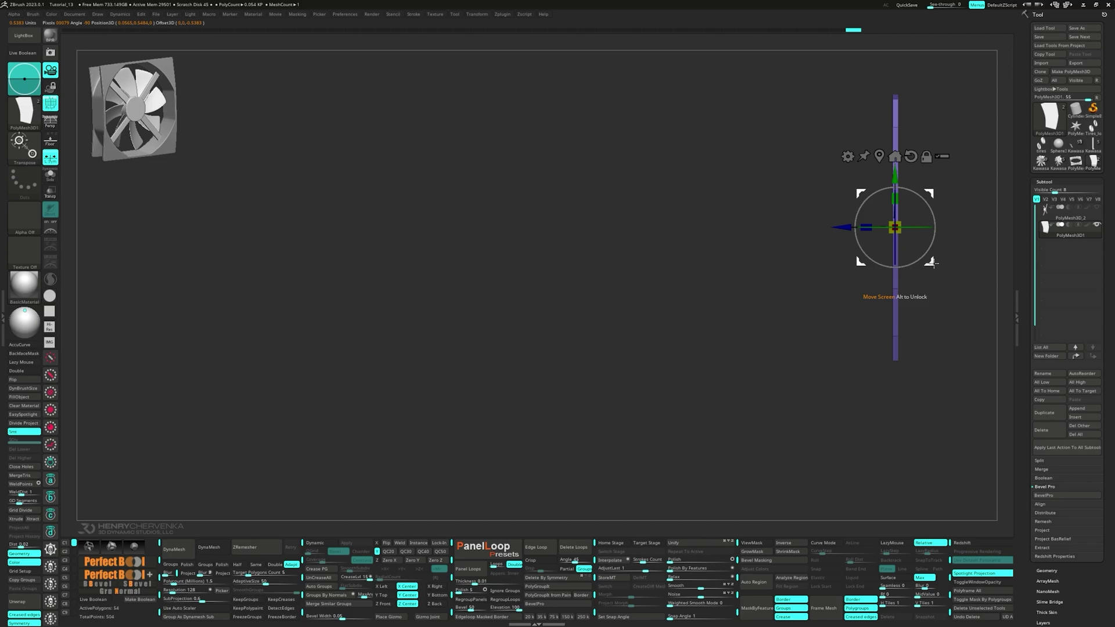
pyautogui.keyDown('alt'); pyautogui.moveTo(926, 297); pyautogui.dragTo(927, 295); pyautogui.keyUp('alt')
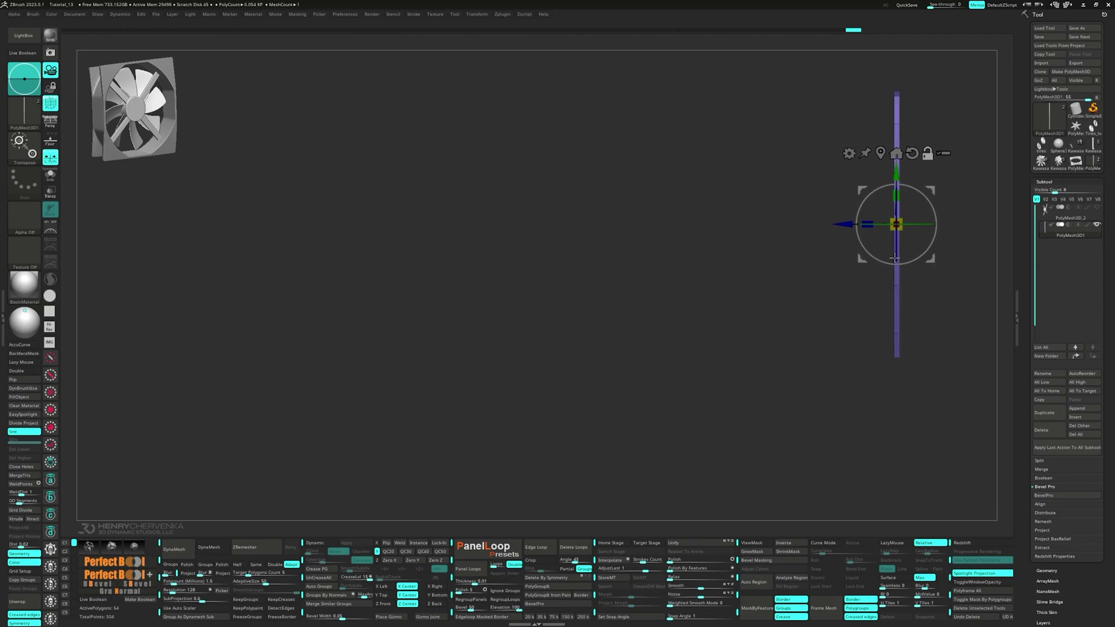
# Step: Twist the thin blade along its length with the Twist deformer, turning both ends, and accept the result
pyautogui.click(849, 152)
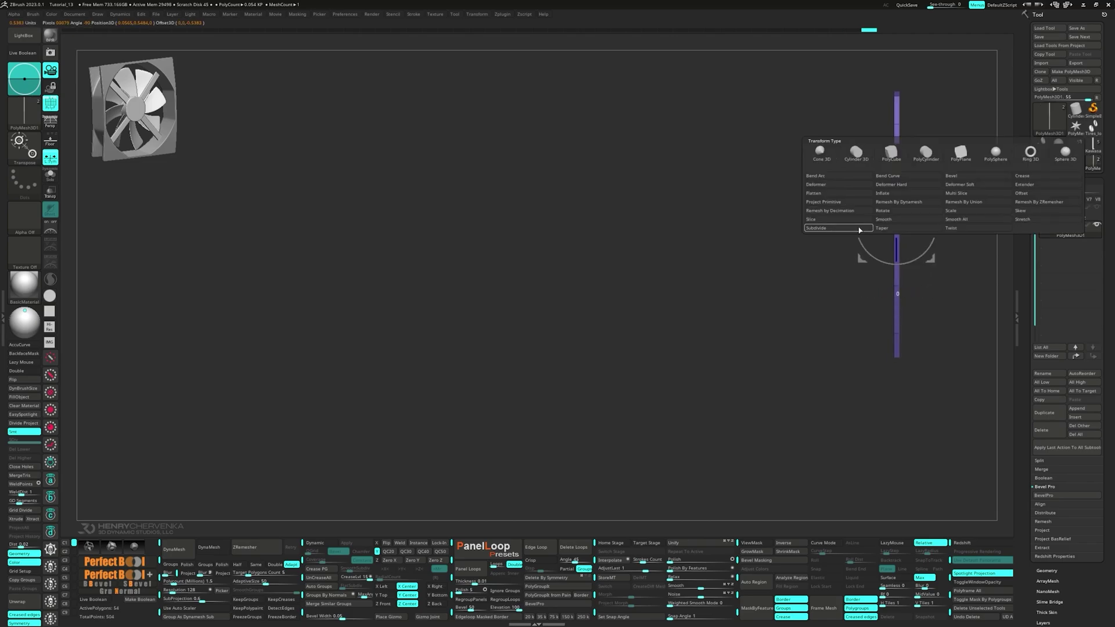
pyautogui.click(958, 228)
pyautogui.moveTo(896, 367); pyautogui.dragTo(885, 346)
pyautogui.moveTo(896, 83); pyautogui.dragTo(890, 81)
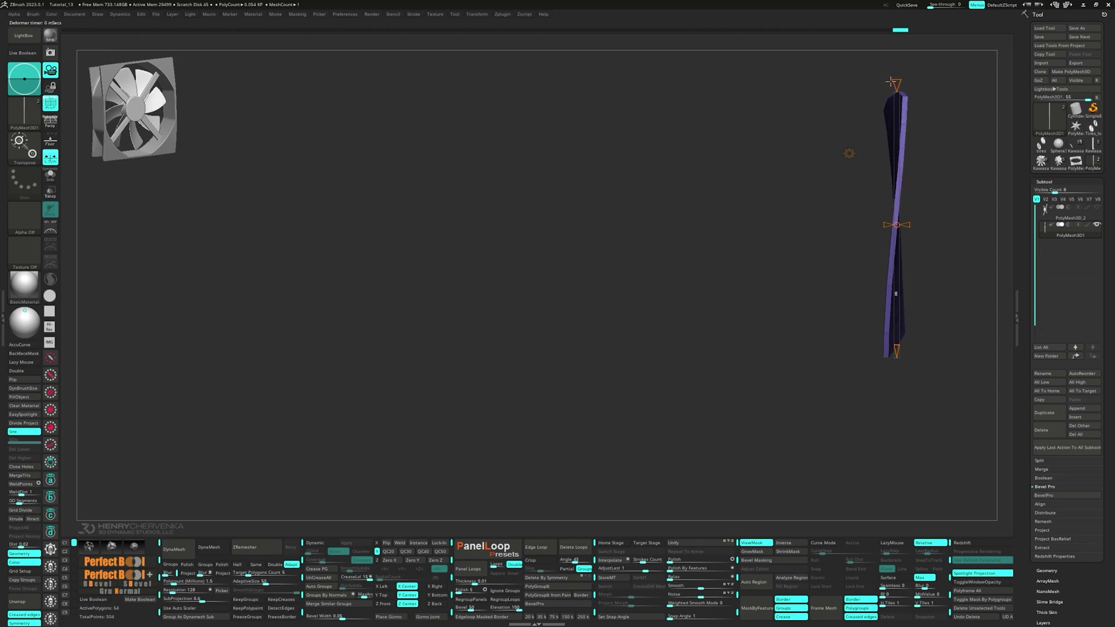
pyautogui.click(849, 153)
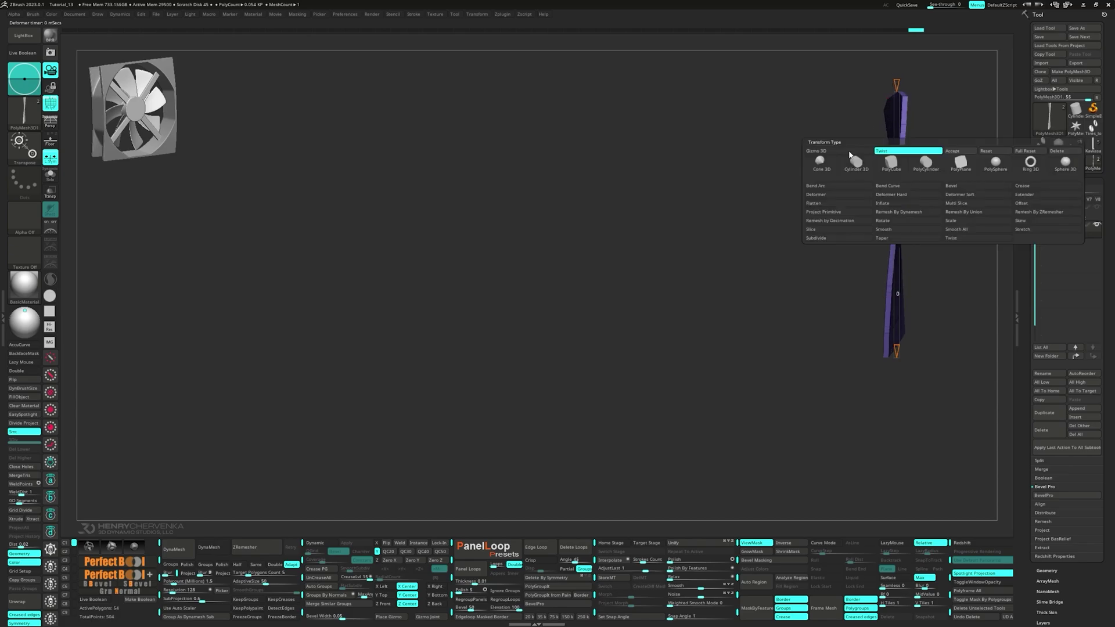
pyautogui.click(951, 150)
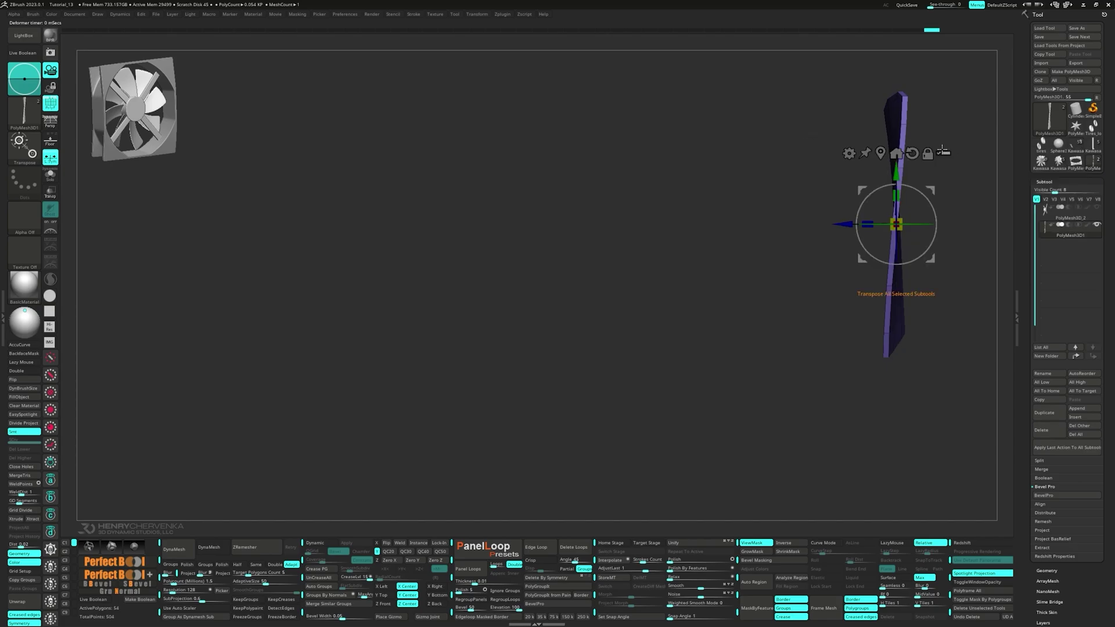
# Step: Bow the twisted blade with the Deformer Soft cage by offsetting its middle and upper control points oppositely, and accept it
pyautogui.click(850, 154)
pyautogui.click(948, 185)
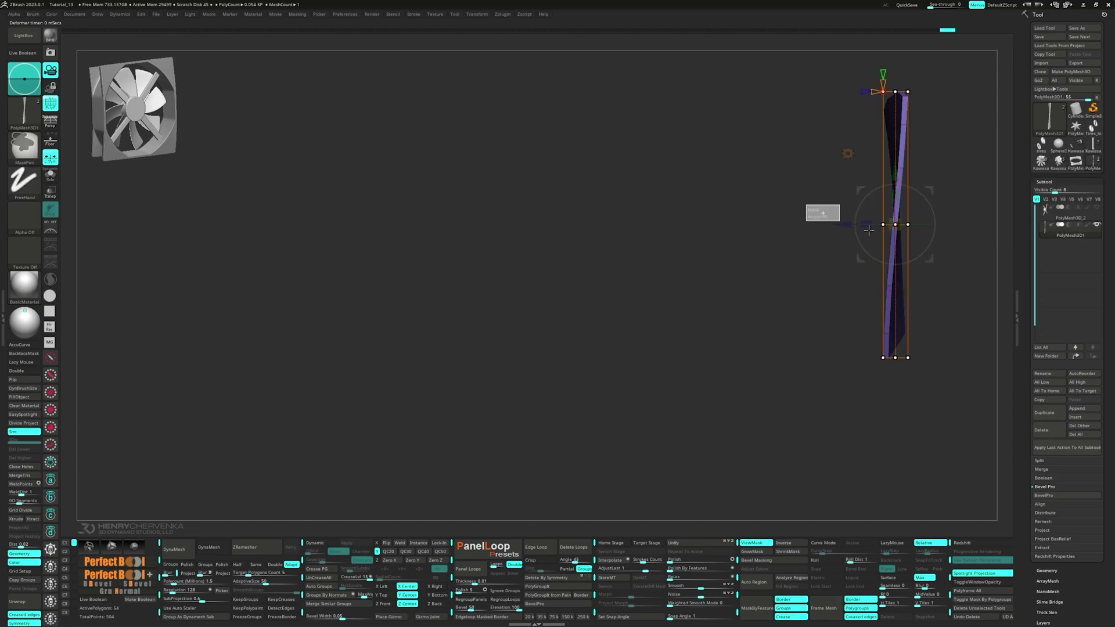
pyautogui.moveTo(844, 227); pyautogui.dragTo(858, 228)
pyautogui.keyDown('ctrl'); pyautogui.moveTo(800, 76); pyautogui.dragTo(922, 108); pyautogui.keyUp('ctrl')
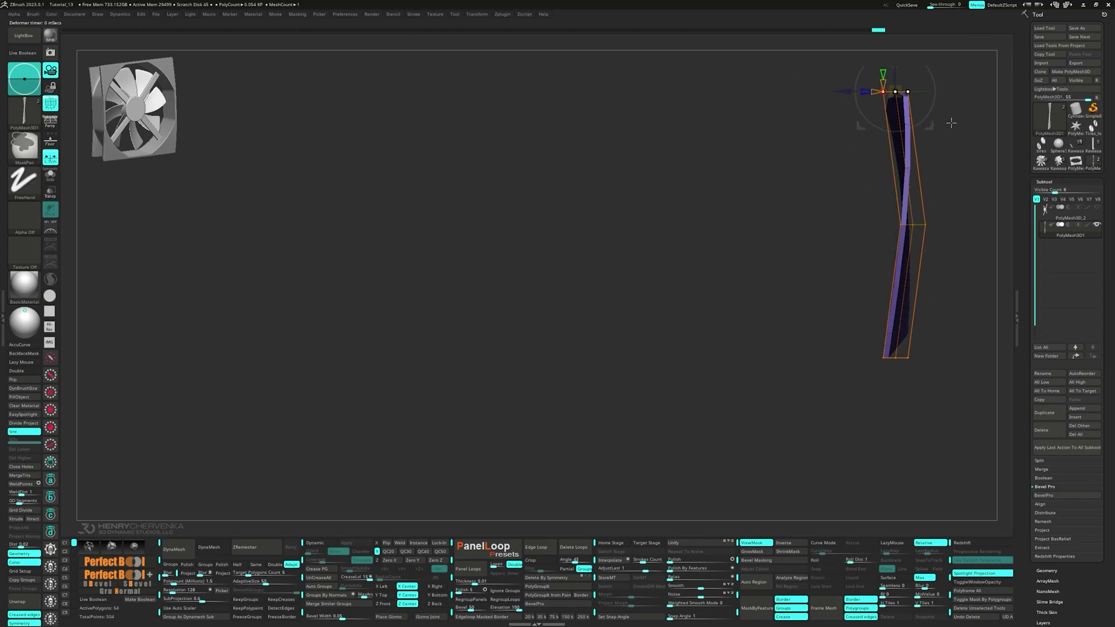
pyautogui.moveTo(851, 91); pyautogui.dragTo(834, 91)
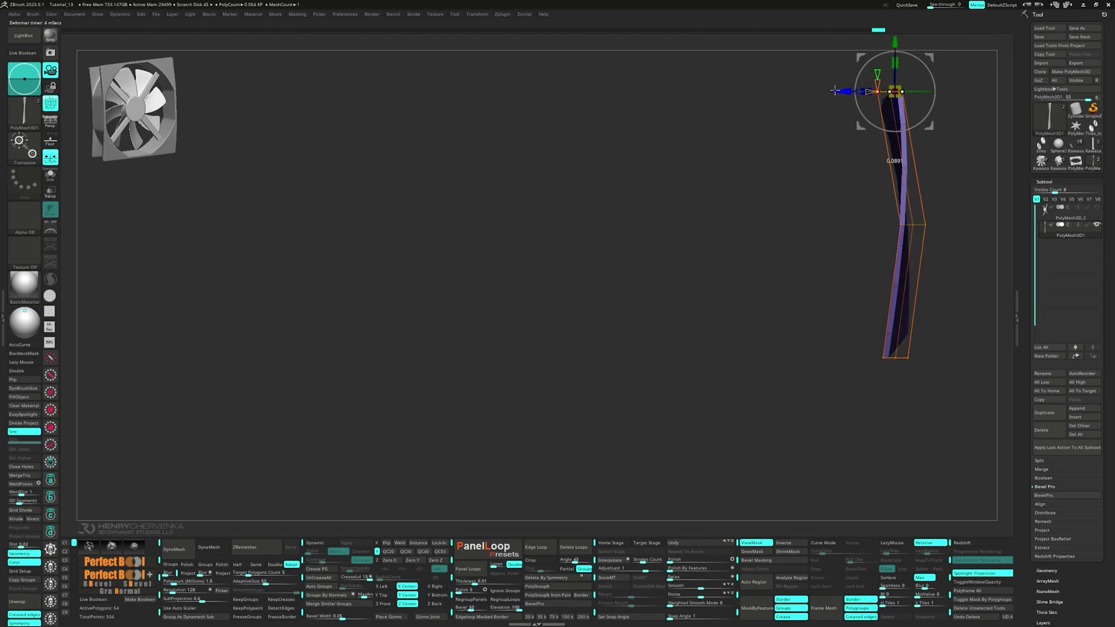
pyautogui.keyDown('ctrl'); pyautogui.moveTo(811, 149); pyautogui.dragTo(848, 197); pyautogui.keyUp('ctrl')
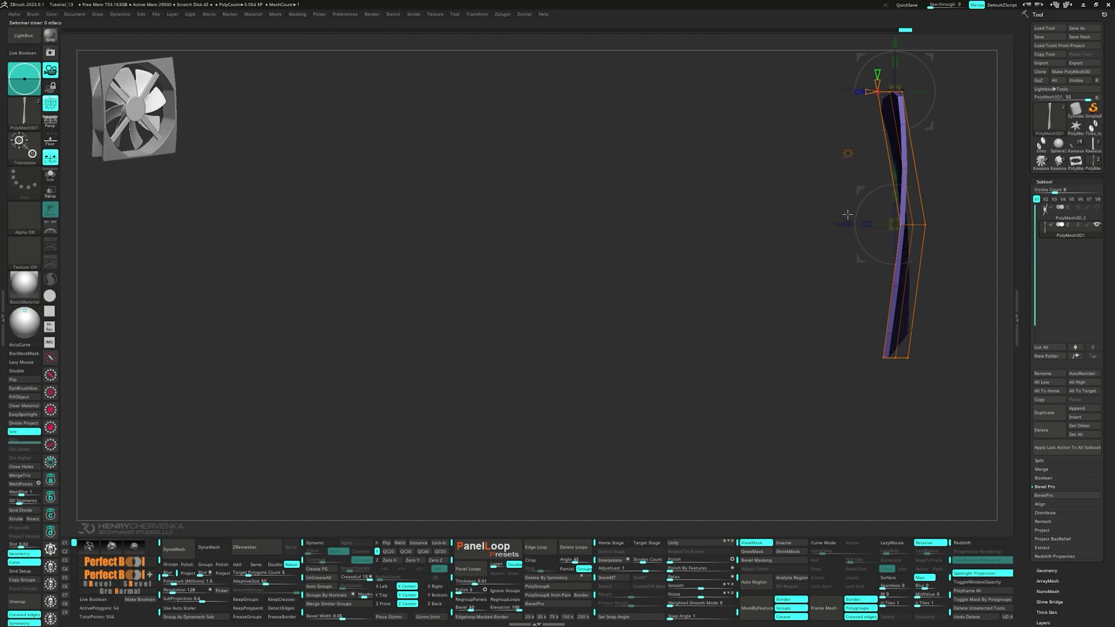
pyautogui.click(847, 153)
pyautogui.click(950, 157)
# Step: Preview the blade with Dynamic Subdivision and insert single supporting edge loops close to its sides, ends and rim
pyautogui.moveTo(767, 230); pyautogui.dragTo(647, 277)
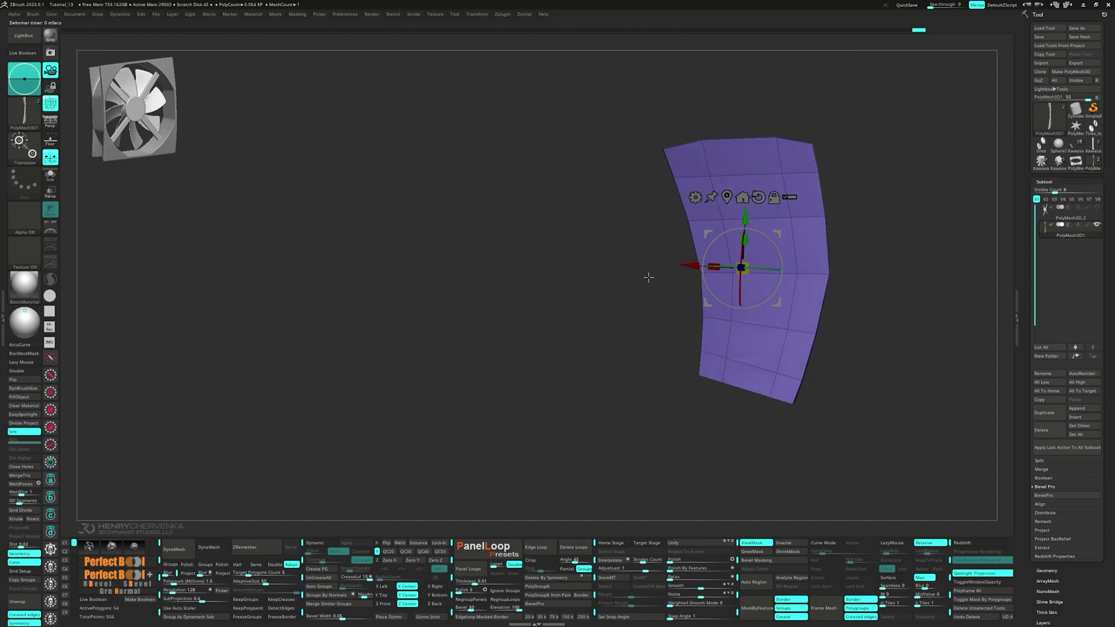
pyautogui.press('d')
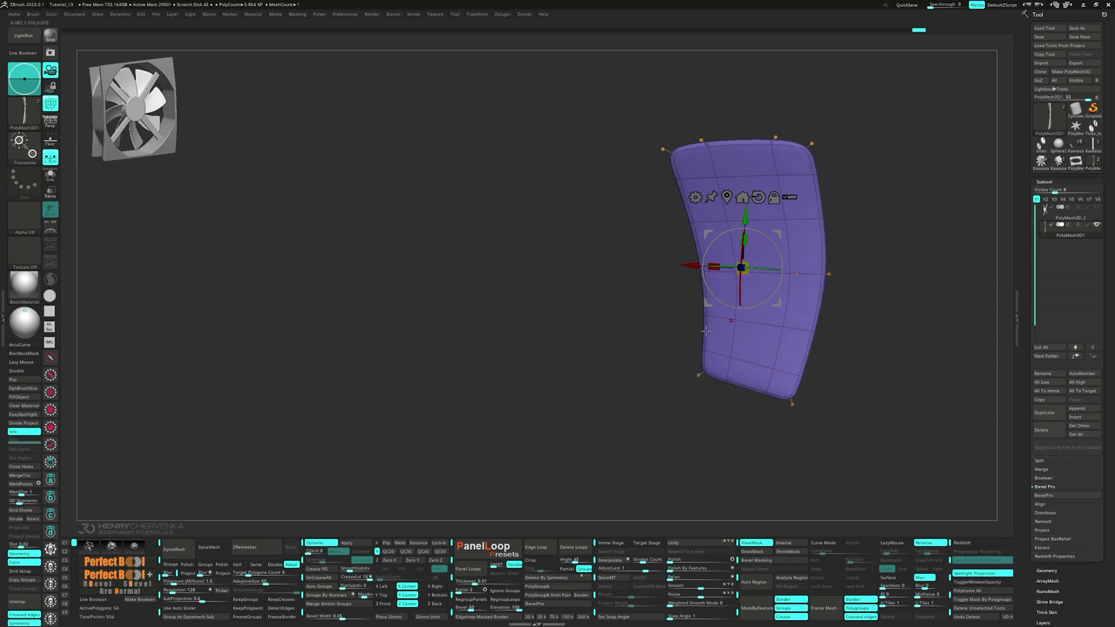
pyautogui.press('q')
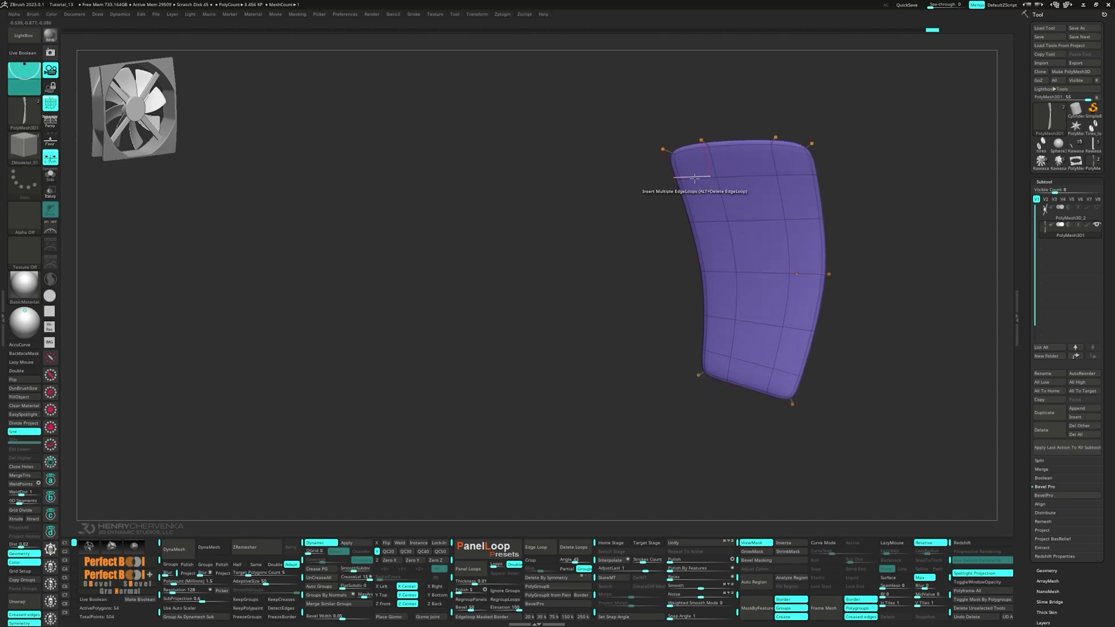
pyautogui.press('space')
pyautogui.click(685, 290)
pyautogui.keyDown('ctrl'); pyautogui.moveTo(724, 222); pyautogui.dragTo(754, 186, button='right'); pyautogui.keyUp('ctrl')
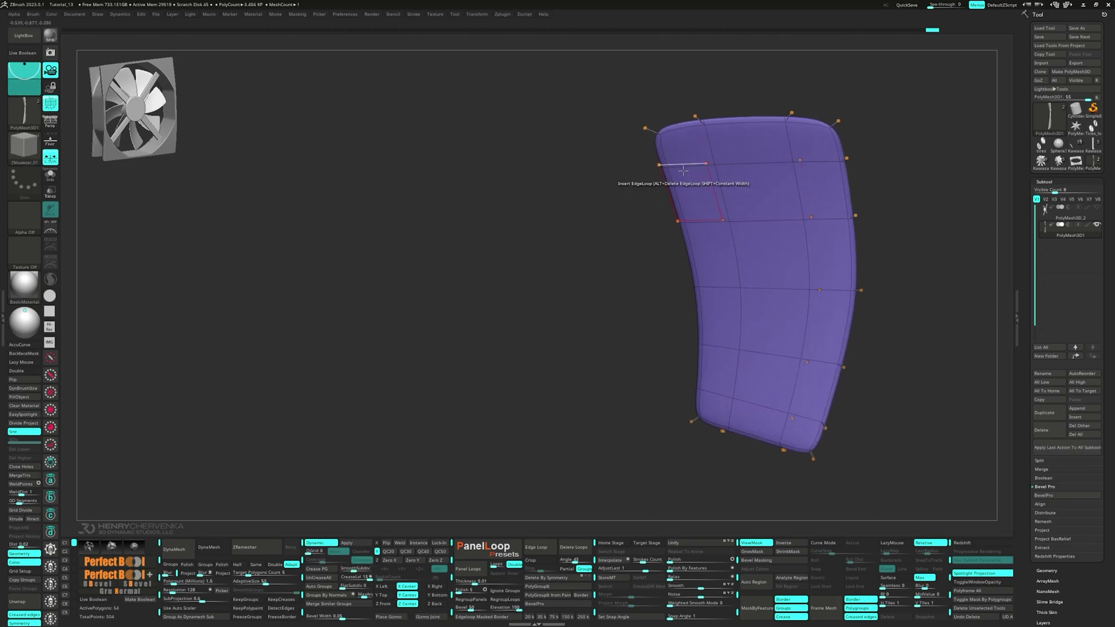
pyautogui.moveTo(684, 169); pyautogui.dragTo(675, 170)
pyautogui.moveTo(827, 159); pyautogui.dragTo(788, 126)
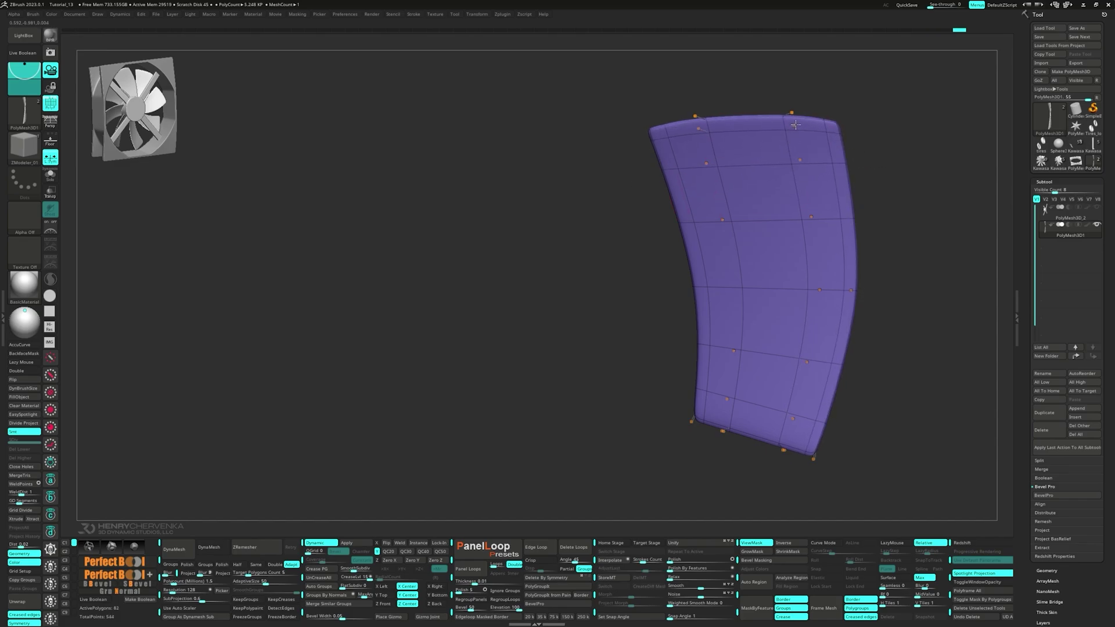
pyautogui.keyDown('alt'); pyautogui.moveTo(794, 419); pyautogui.dragTo(801, 204, button='right'); pyautogui.keyUp('alt')
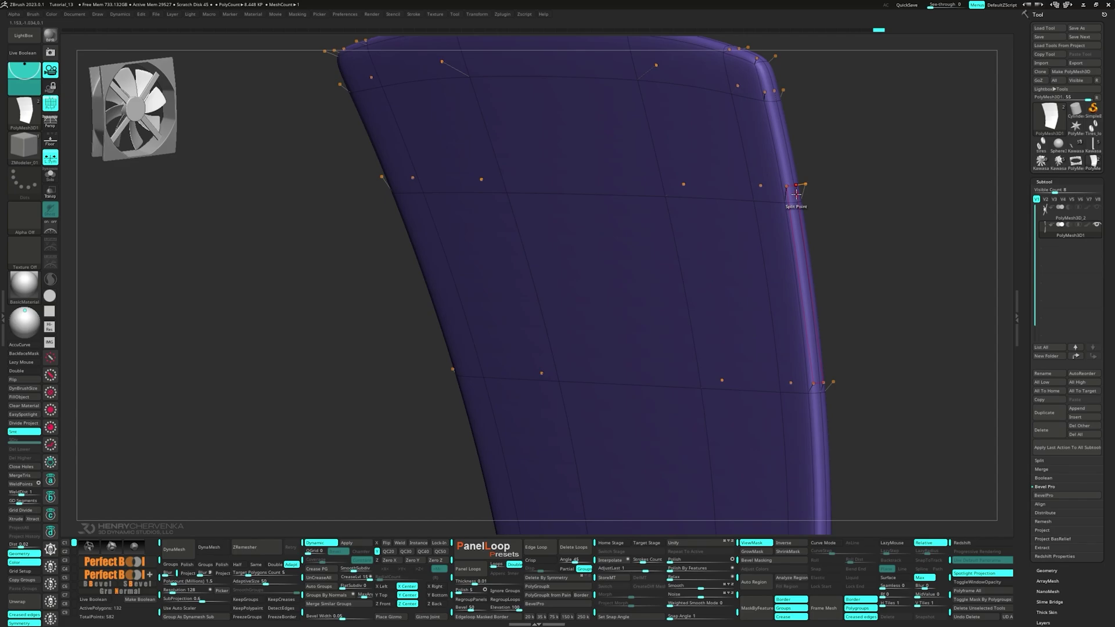
pyautogui.moveTo(821, 381); pyautogui.dragTo(686, 213, button='right')
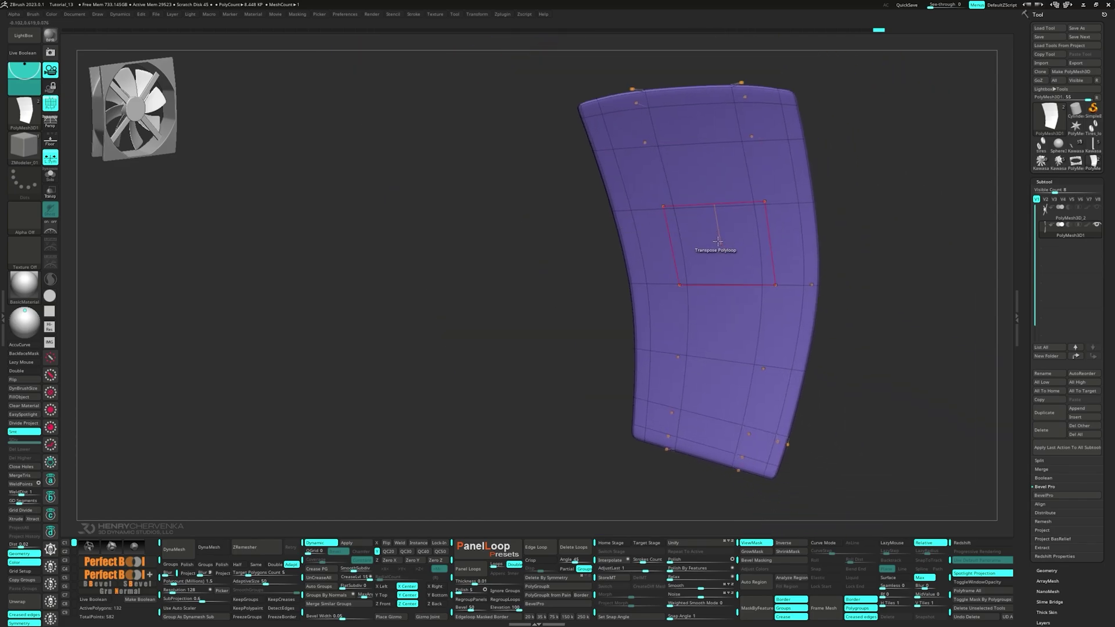
# Step: Align the transform gizmo to the blade's face and centre it on the blade
pyautogui.press('space')
pyautogui.click(701, 183)
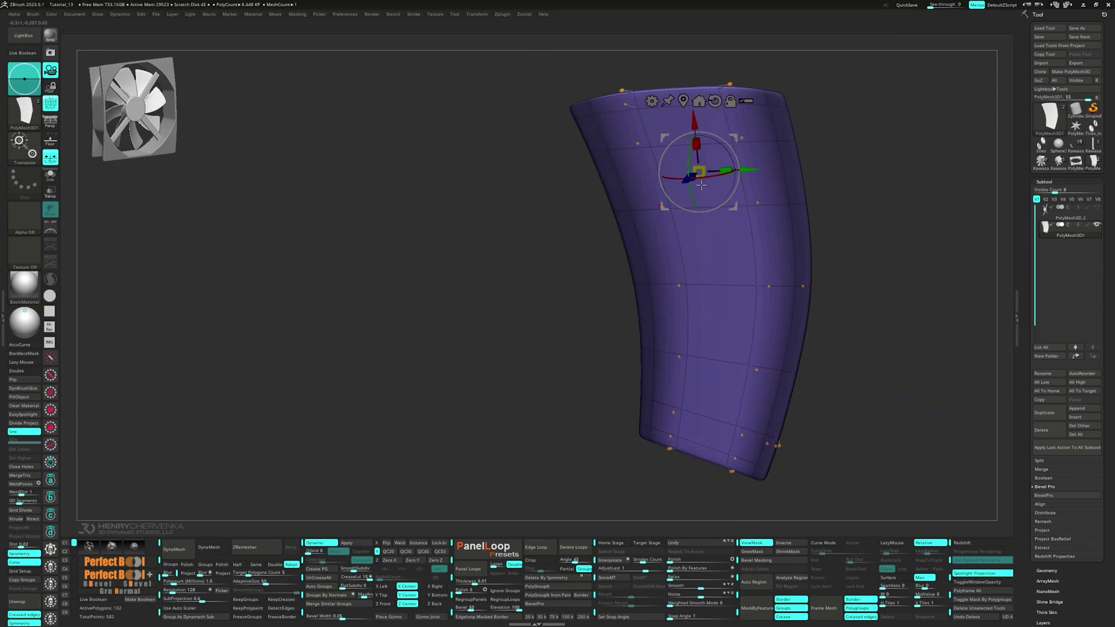
pyautogui.moveTo(702, 184); pyautogui.dragTo(695, 231)
pyautogui.click(720, 96)
pyautogui.moveTo(693, 284); pyautogui.dragTo(697, 345)
# Step: Turn off the polyframe display and show the four-spoked hub subtool together with the blade
pyautogui.hotkey('shift', 'f')
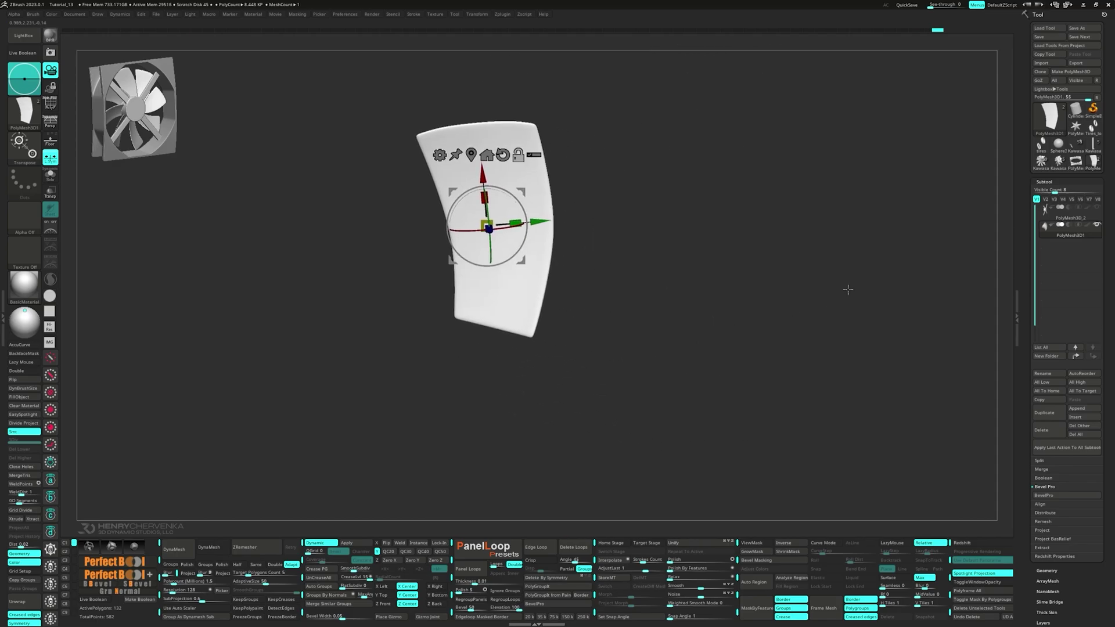
pyautogui.click(1095, 210)
pyautogui.keyDown('alt'); pyautogui.moveTo(697, 202); pyautogui.dragTo(580, 259); pyautogui.keyUp('alt')
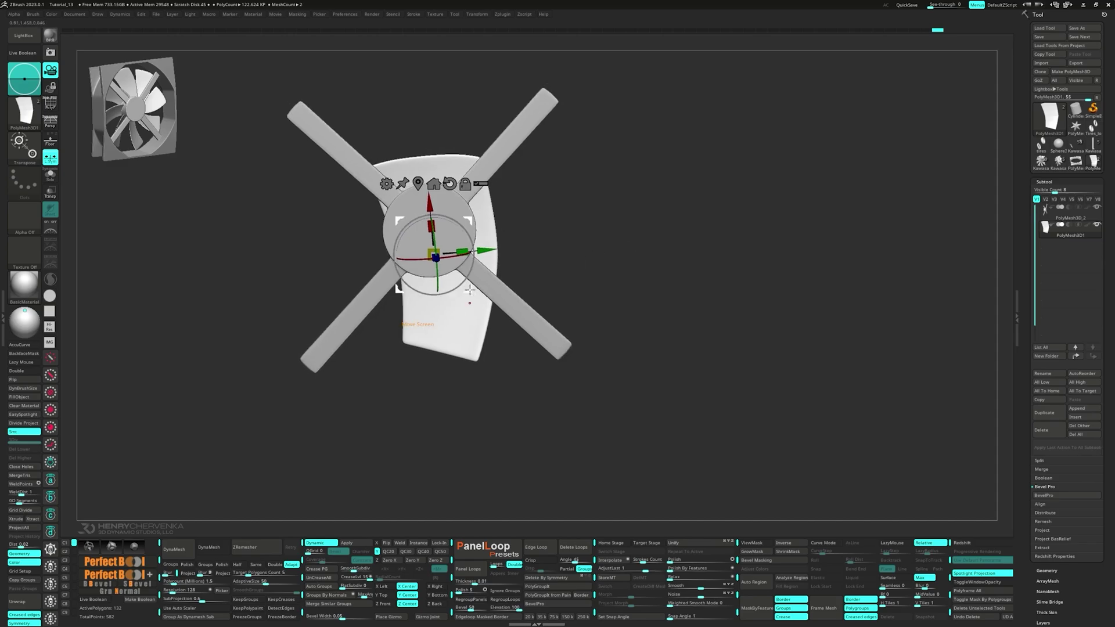
# Step: Place the transform gizmo at the blade's root corner, then move, tilt and scale the blade to sit against the hub's upper rim
pyautogui.click(473, 356)
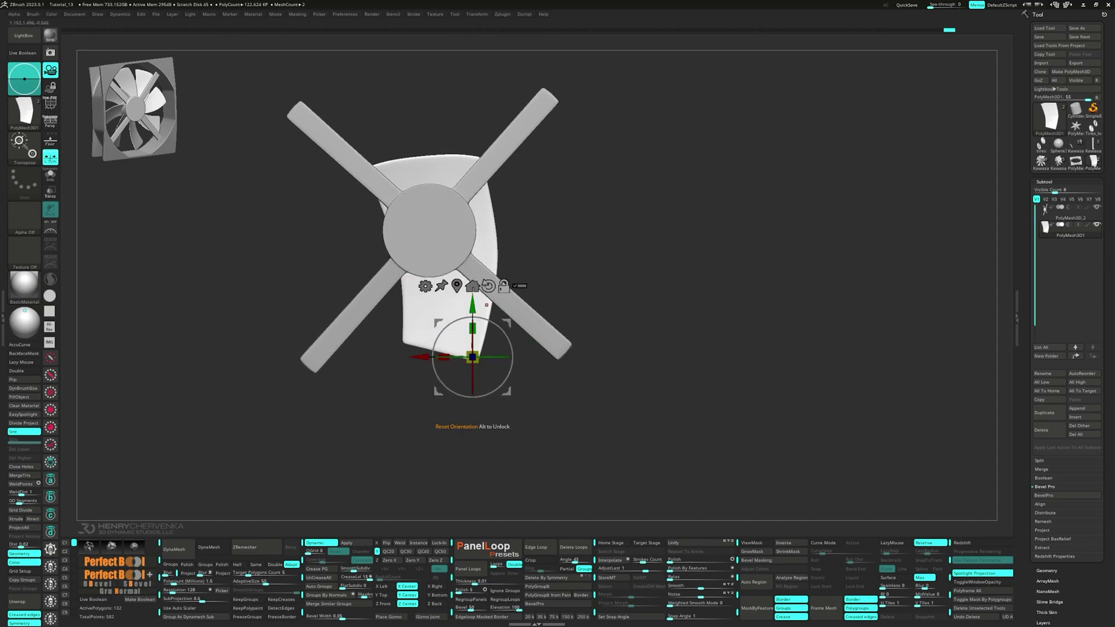
pyautogui.moveTo(508, 394); pyautogui.dragTo(474, 228)
pyautogui.moveTo(439, 190); pyautogui.dragTo(422, 176)
pyautogui.moveTo(445, 226); pyautogui.dragTo(448, 193)
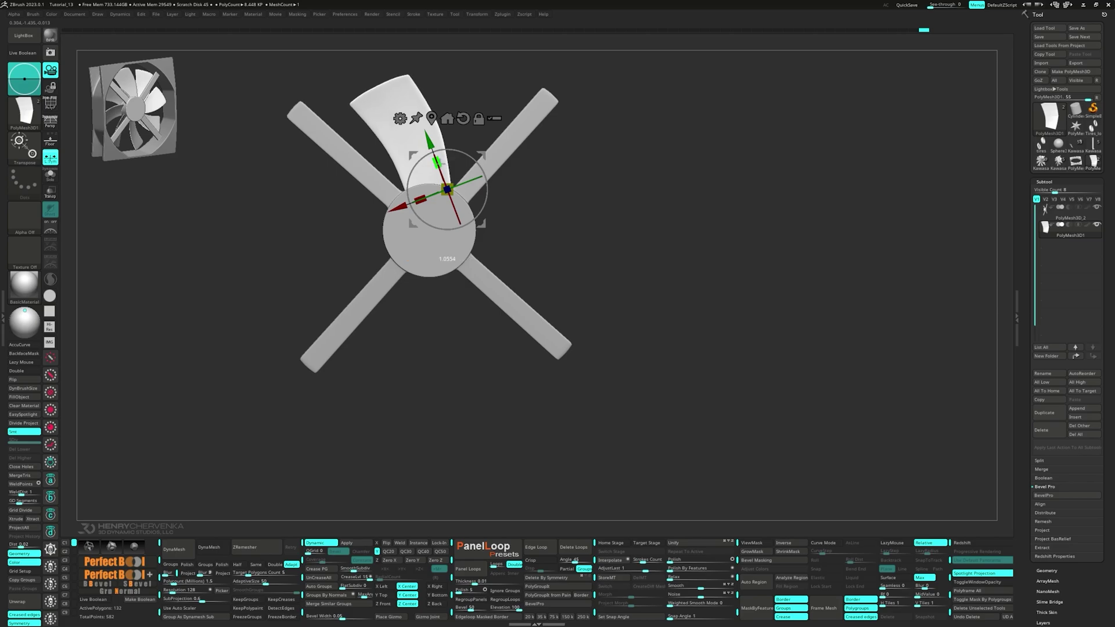
pyautogui.moveTo(563, 257); pyautogui.dragTo(416, 215)
pyautogui.moveTo(386, 229); pyautogui.dragTo(367, 215)
pyautogui.moveTo(381, 189); pyautogui.dragTo(412, 240)
pyautogui.click(435, 118)
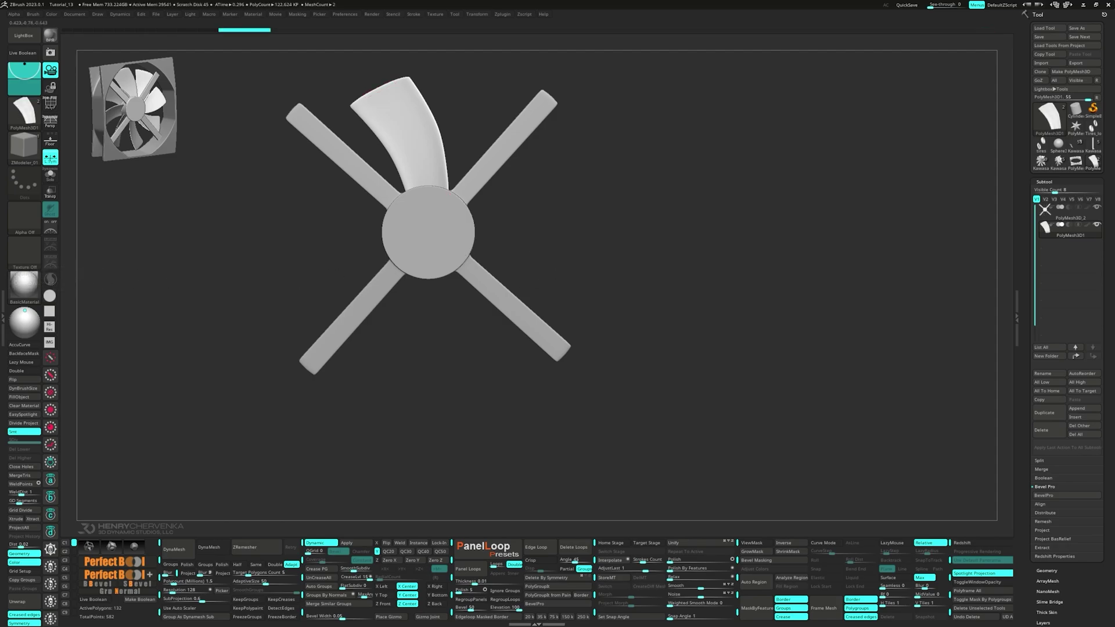
# Step: Array the blade with ArrayMesh, using 8 repeats and a Z rotation amount of 360
pyautogui.moveTo(648, 311); pyautogui.dragTo(820, 341)
pyautogui.click(1046, 581)
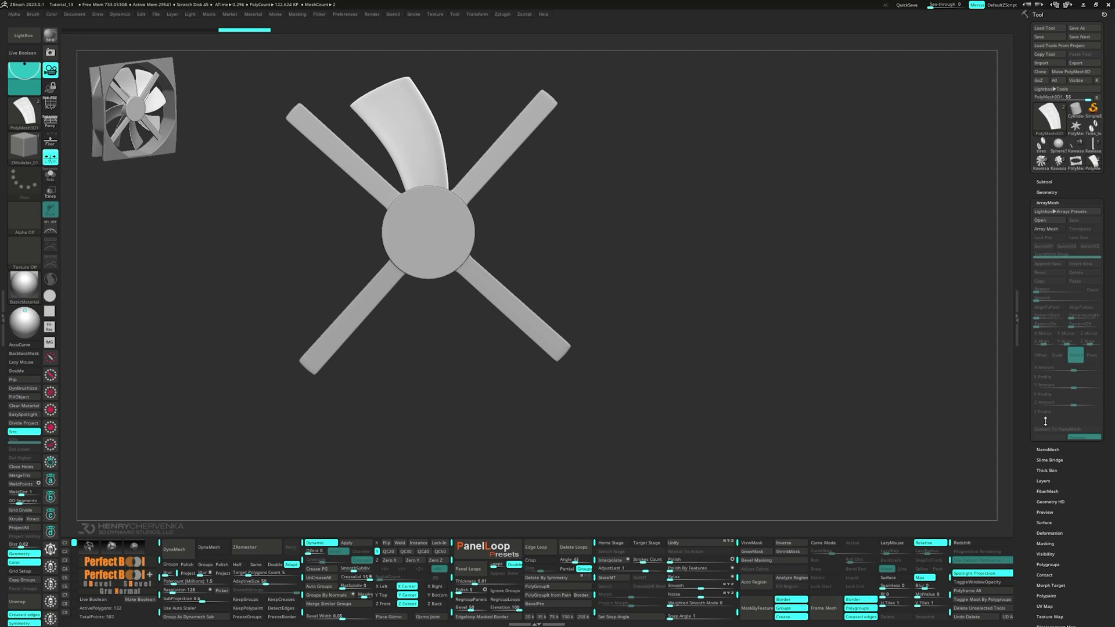
pyautogui.click(1048, 229)
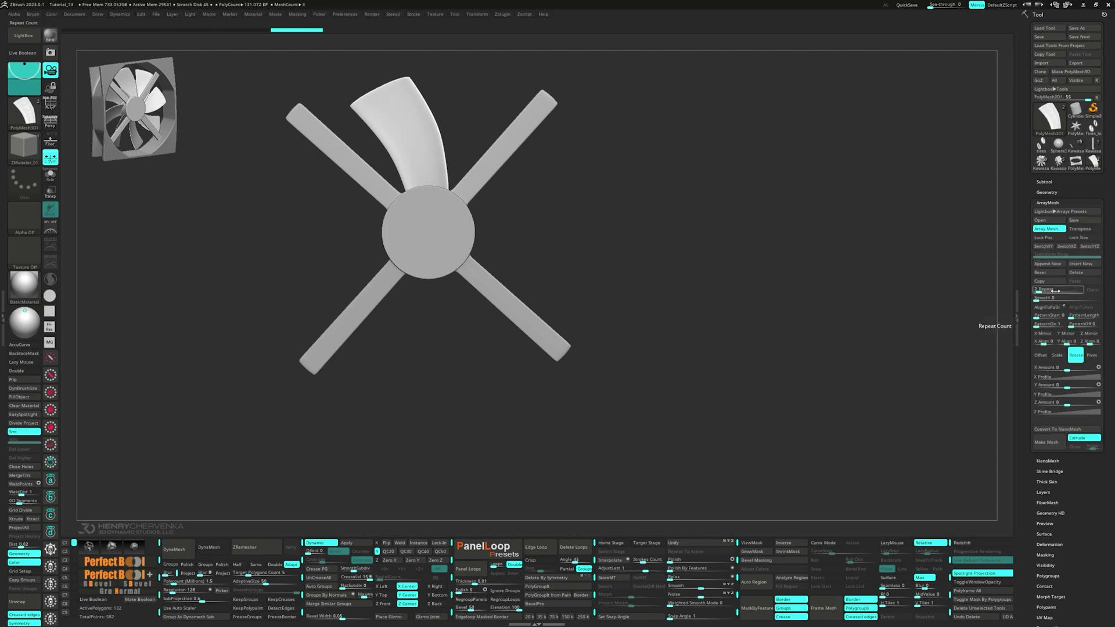
pyautogui.write('8')
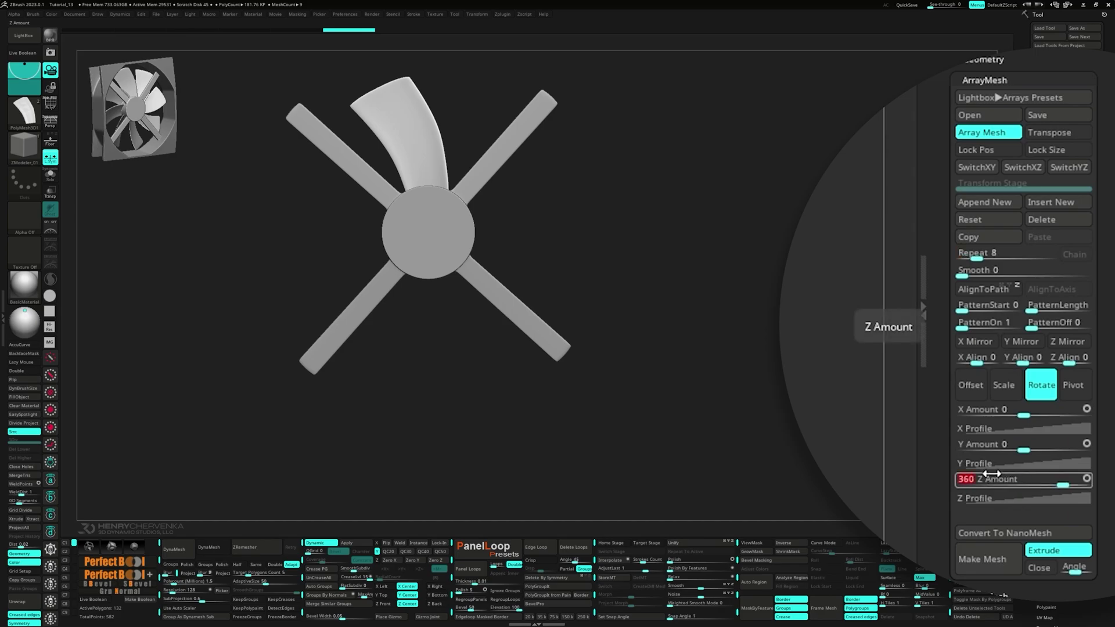
pyautogui.press('Return')
# Step: Lock the array's position and size, enable its transpose mode, and move the array's centre of rotation onto the hub's centre
pyautogui.click(982, 150)
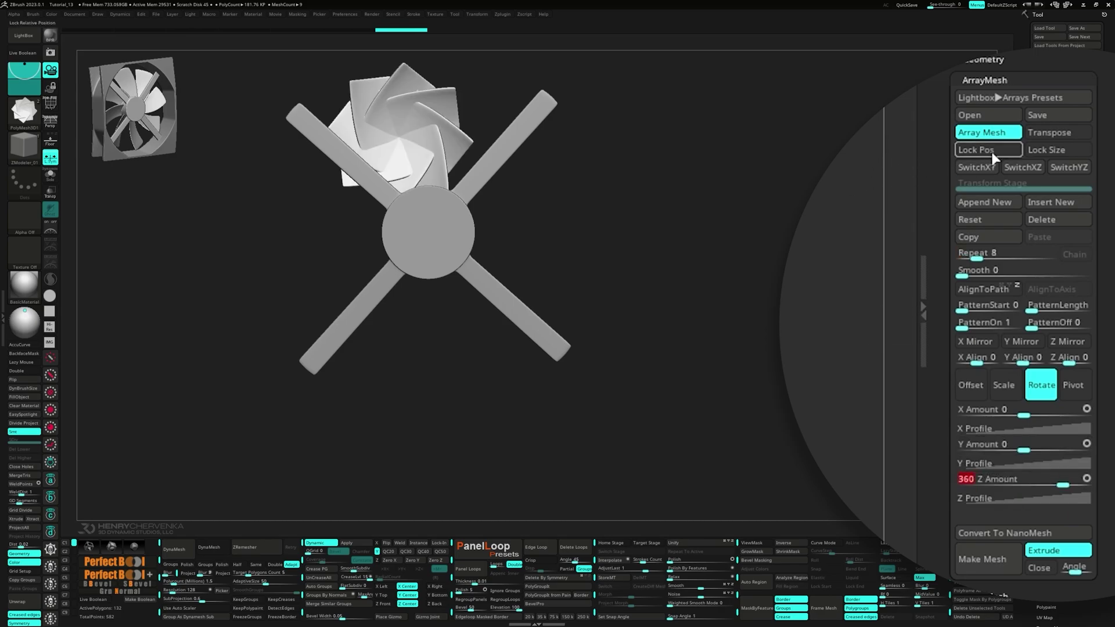
pyautogui.click(1045, 149)
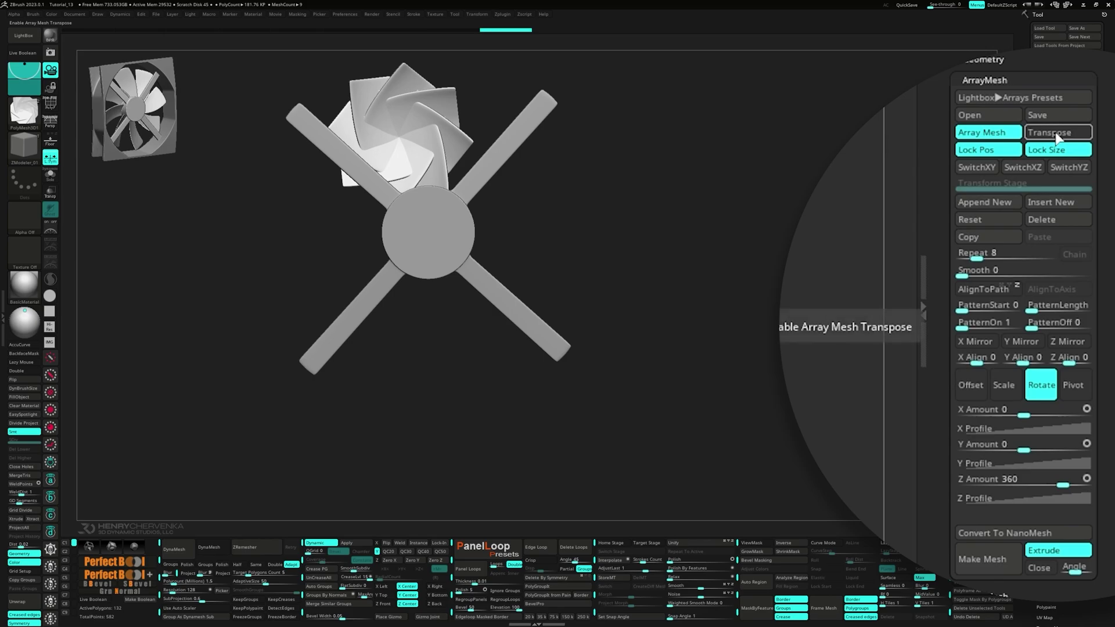
pyautogui.click(1057, 133)
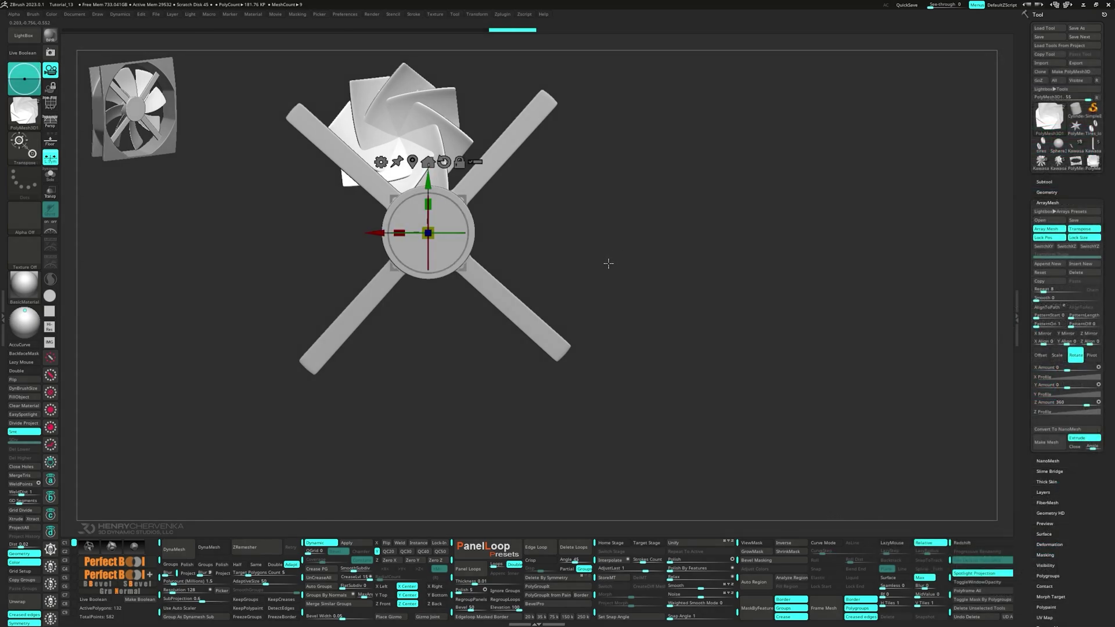
pyautogui.press('y')
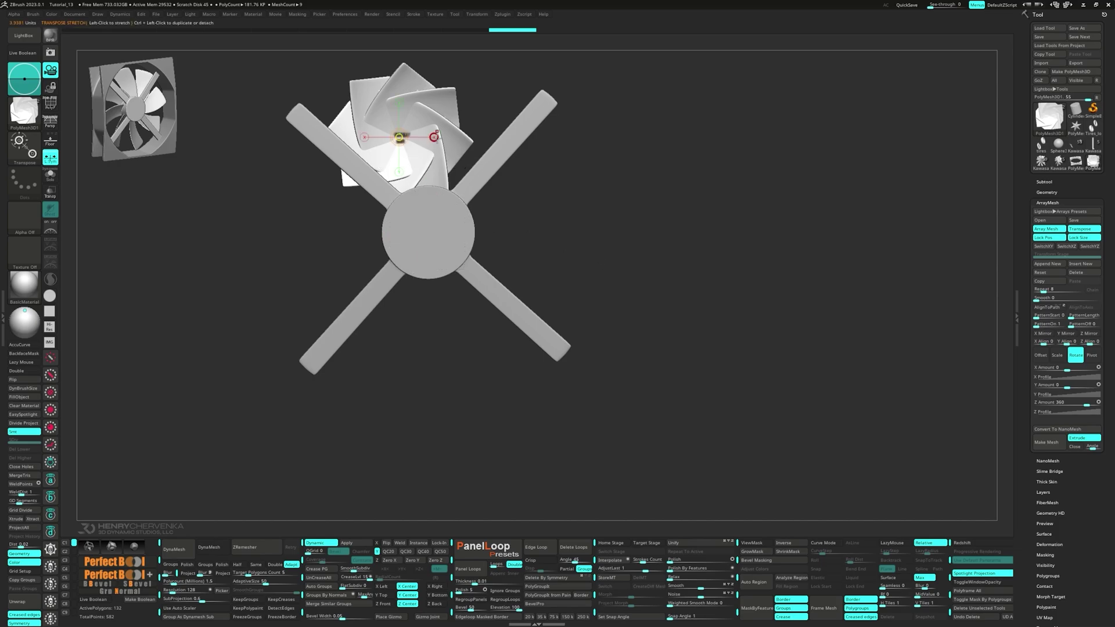
pyautogui.click(434, 137)
pyautogui.moveTo(400, 139); pyautogui.dragTo(429, 232)
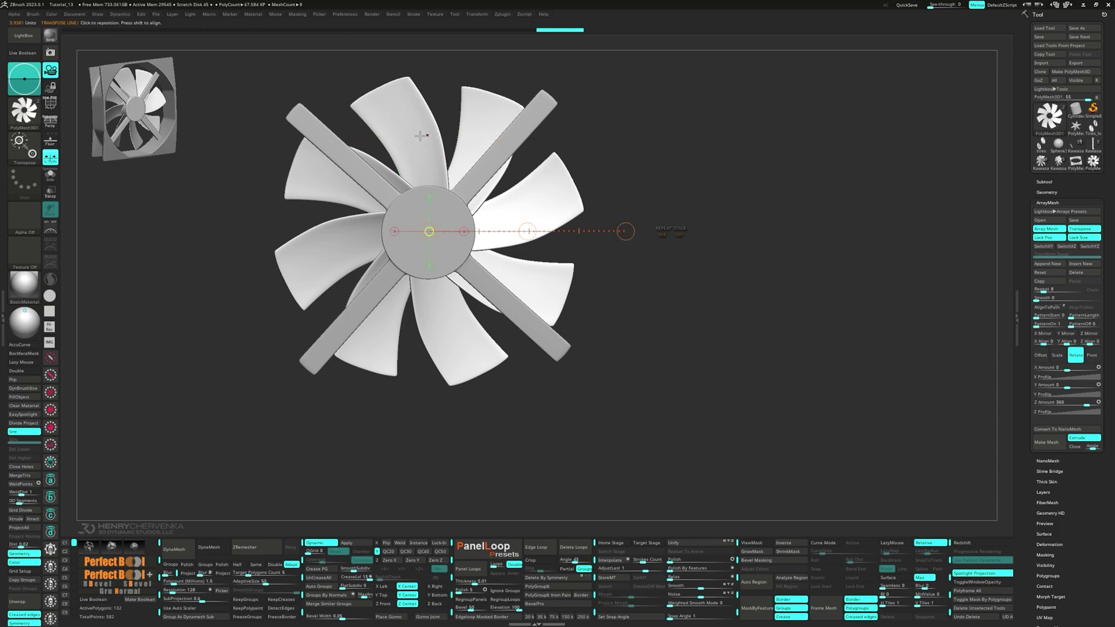
# Step: Pull the outer tip of the arrayed blade slightly outward with the MoveInfiniteDepth brush
pyautogui.press('b')
pyautogui.press('z')
pyautogui.press('m')
pyautogui.press('b')
pyautogui.press('m')
pyautogui.press('i')
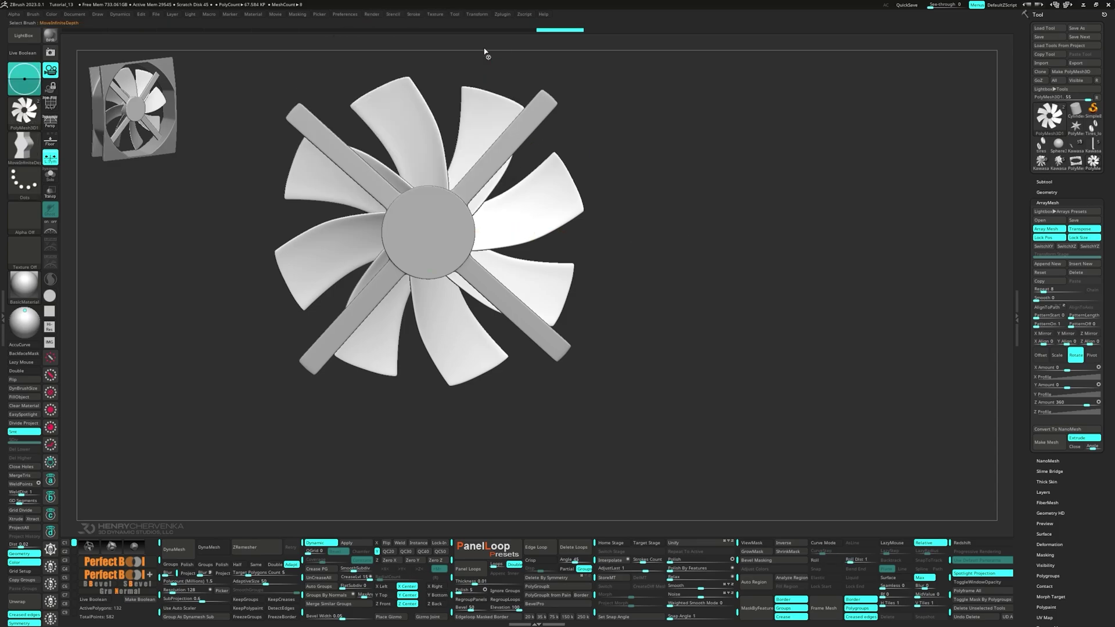
pyautogui.moveTo(413, 100)
pyautogui.mouseDown()
pyautogui.moveTo(352, 95)
pyautogui.moveTo(401, 78)
pyautogui.mouseUp()
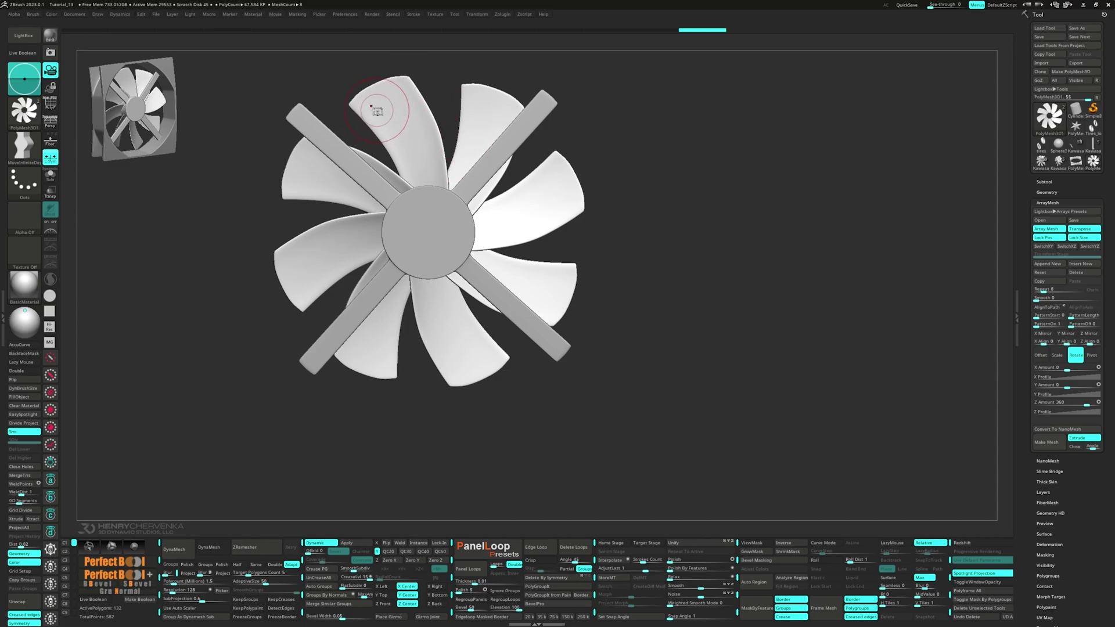
# Step: Adjust the rim edge of the upper blade with the regular Move brush
pyautogui.press('b')
pyautogui.press('m')
pyautogui.press('v')
pyautogui.moveTo(378, 96)
pyautogui.mouseDown()
pyautogui.moveTo(405, 81)
pyautogui.moveTo(421, 94)
pyautogui.mouseUp()
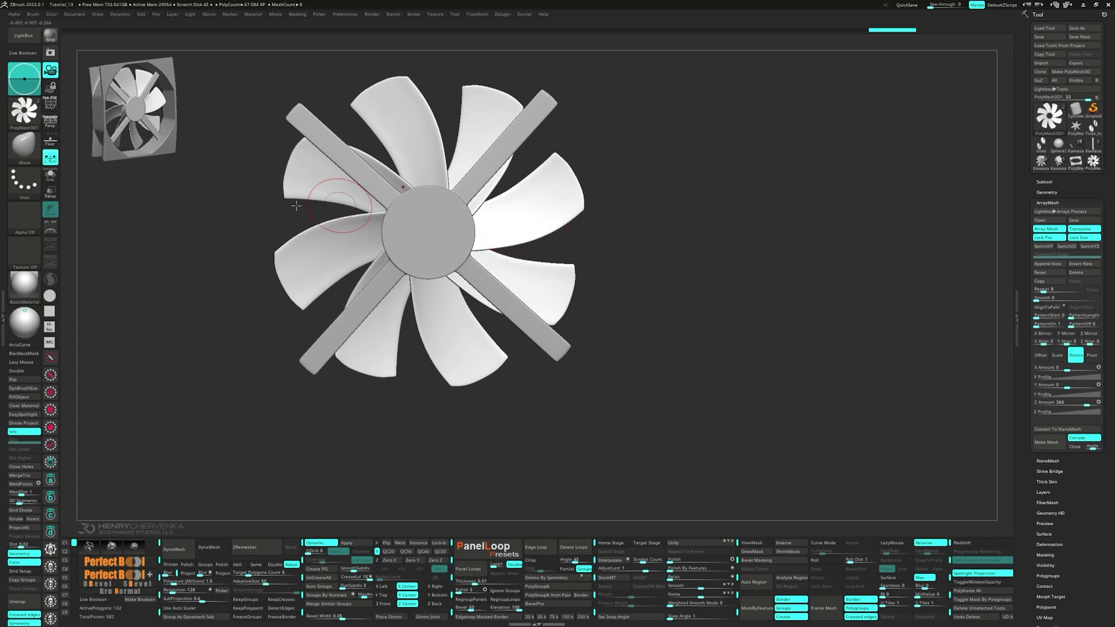
# Step: Mask the outer end of the upper blade and apply Polish By Features
pyautogui.keyDown('ctrl'); pyautogui.moveTo(319, 42); pyautogui.dragTo(416, 130); pyautogui.keyUp('ctrl')
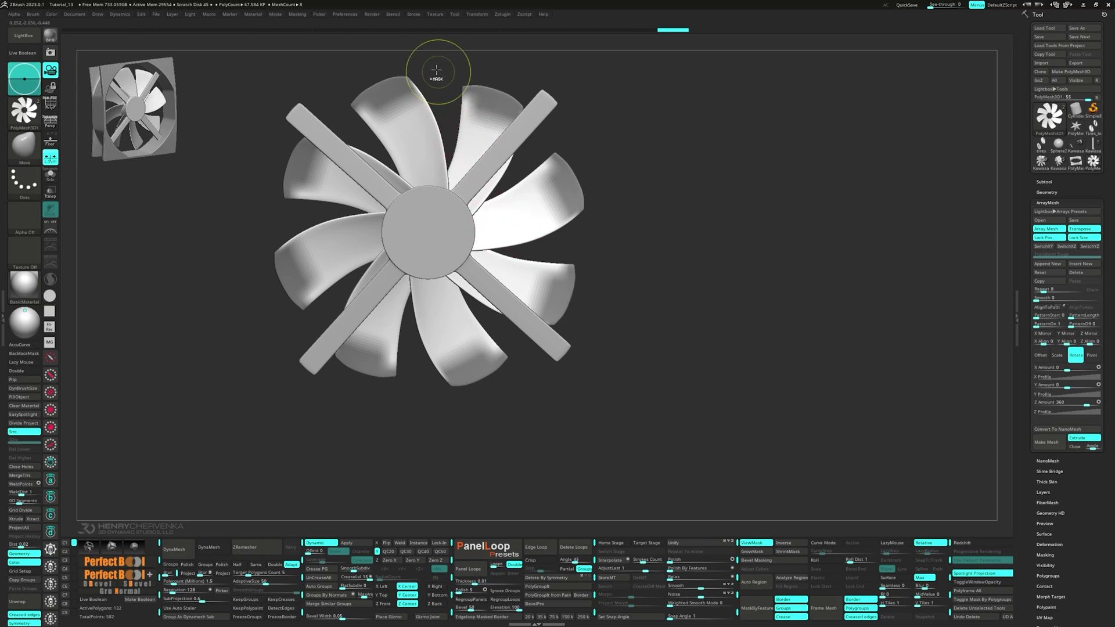
pyautogui.keyDown('ctrl'); pyautogui.click(437, 78); pyautogui.keyUp('ctrl')
pyautogui.click(685, 568)
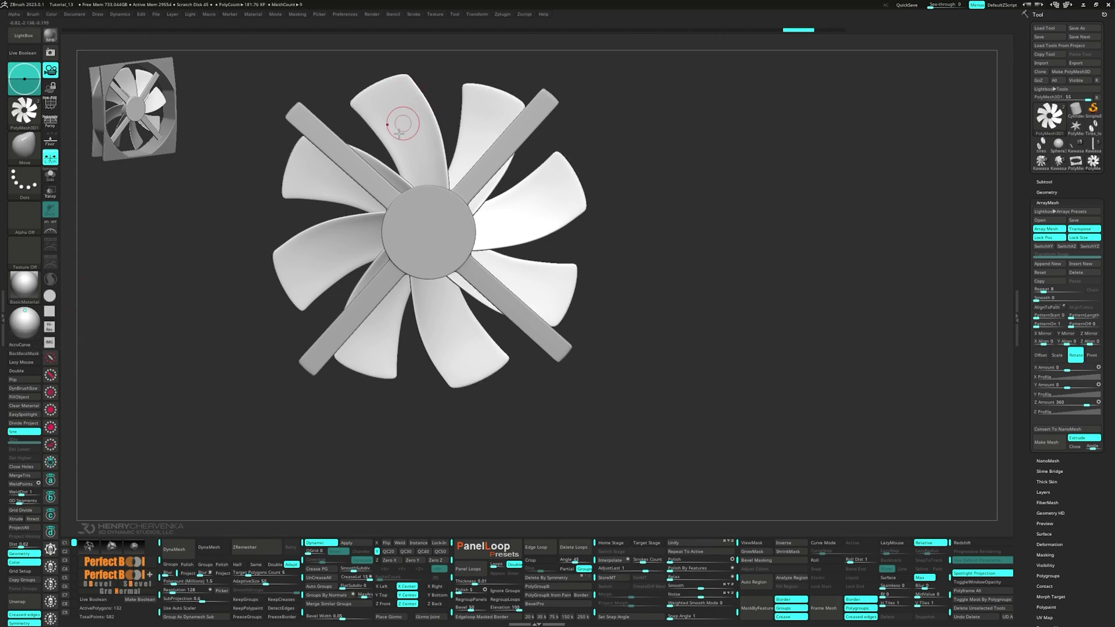
# Step: Adjust the Move brush's draw size and refine the upper blade's outer corner
pyautogui.moveTo(399, 134)
pyautogui.mouseDown(button='right')
pyautogui.moveTo(416, 157)
pyautogui.moveTo(424, 143)
pyautogui.moveTo(407, 186)
pyautogui.mouseUp(button='right')
pyautogui.press('s')
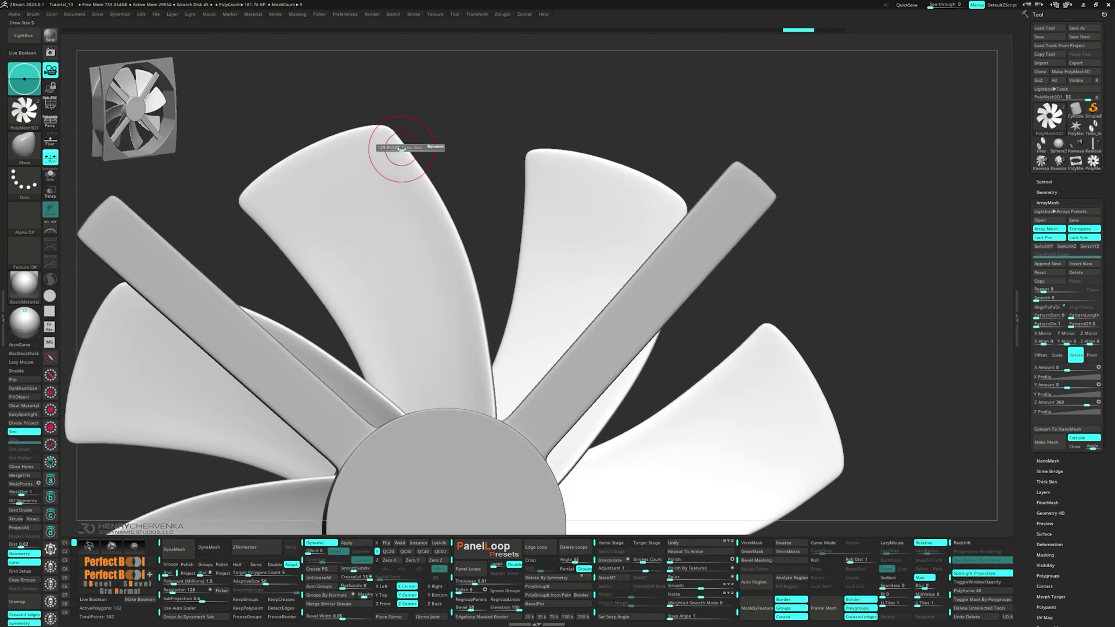
pyautogui.moveTo(402, 149); pyautogui.dragTo(399, 149)
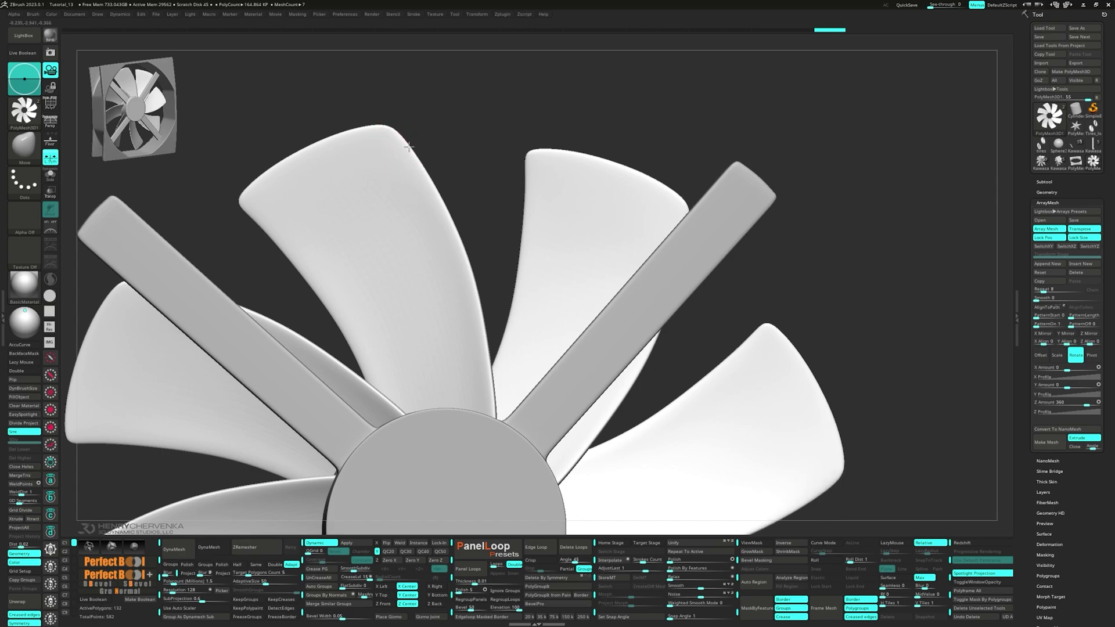
pyautogui.keyDown('ctrl'); pyautogui.moveTo(410, 147); pyautogui.dragTo(391, 172, button='right'); pyautogui.keyUp('ctrl')
pyautogui.moveTo(391, 171); pyautogui.dragTo(381, 181, button='right')
pyautogui.moveTo(381, 182); pyautogui.dragTo(637, 262)
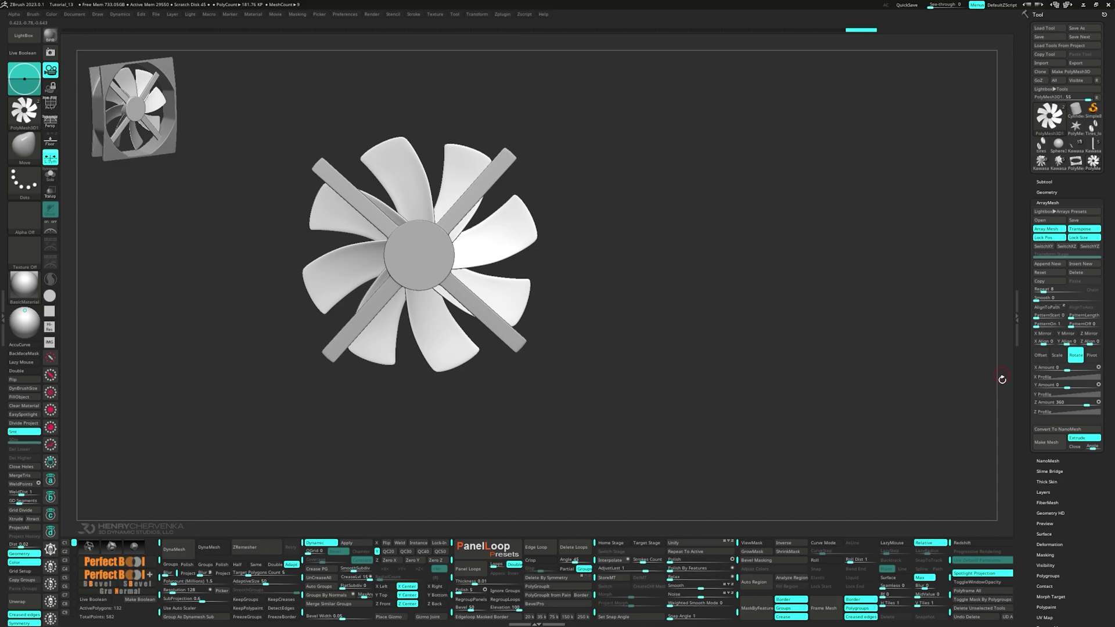
# Step: Convert the eight-blade array to real geometry with Make Mesh and check its topology in the polyframe display
pyautogui.click(1070, 437)
pyautogui.click(1052, 443)
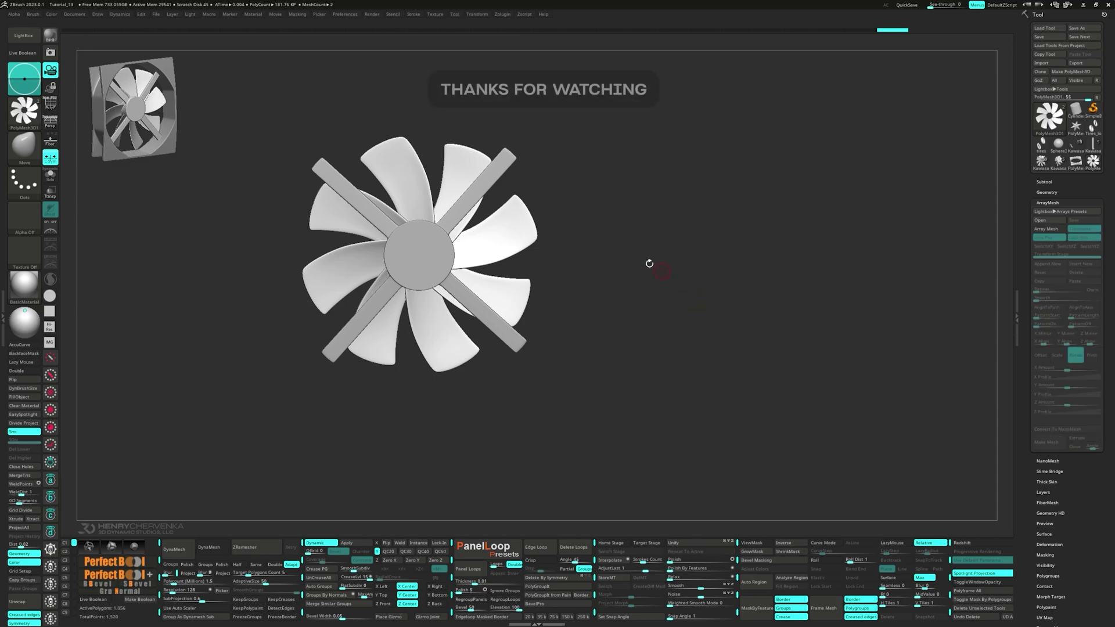
pyautogui.hotkey('shift', 'f')
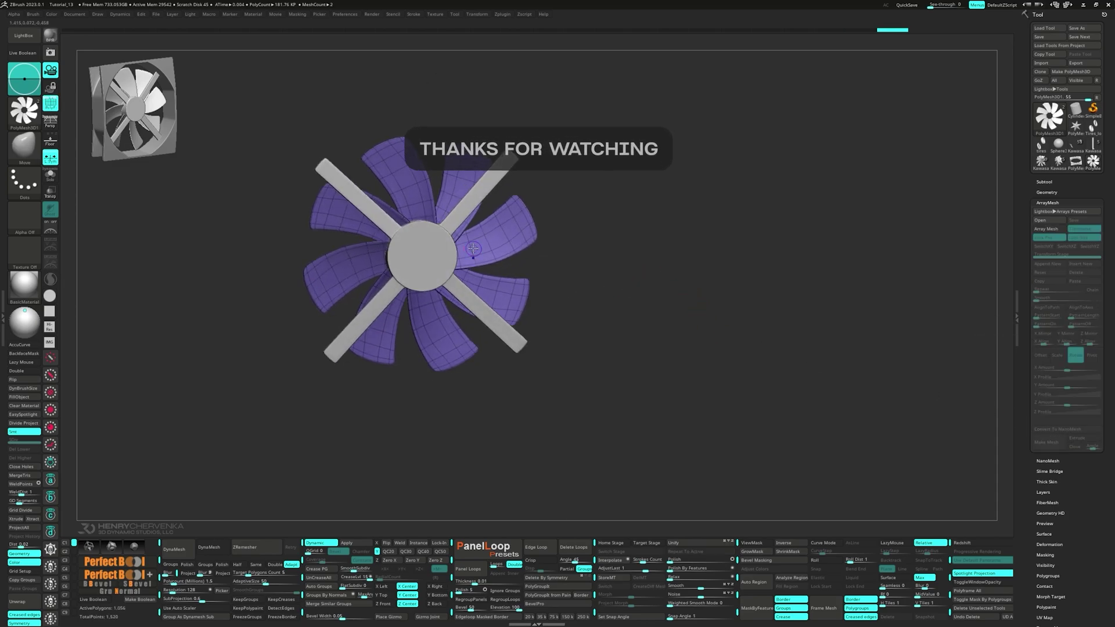
pyautogui.hotkey('shift', 'f')
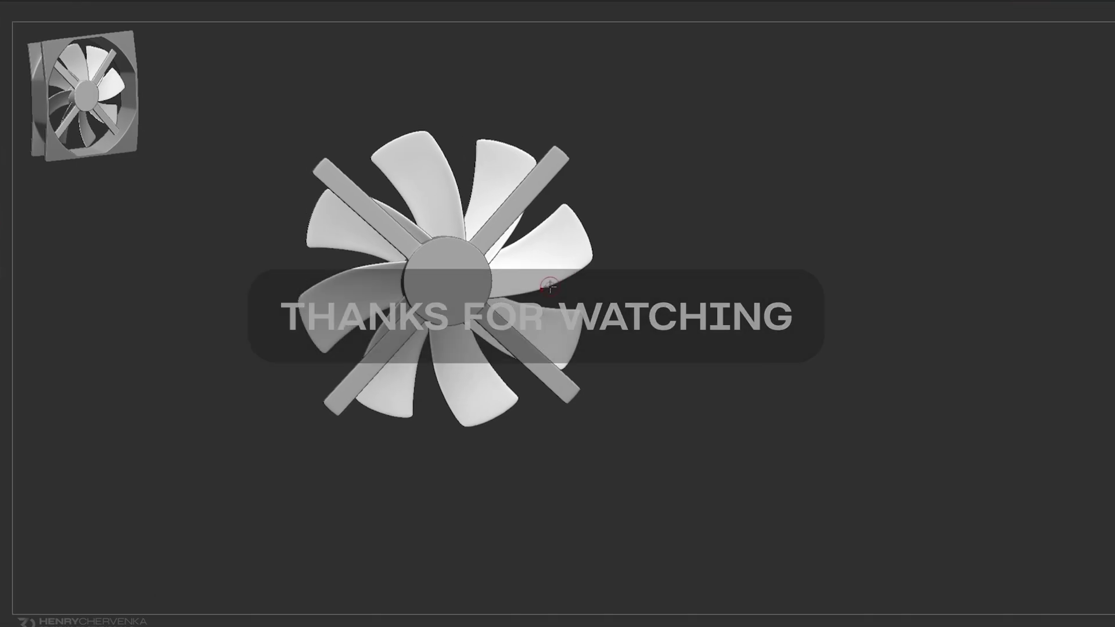